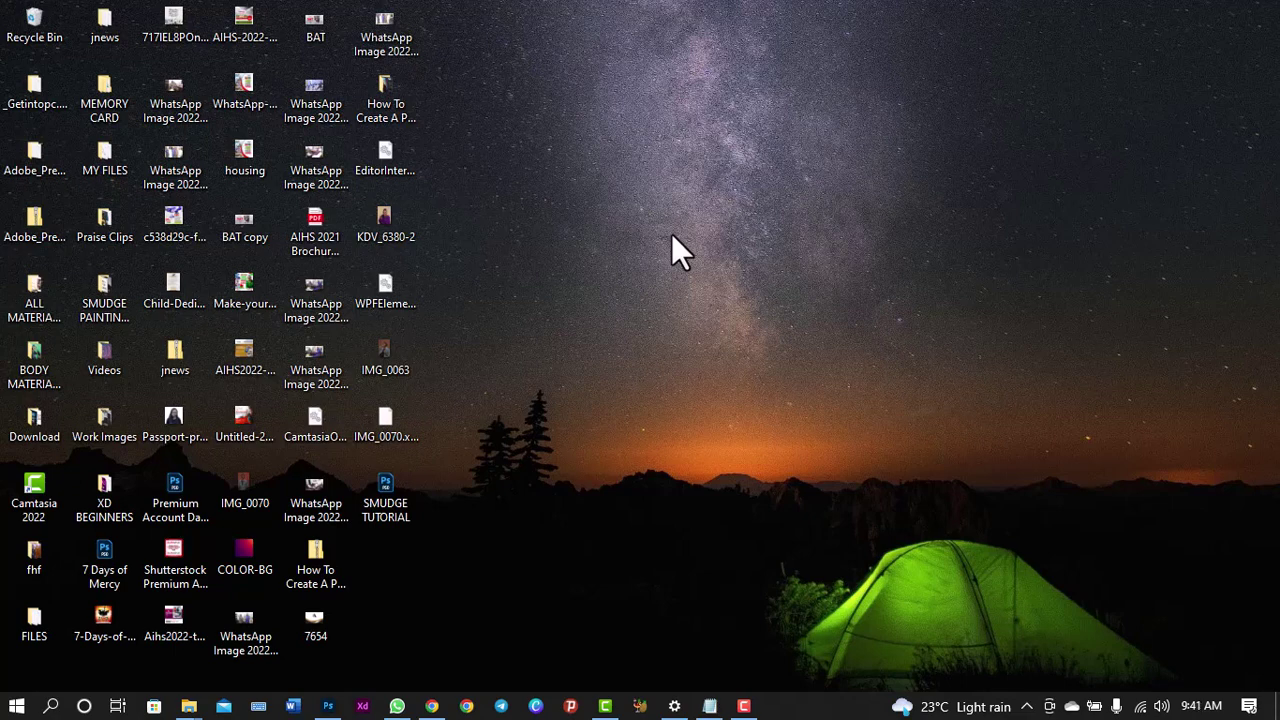
- Bring the Ancestral Land document to the front and zoom out to view the whole cover
click(328, 706)
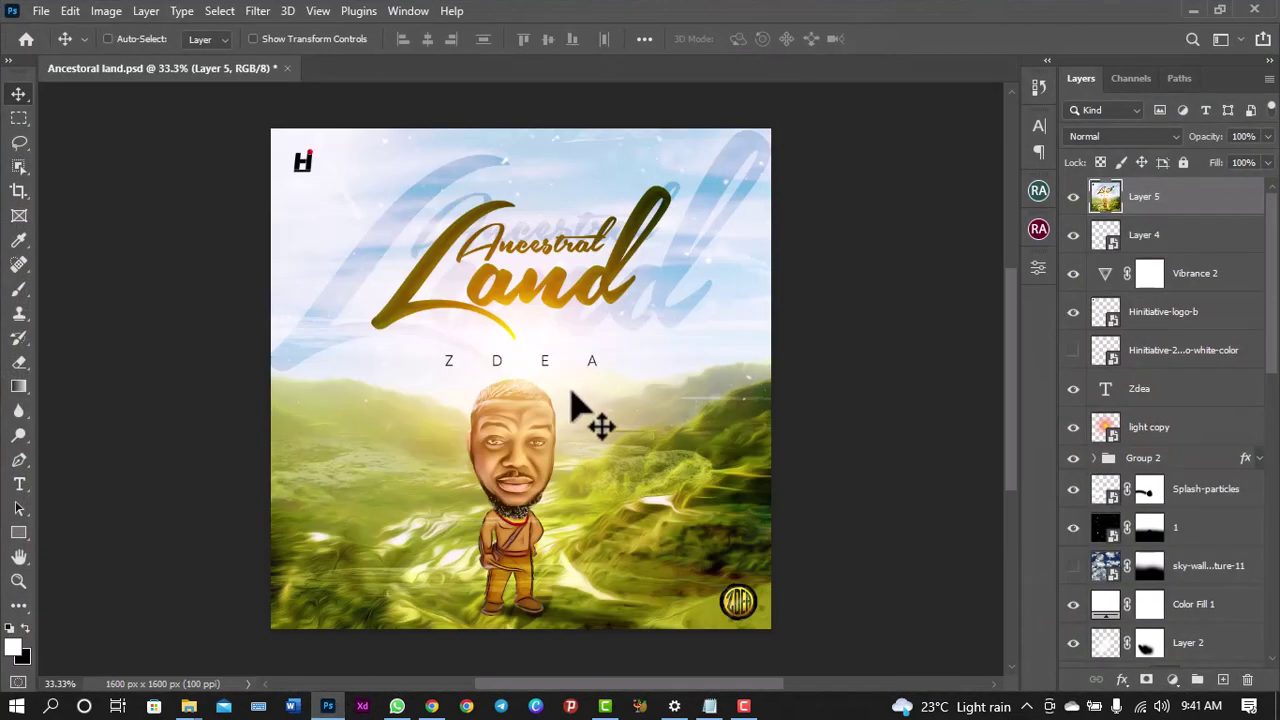
key(ctrl+minus)
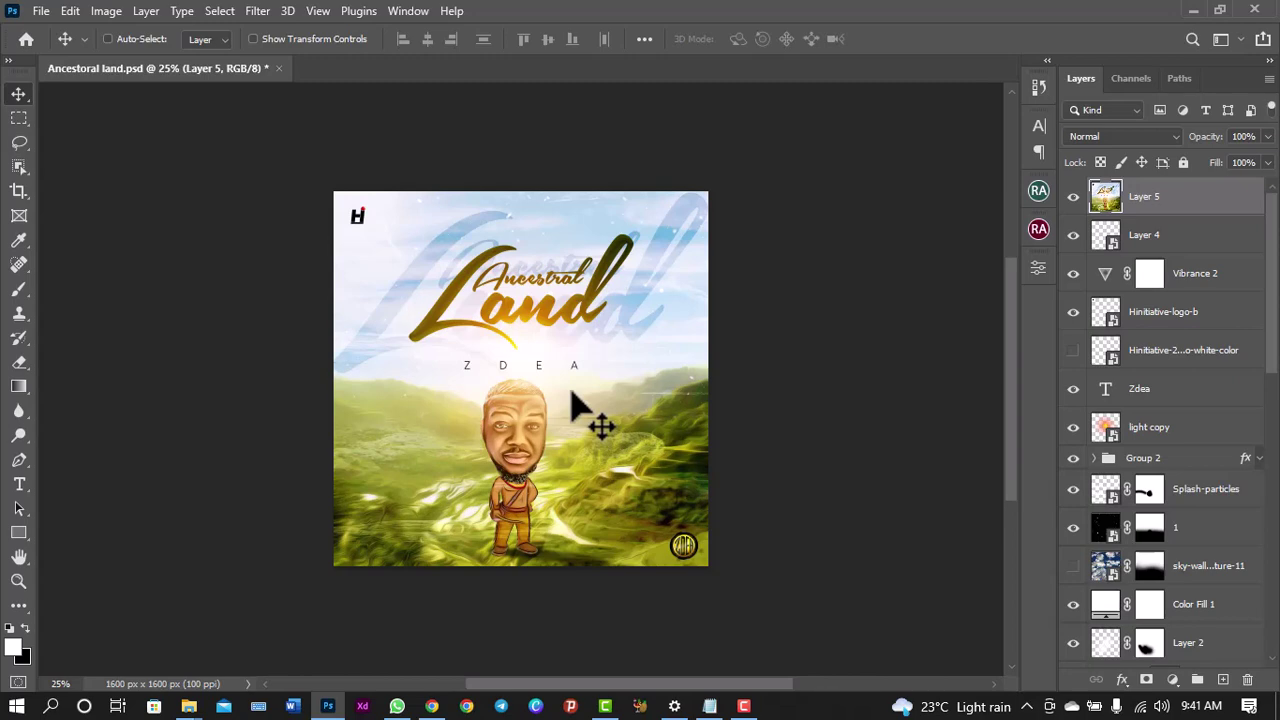
key(ctrl+plus)
key(ctrl+plus)
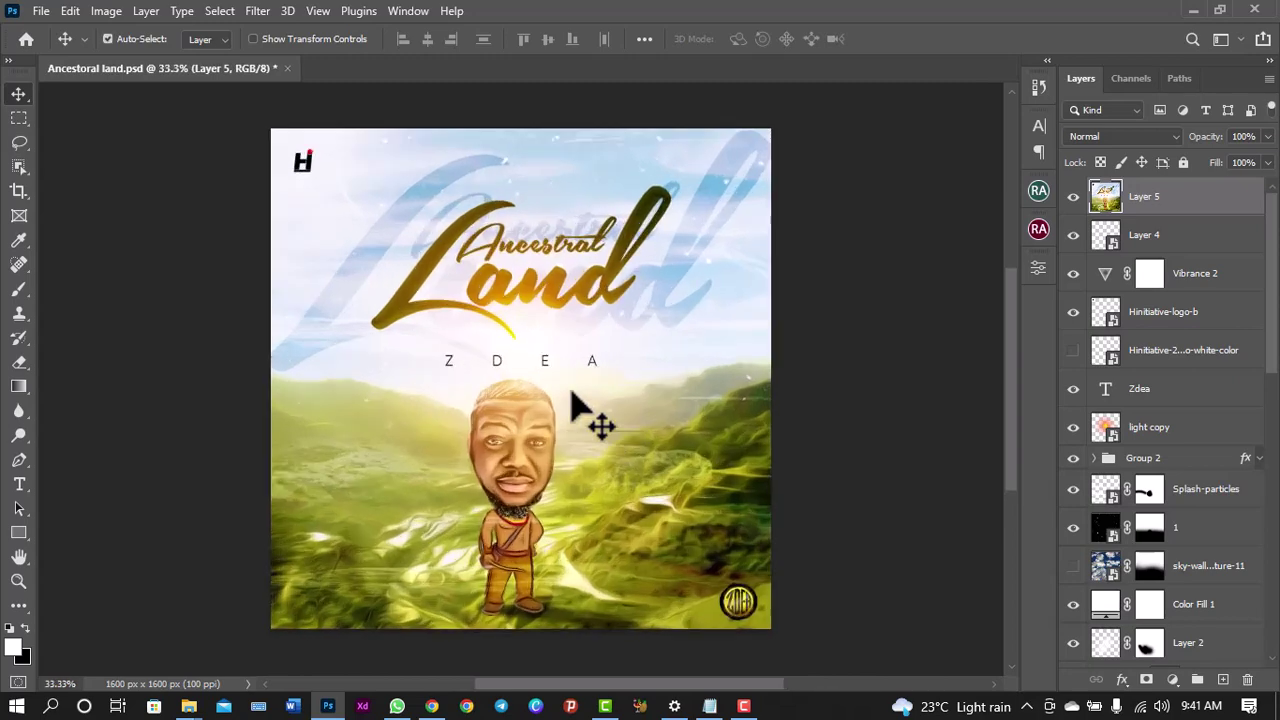
key(ctrl+minus)
key(ctrl+minus)
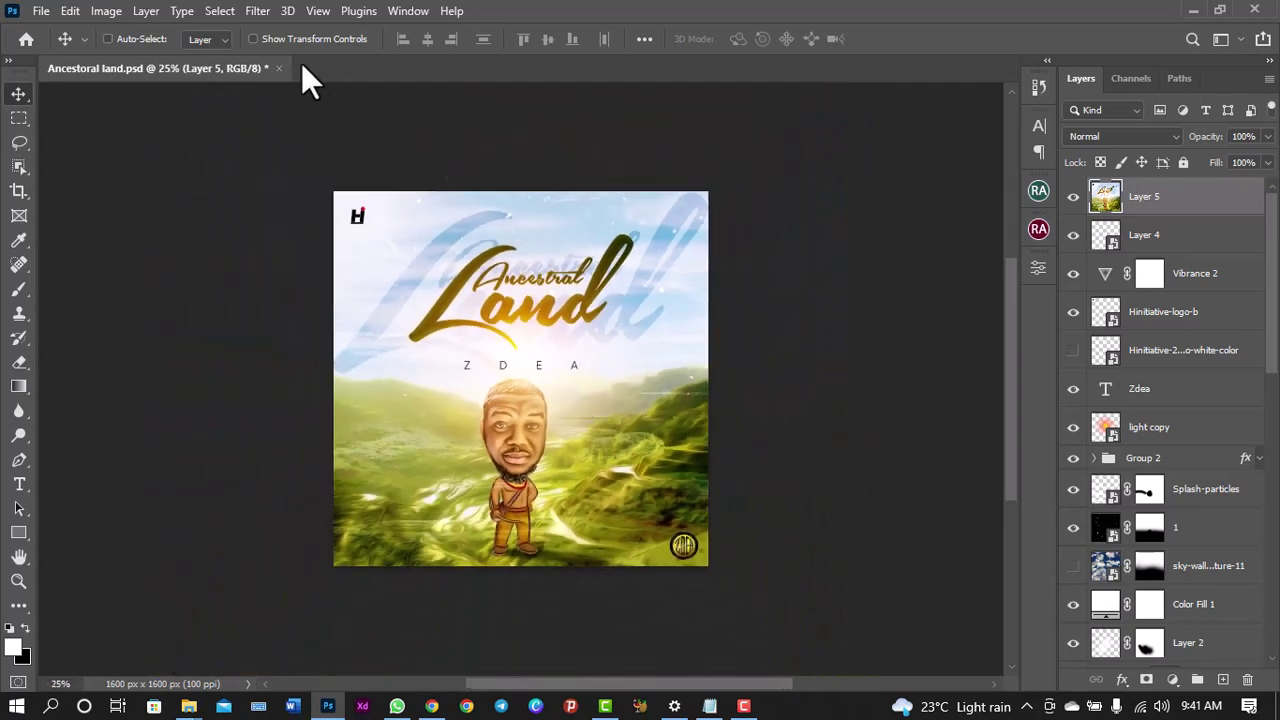
- Browse the Filter menu down to the Stylize submenu listing Oil Paint
click(258, 15)
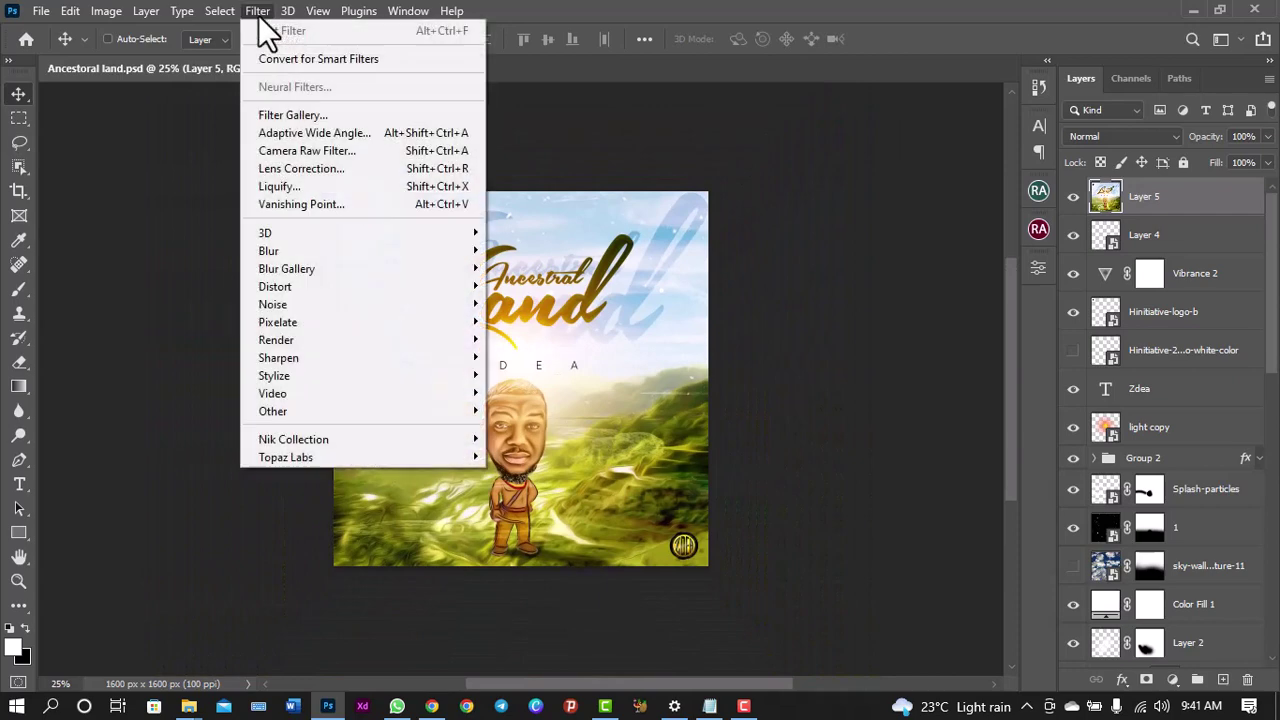
click(901, 2)
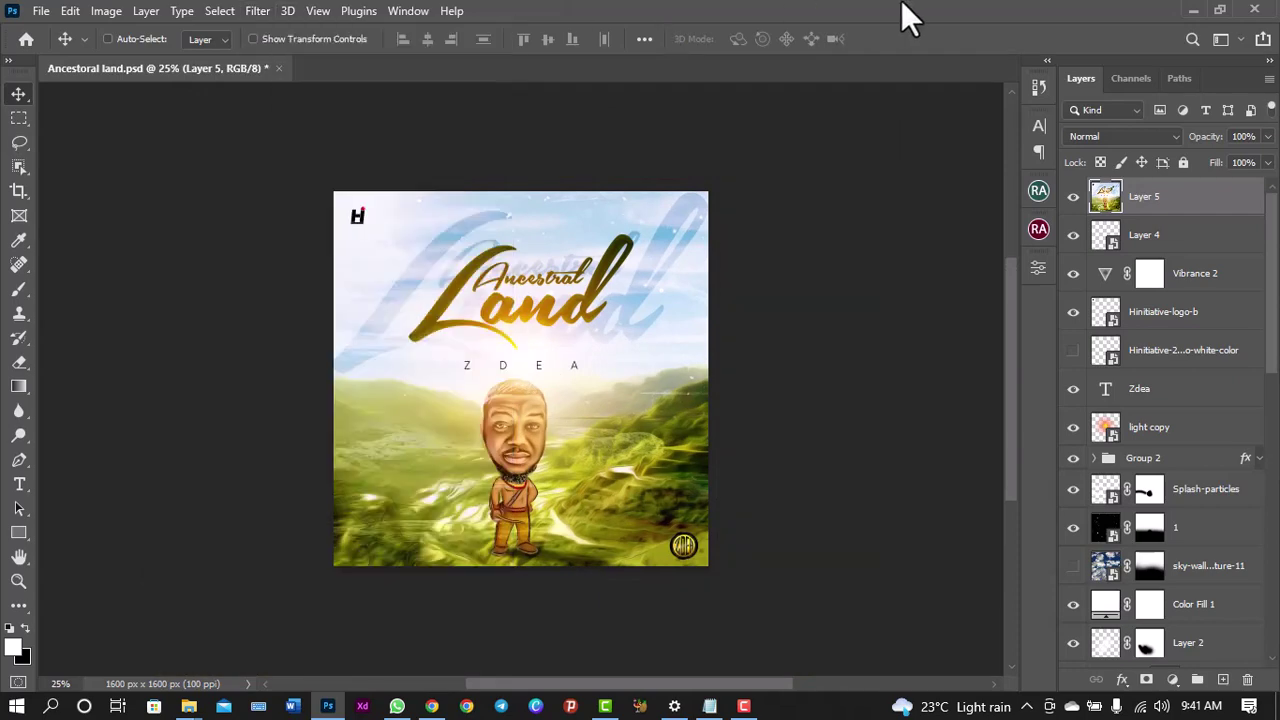
click(257, 11)
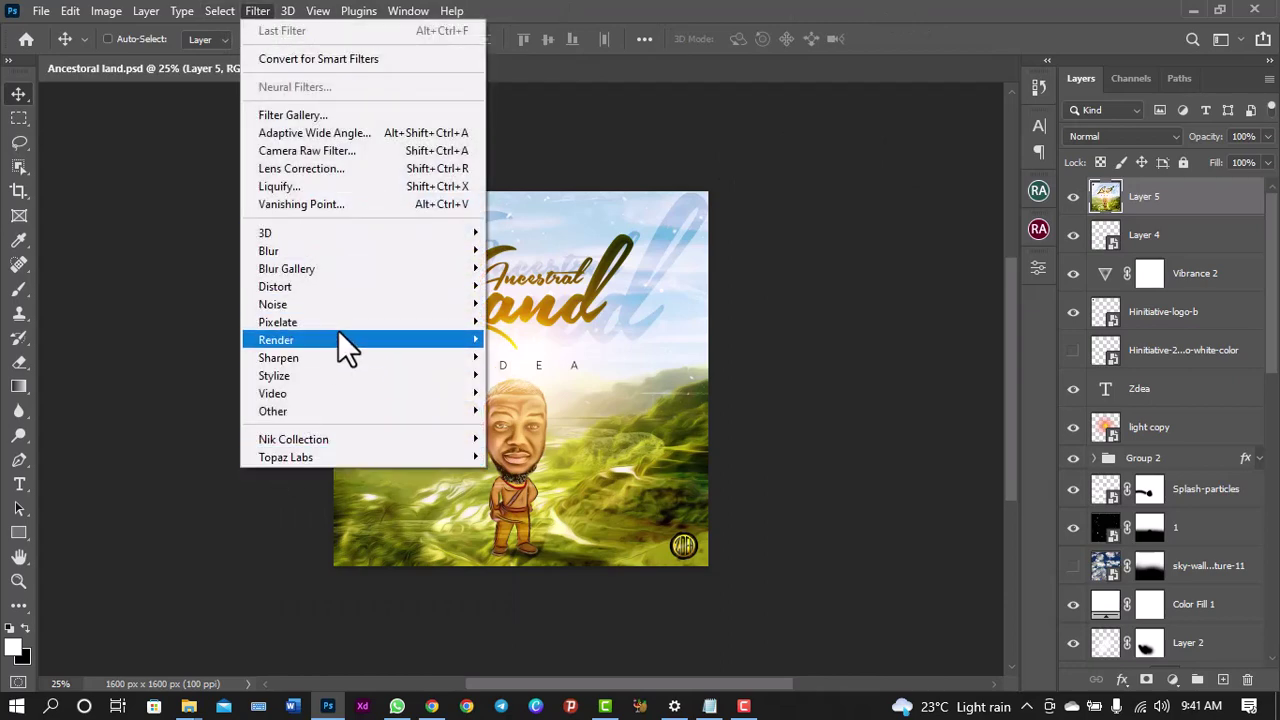
mouse_move(343, 376)
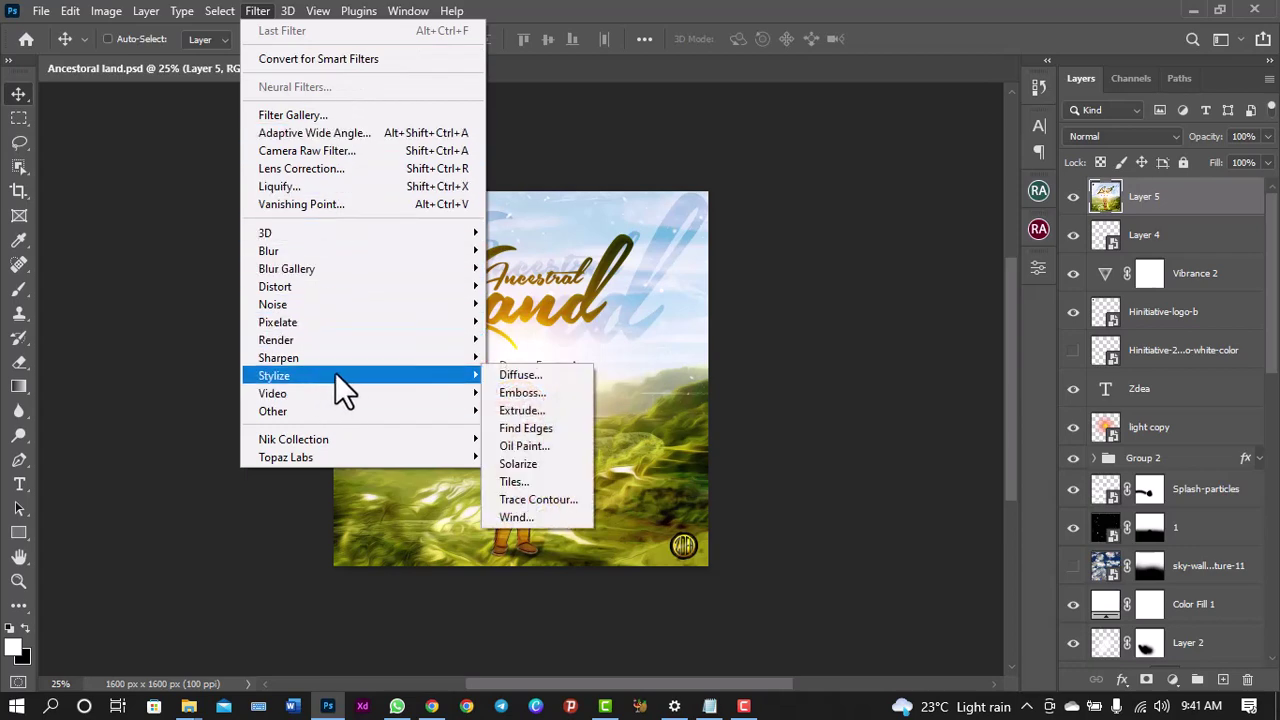
- Open the Oil Paint filter, zoom its preview to 50%, and set Cleanliness to 4.8
click(522, 448)
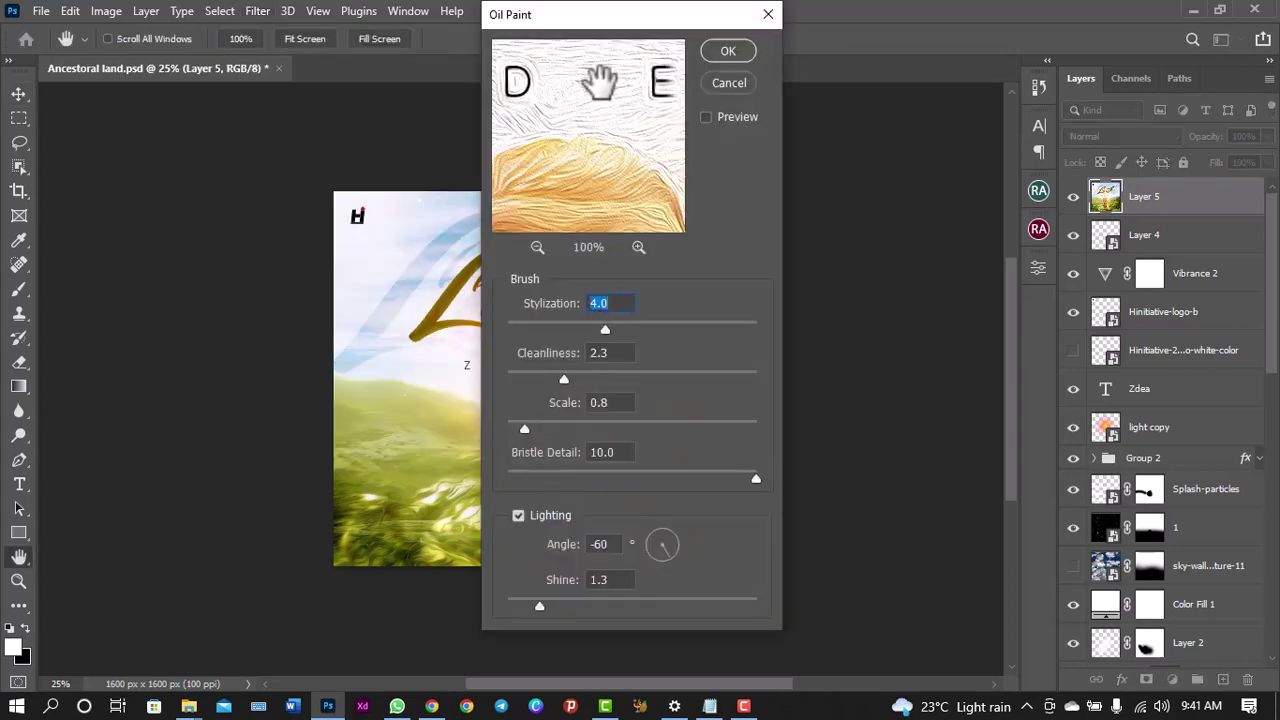
mouse_move(594, 80)
mouse_down()
mouse_move(560, 200)
mouse_move(603, 143)
mouse_up()
click(538, 248)
click(538, 248)
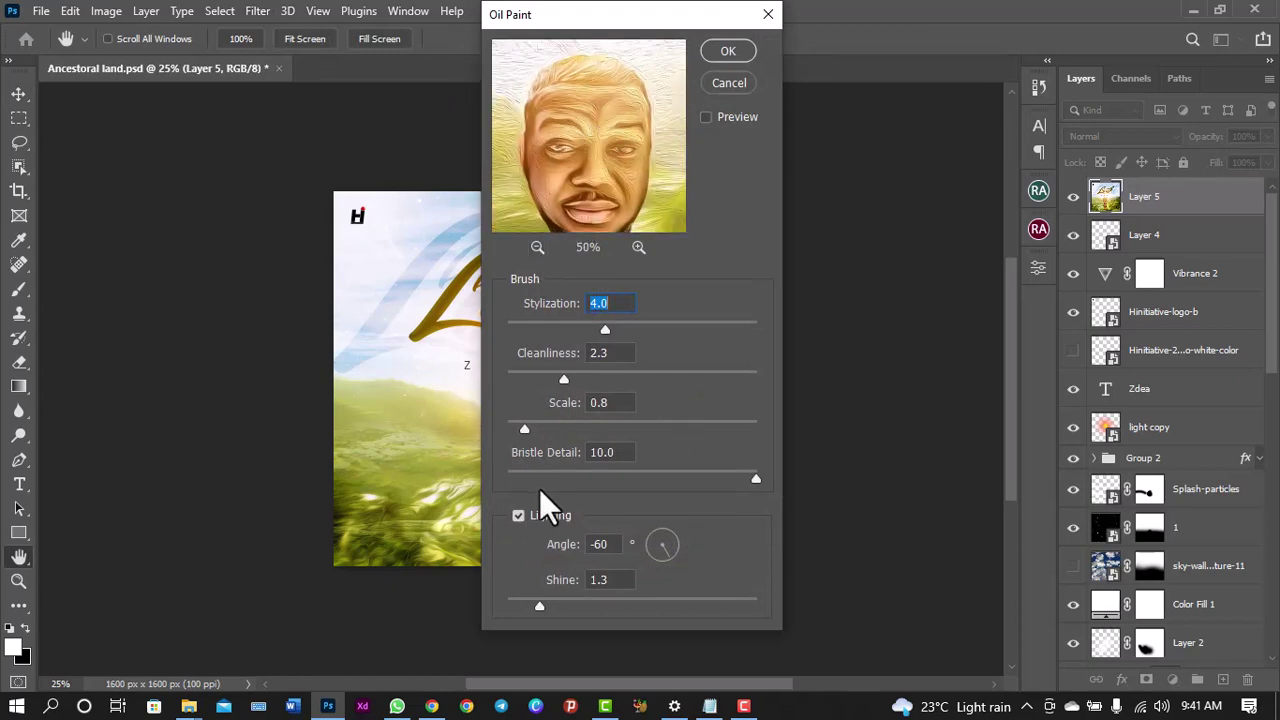
click(618, 377)
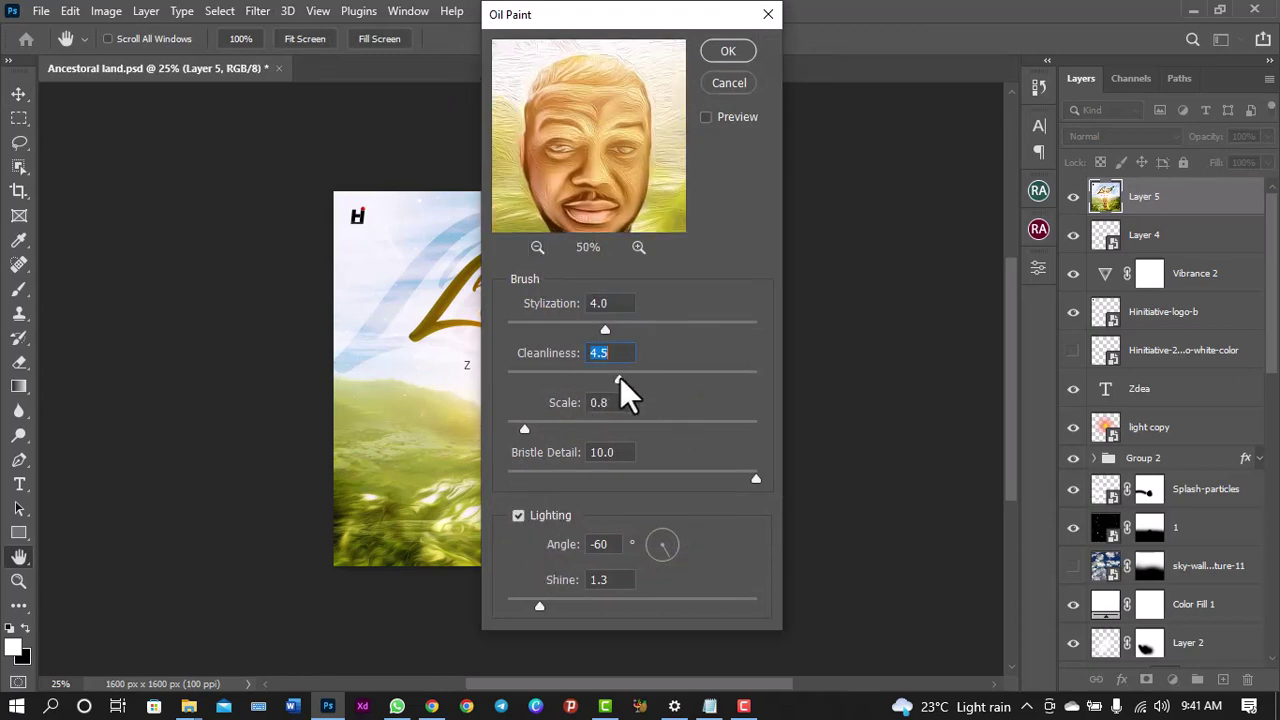
mouse_move(620, 377)
mouse_down()
mouse_move(689, 371)
mouse_move(631, 383)
mouse_up()
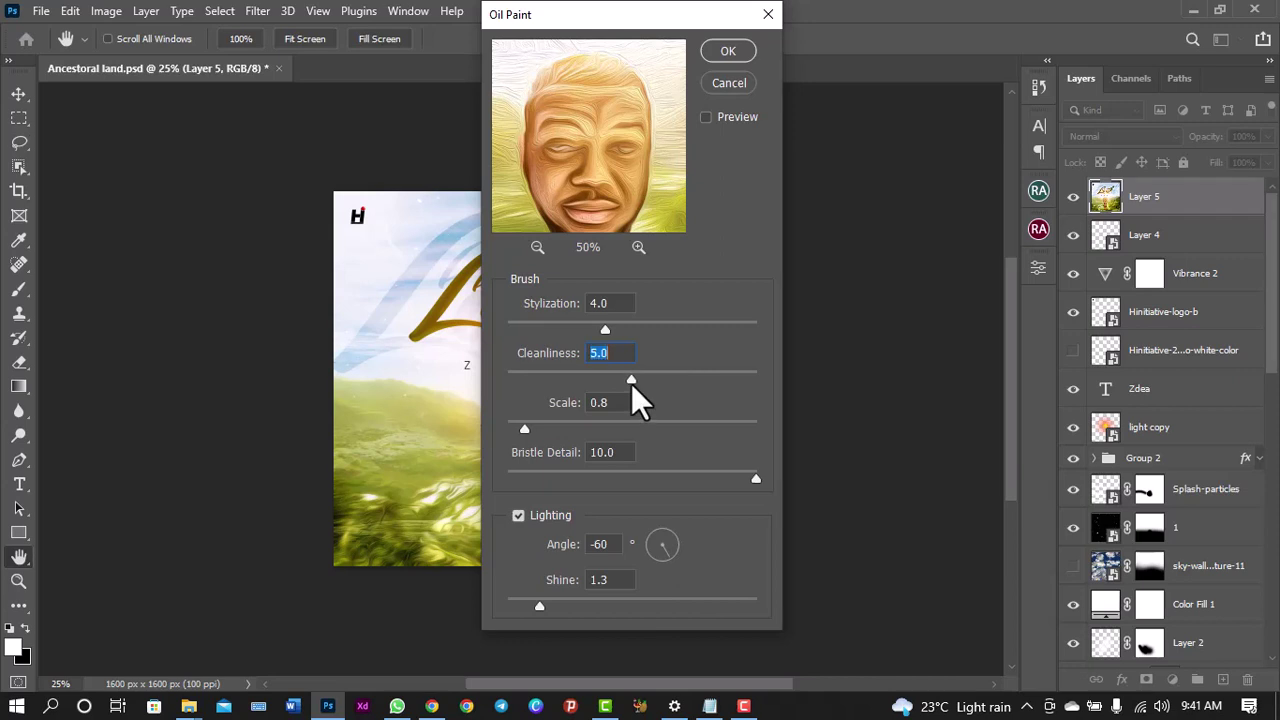
click(627, 382)
- Preview the oil paint effect live on the canvas and apply the filter
drag(613, 163, 590, 430)
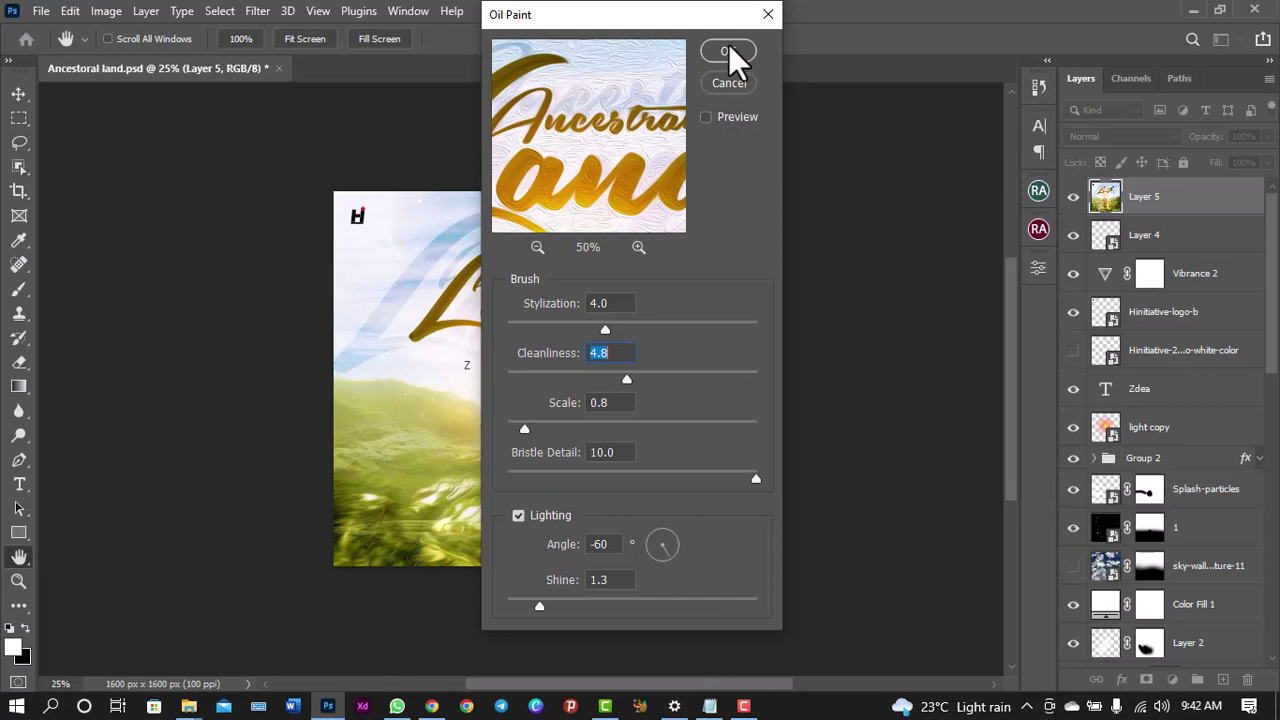
click(707, 119)
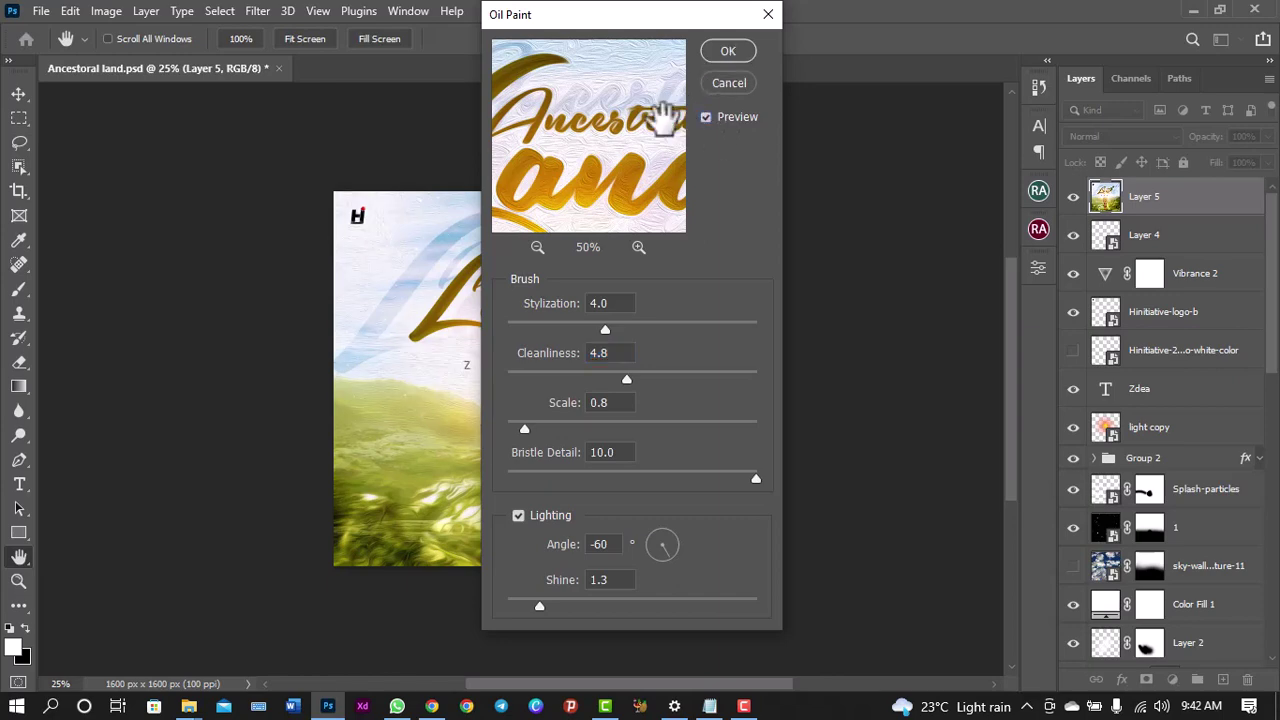
drag(570, 30, 812, 72)
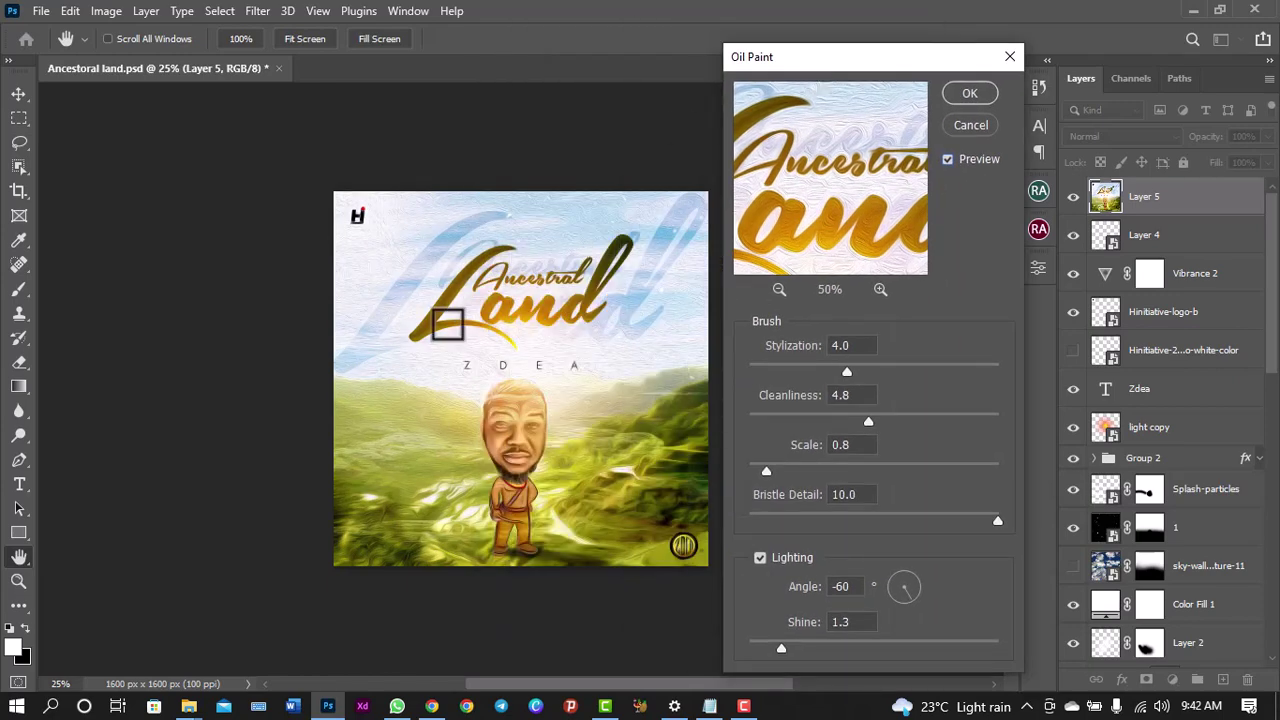
click(982, 91)
- Zoom in to inspect the painted artwork, then undo the Oil Paint effect
key(ctrl+plus)
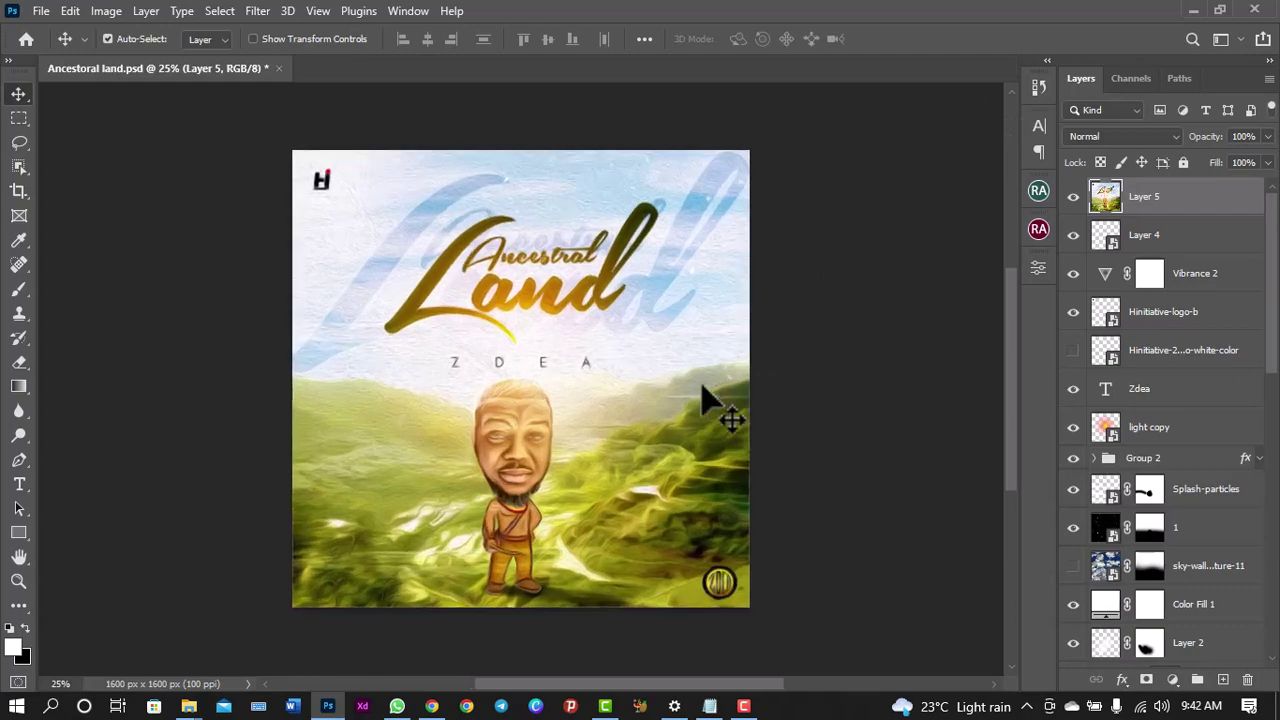
key(ctrl+plus)
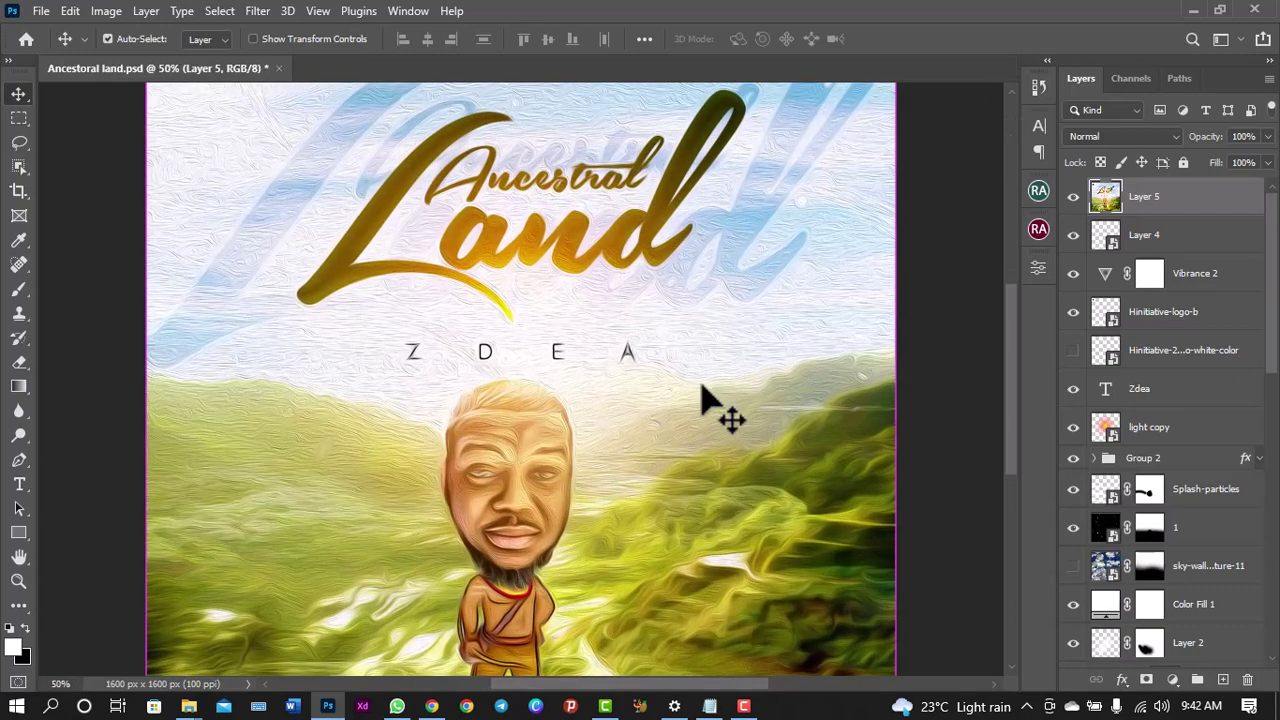
key(ctrl+plus)
key(ctrl+minus)
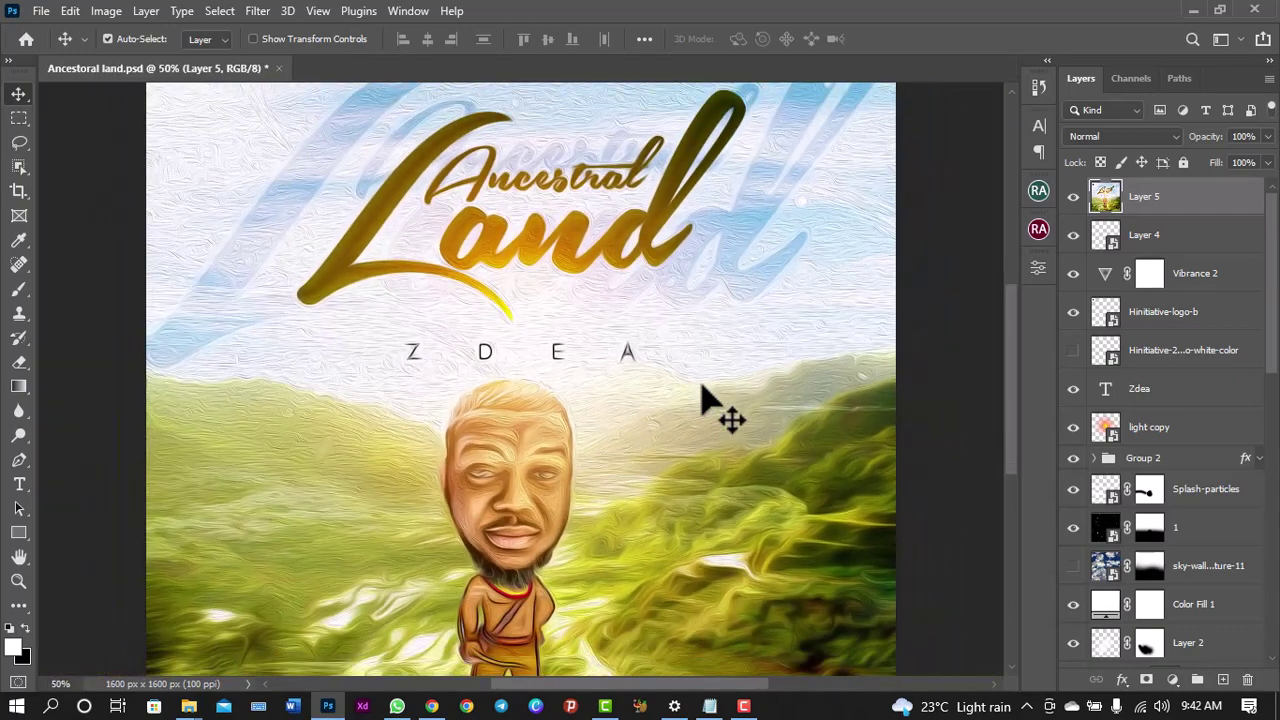
key(ctrl+z)
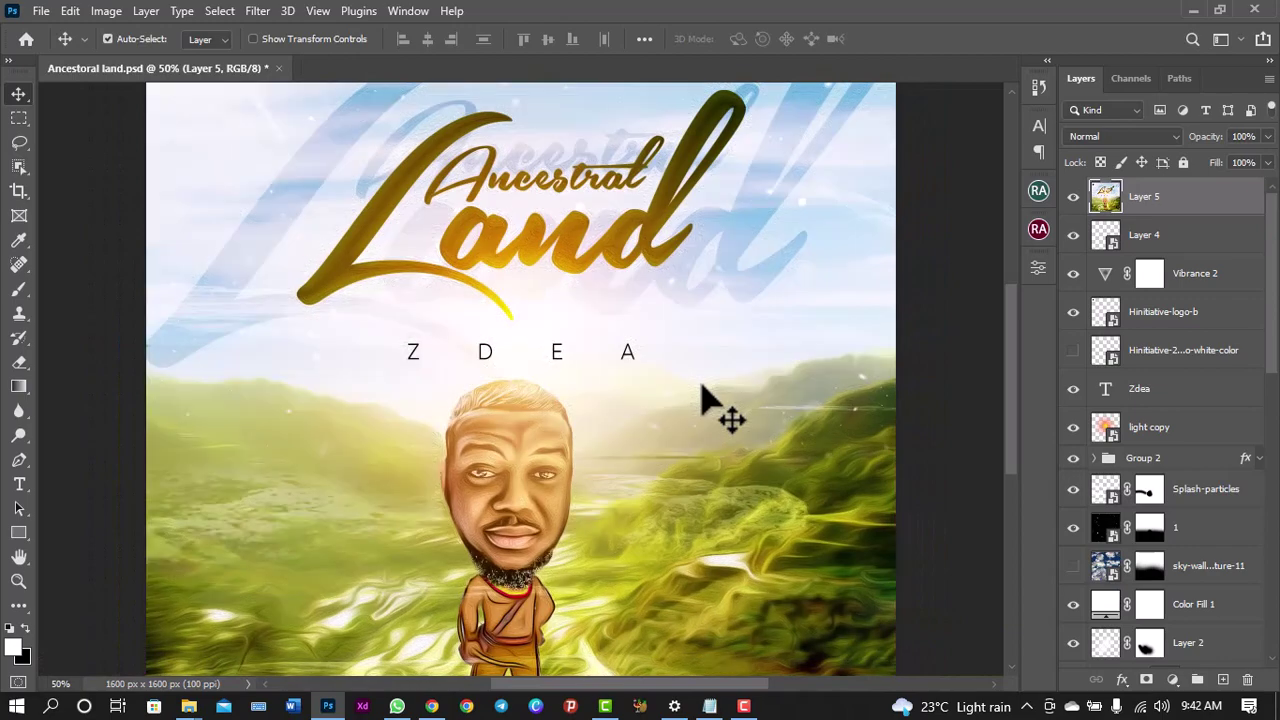
key(ctrl+minus)
key(ctrl+minus)
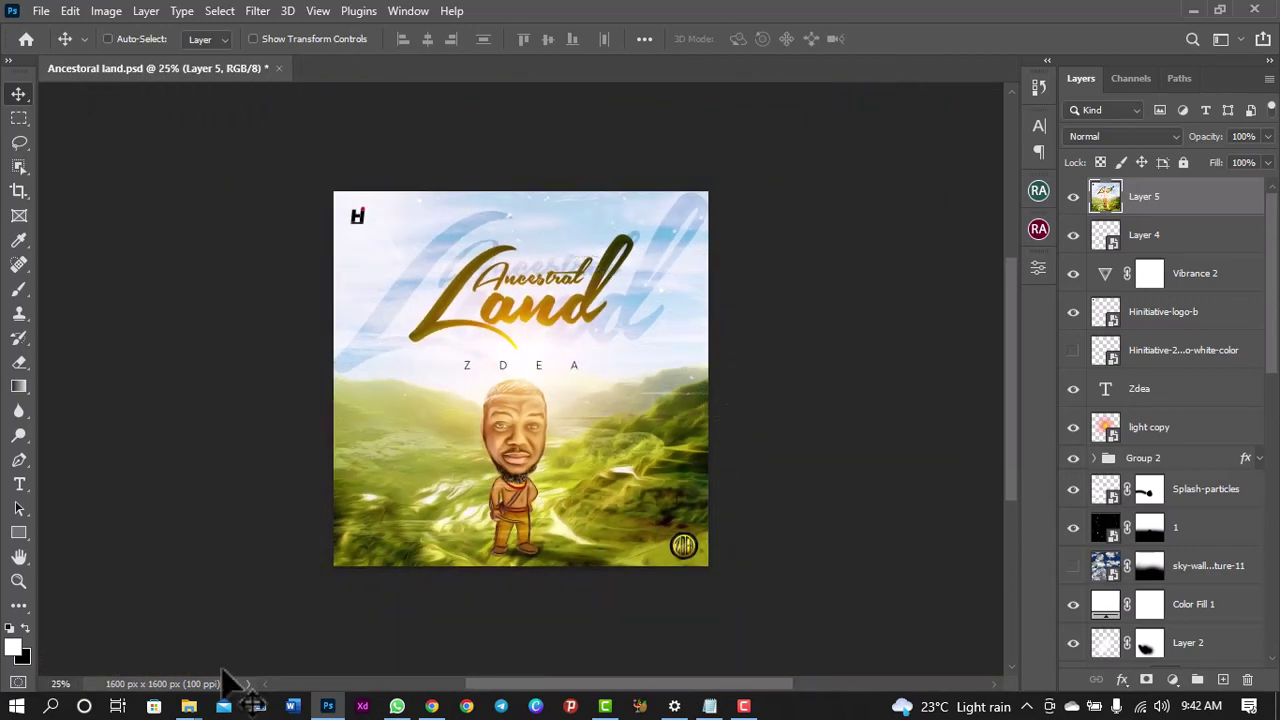
- Untick Use Graphics Processor in the Performance preferences and confirm with OK
click(73, 13)
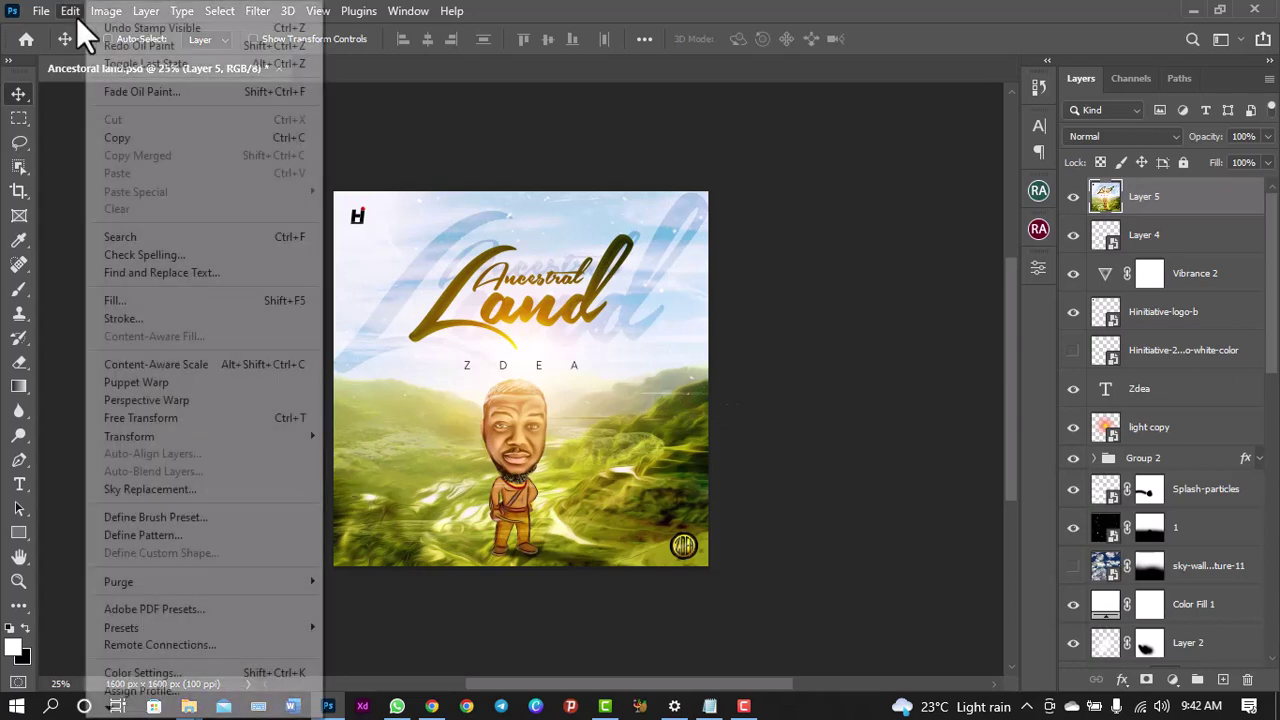
mouse_move(109, 710)
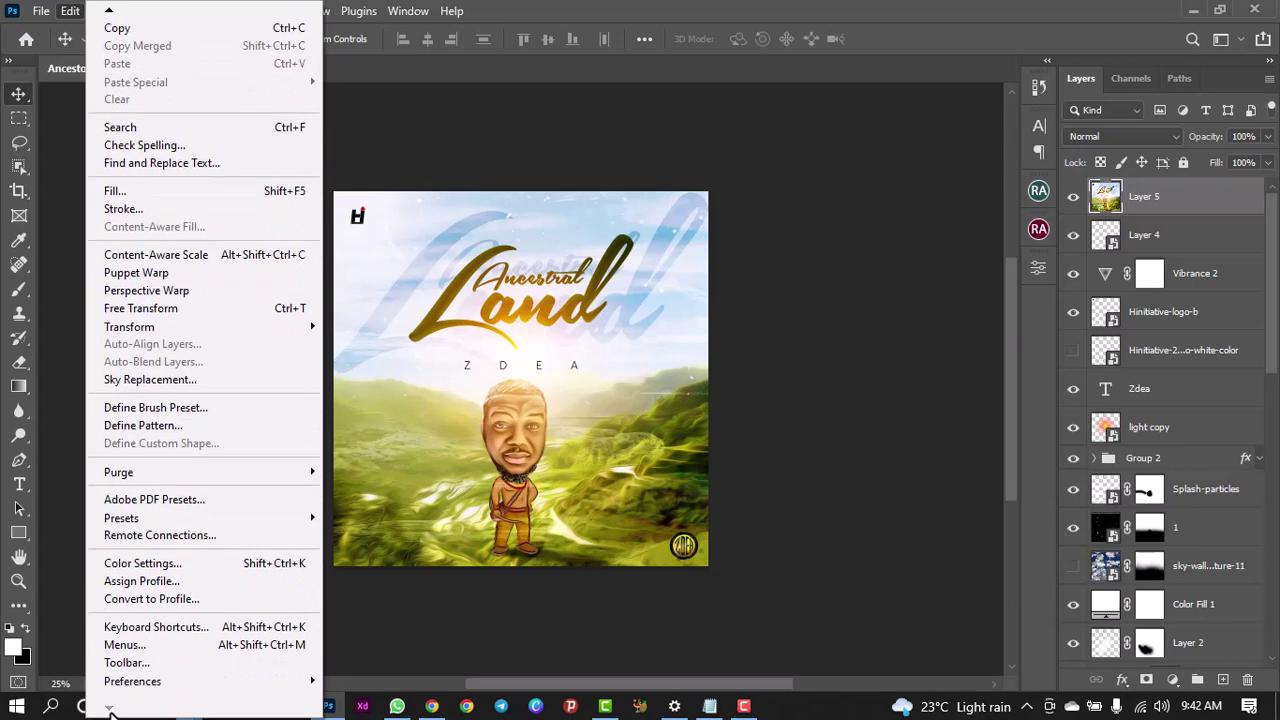
mouse_move(147, 686)
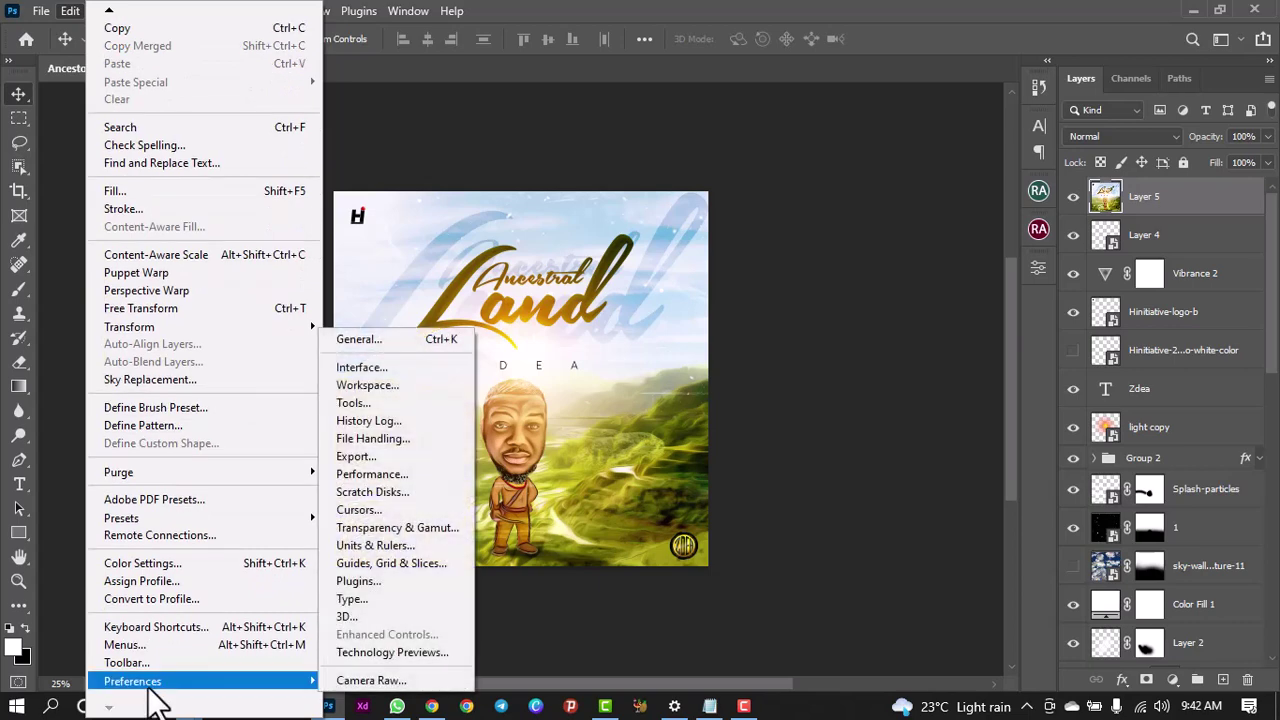
click(405, 488)
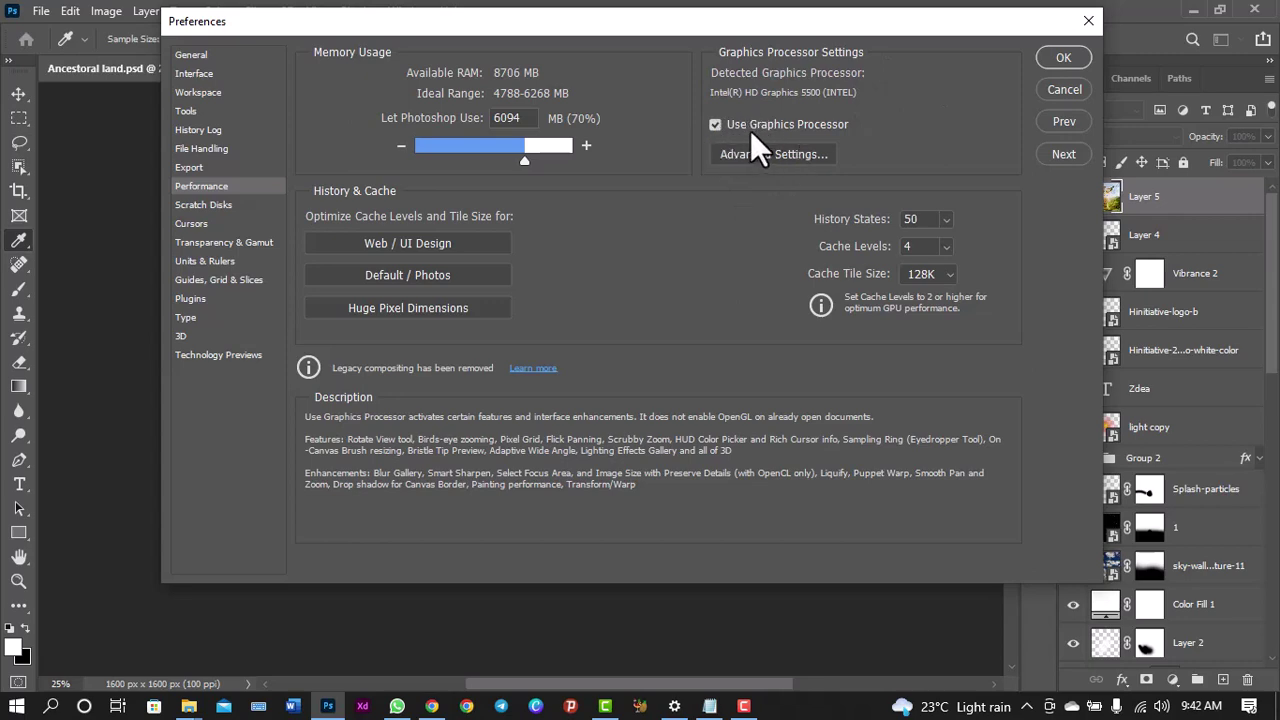
click(716, 126)
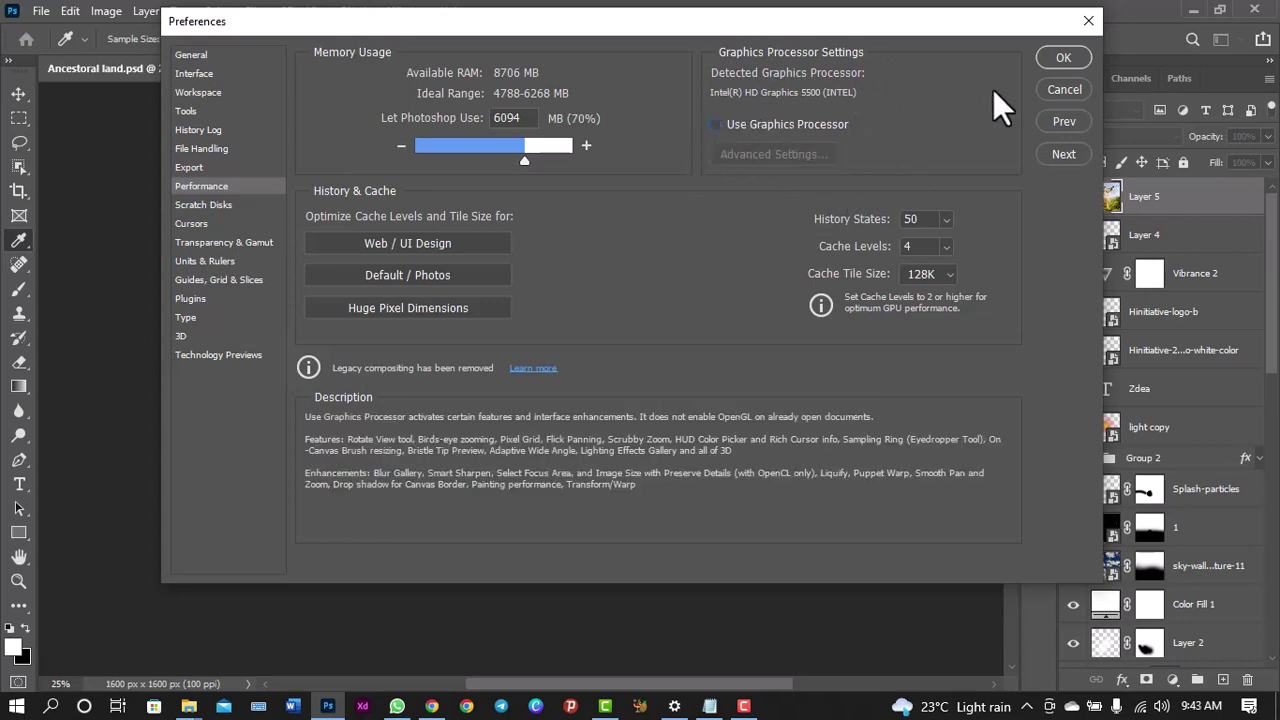
click(1078, 57)
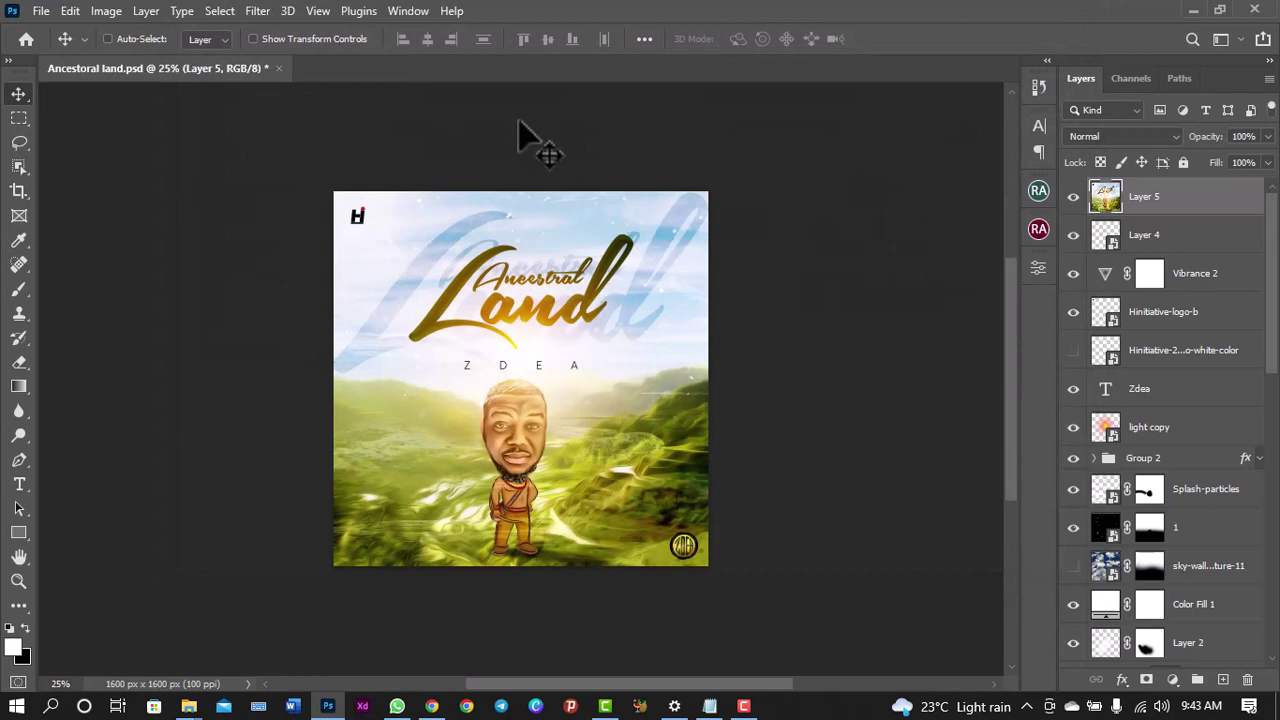
click(259, 10)
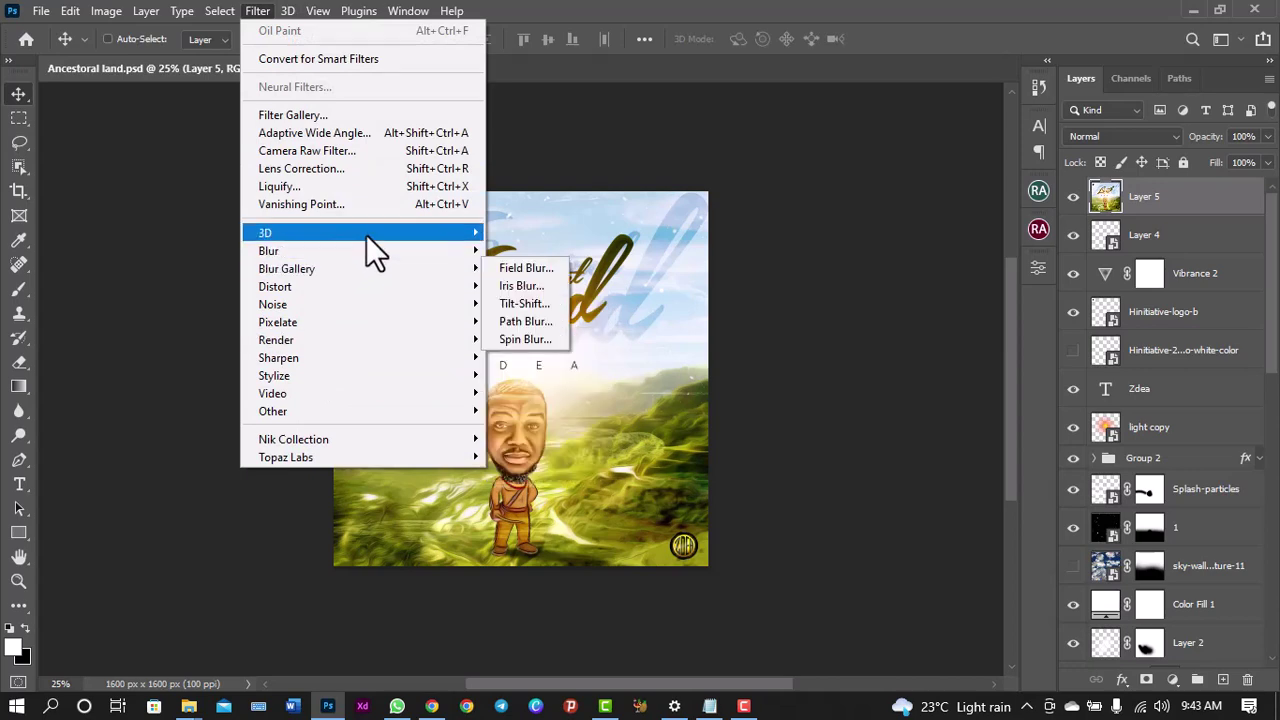
mouse_move(345, 370)
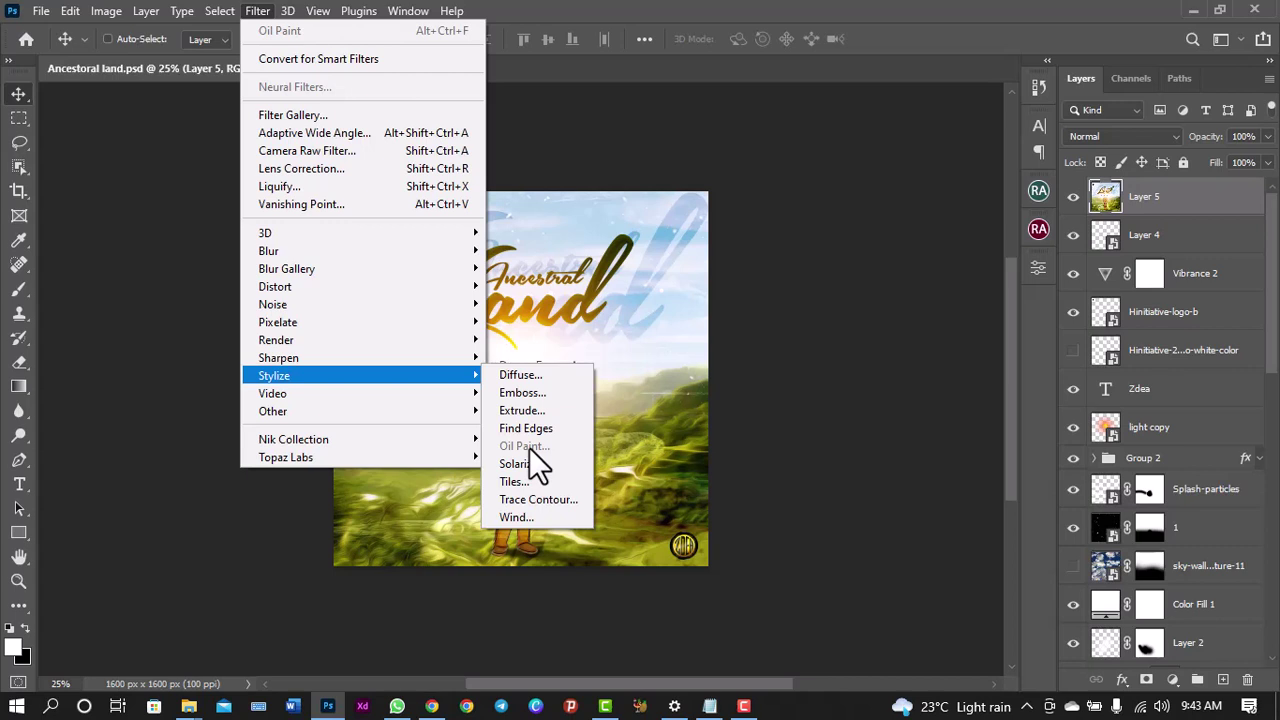
click(666, 14)
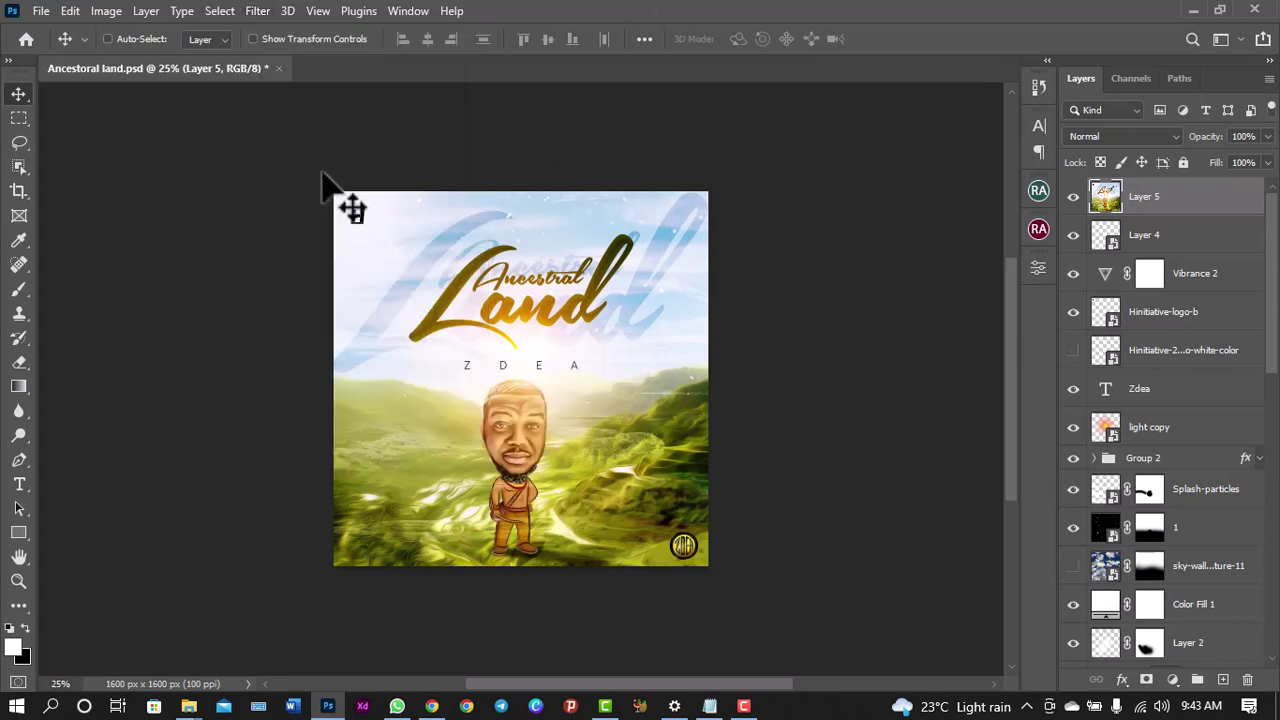
- Select the Horizontal Type tool, show the 3D panel, and dismiss the discontinued-features notice
click(17, 482)
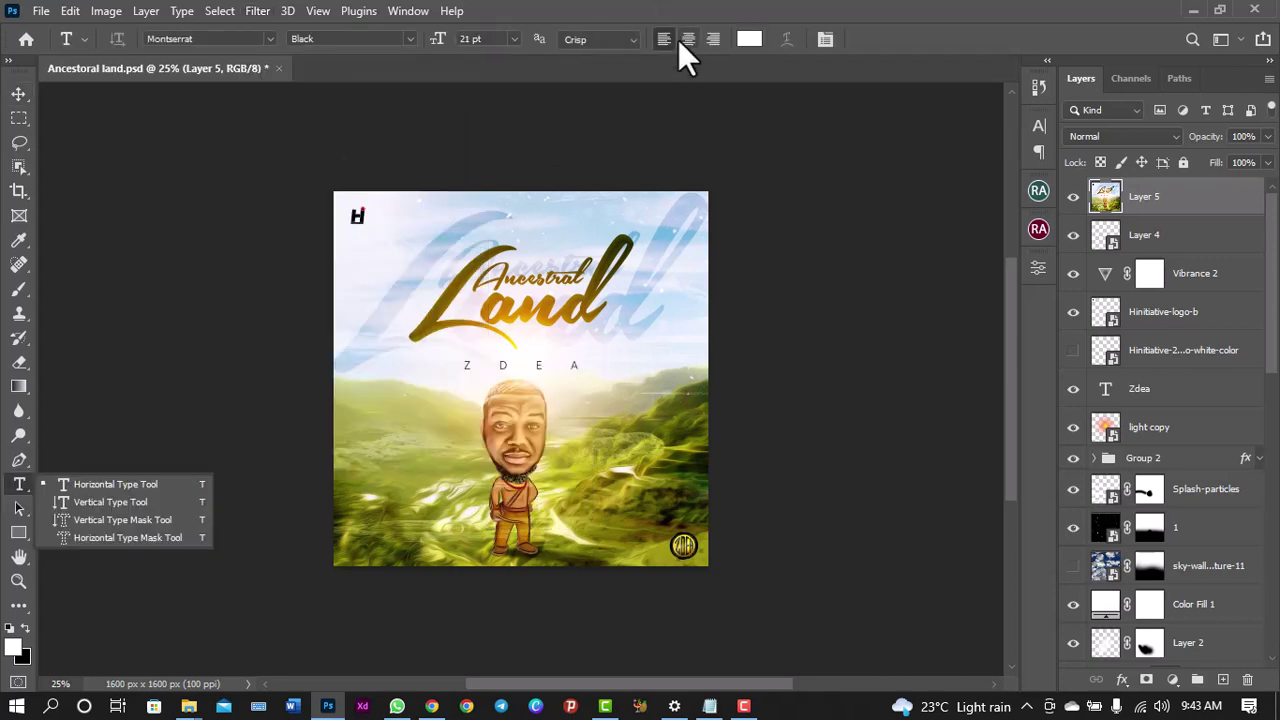
click(292, 3)
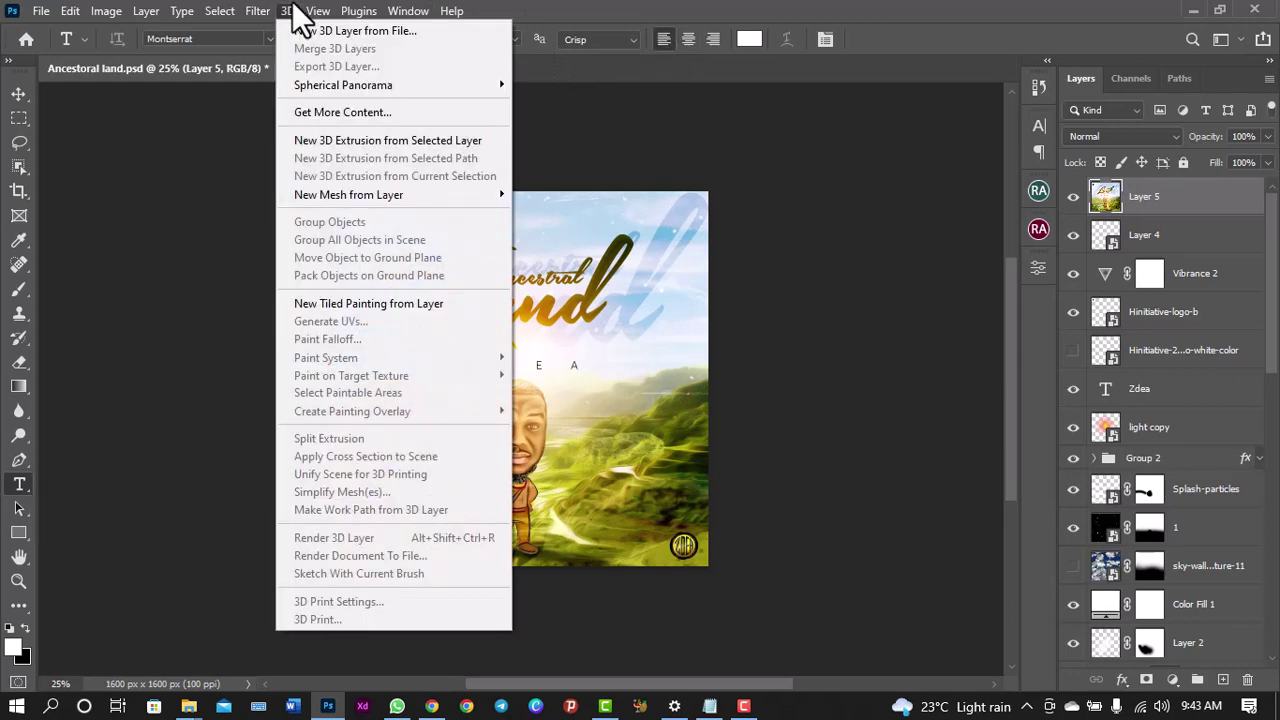
click(293, 7)
click(403, 11)
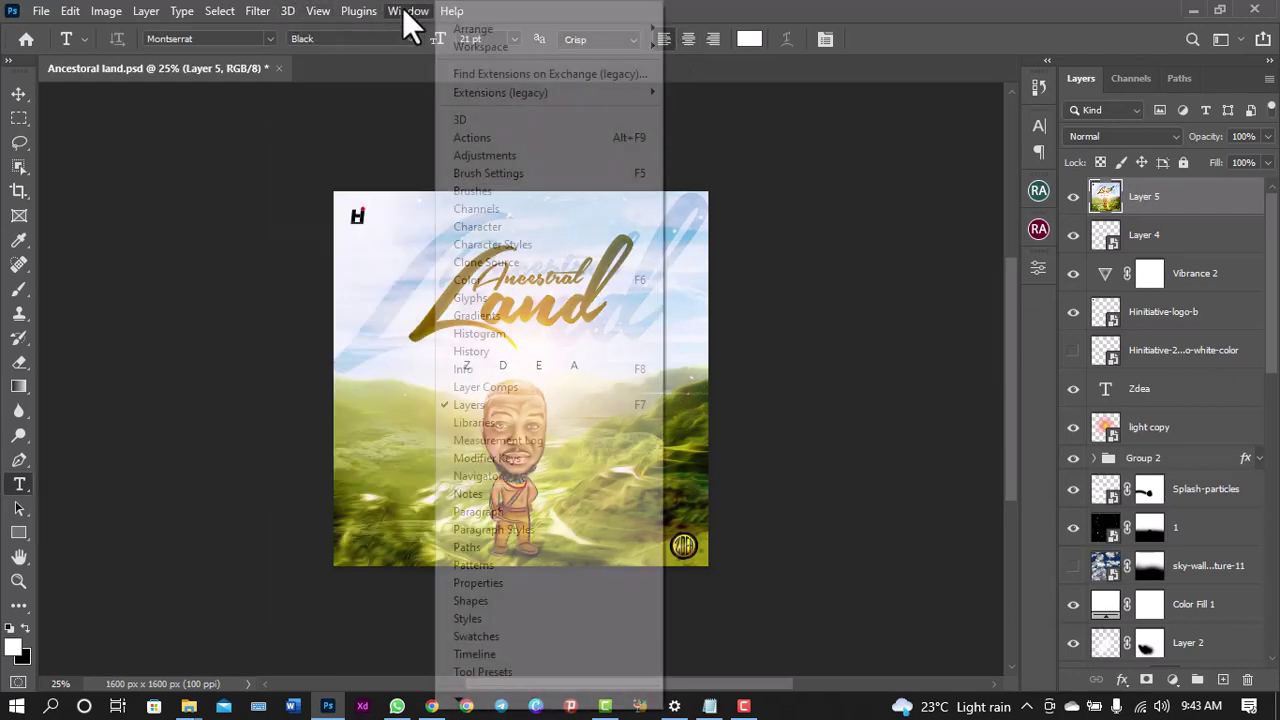
click(486, 116)
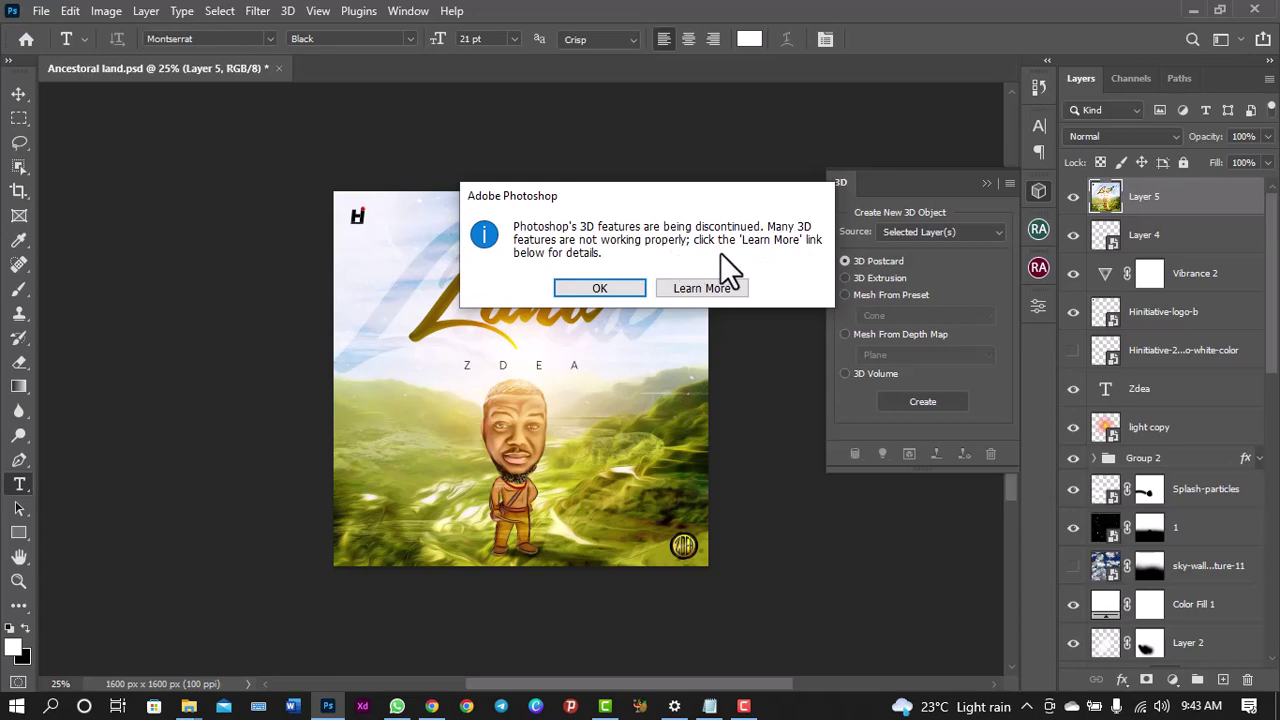
click(614, 288)
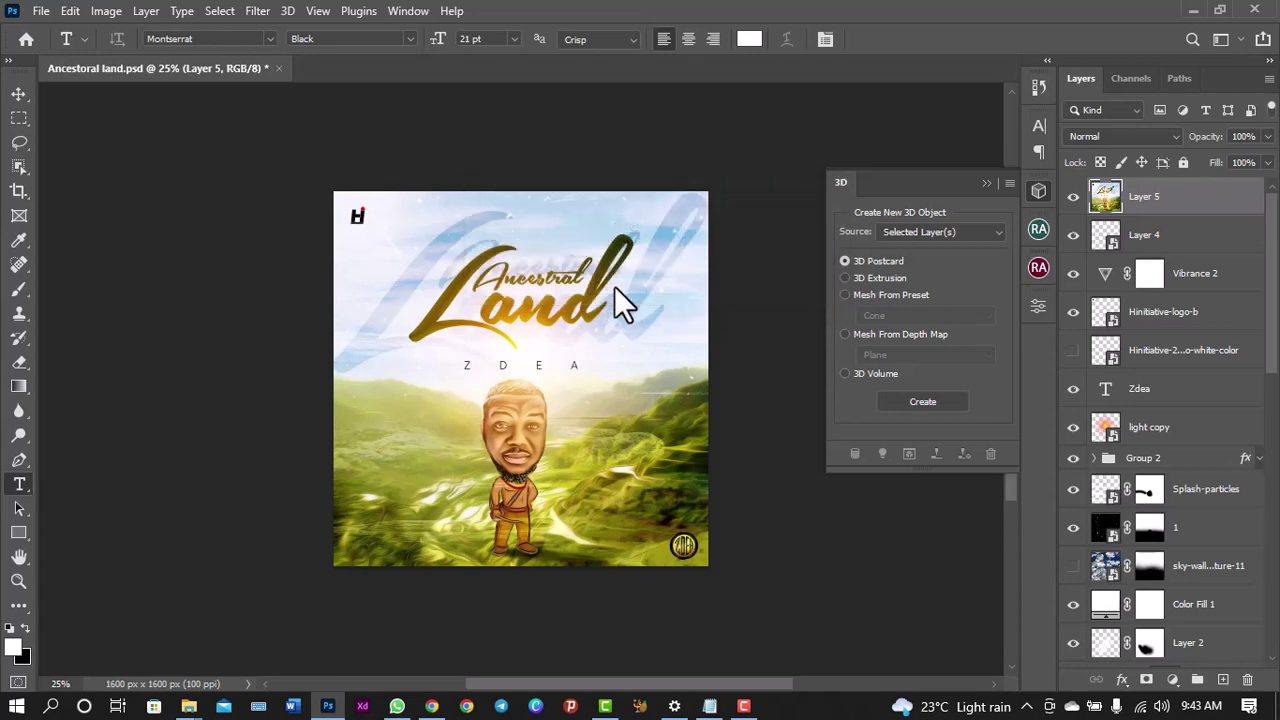
click(1041, 196)
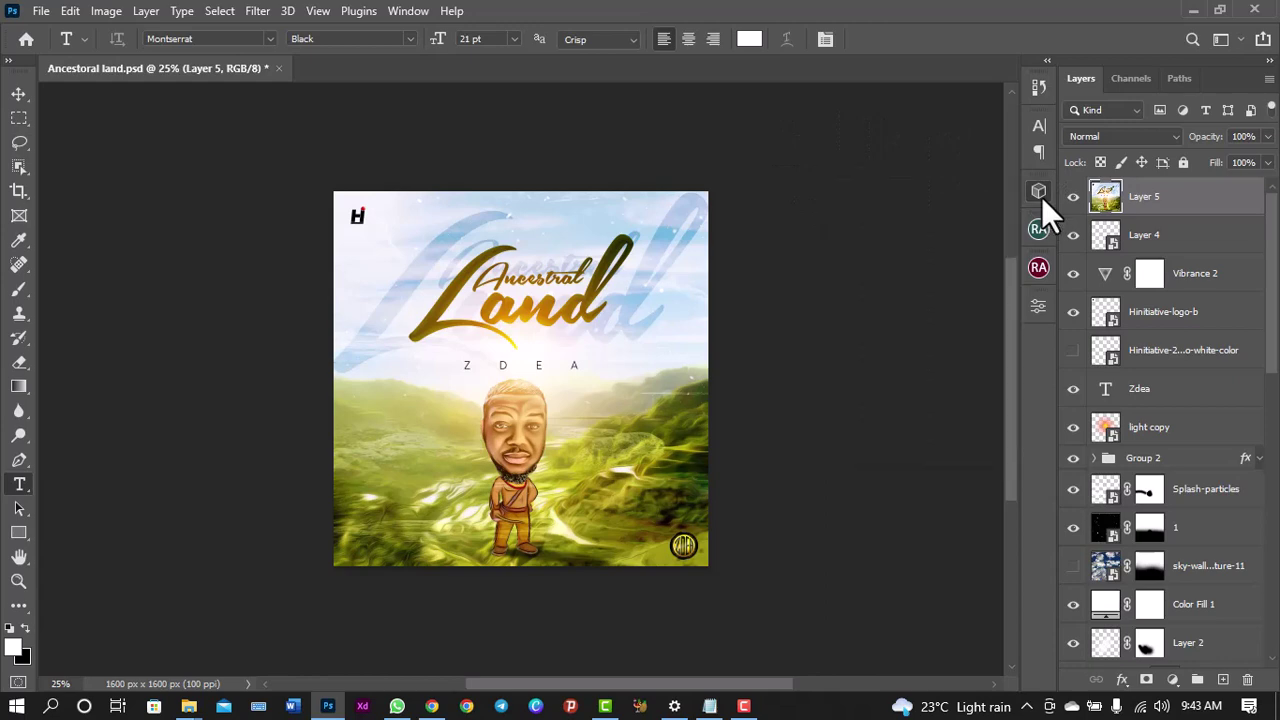
click(1041, 196)
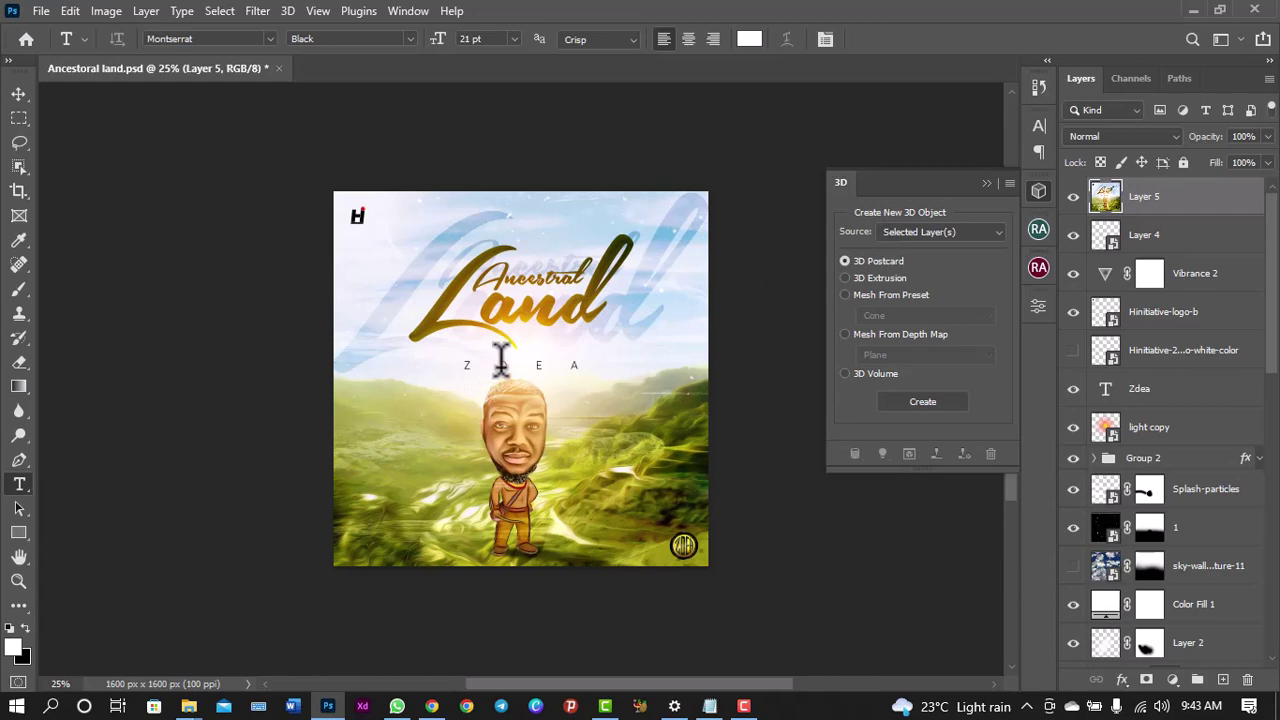
- Add a 'jffghj' text layer to the cover and try converting it to 3D
click(359, 452)
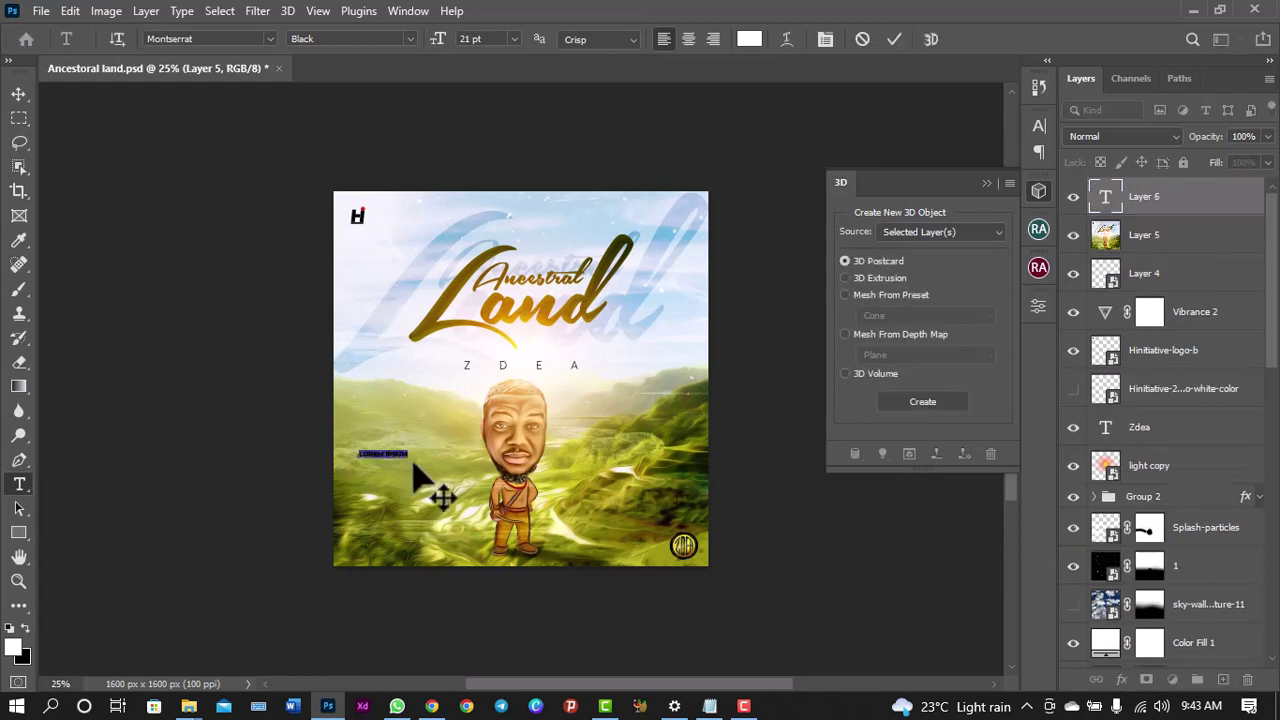
text(SINGLE)
click(896, 39)
click(1046, 190)
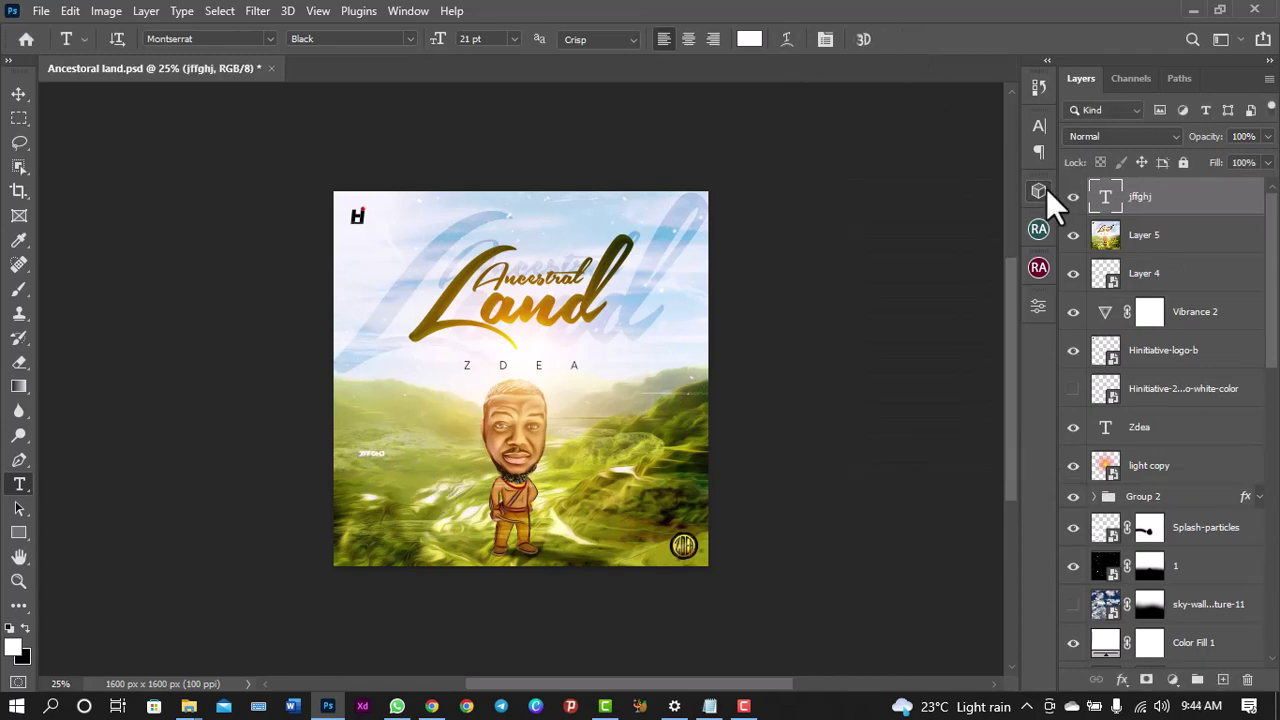
click(860, 37)
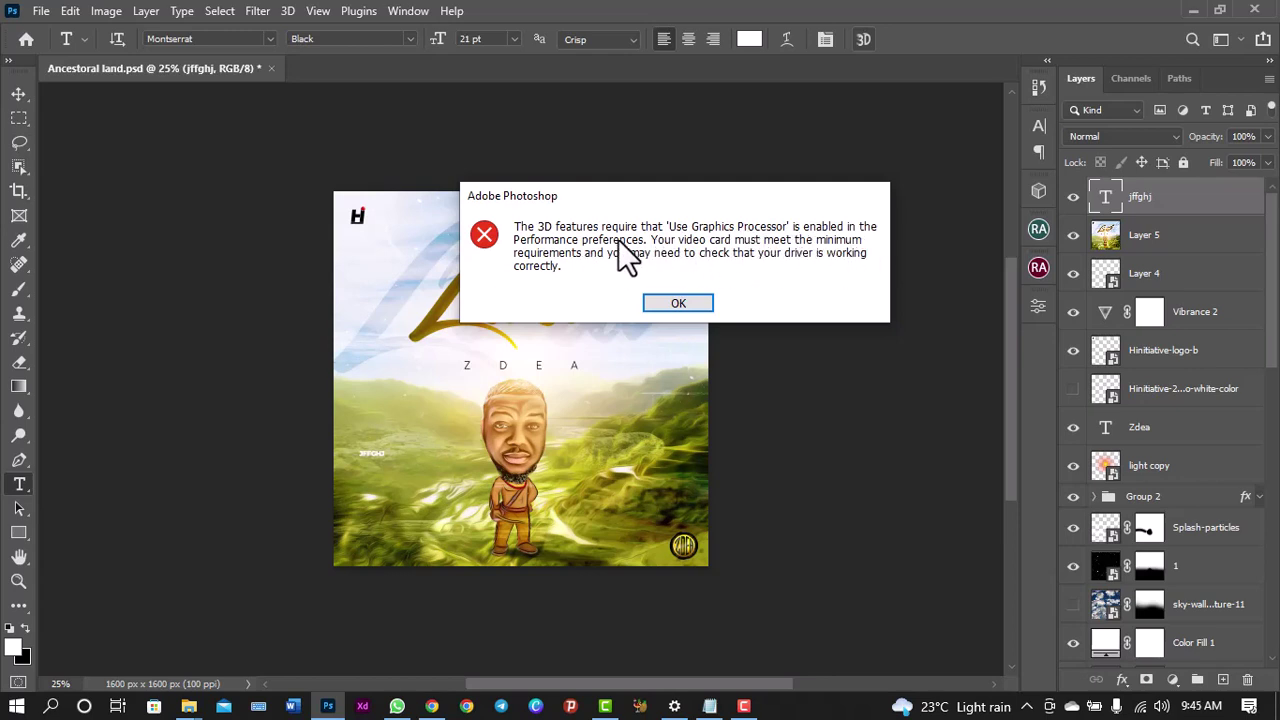
- Dismiss the graphics processor alert, discard the jffghj text layer, and pick the Move tool
click(702, 302)
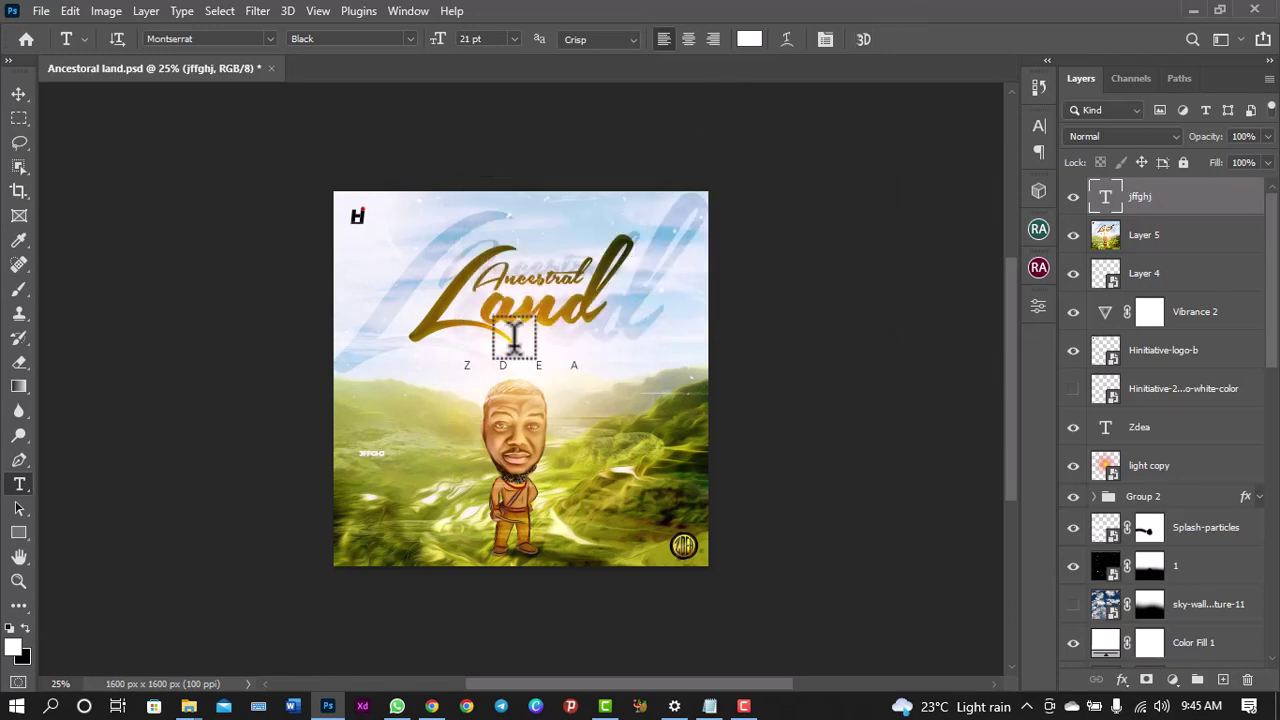
key(Escape)
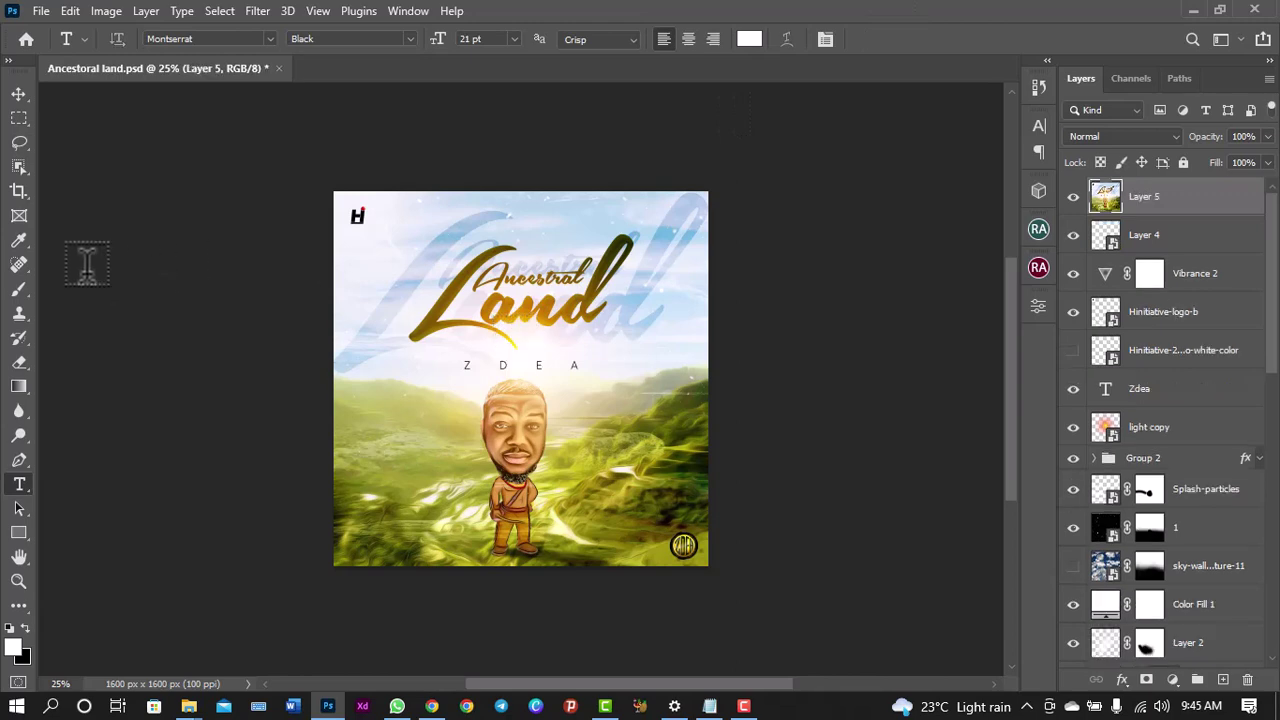
click(19, 94)
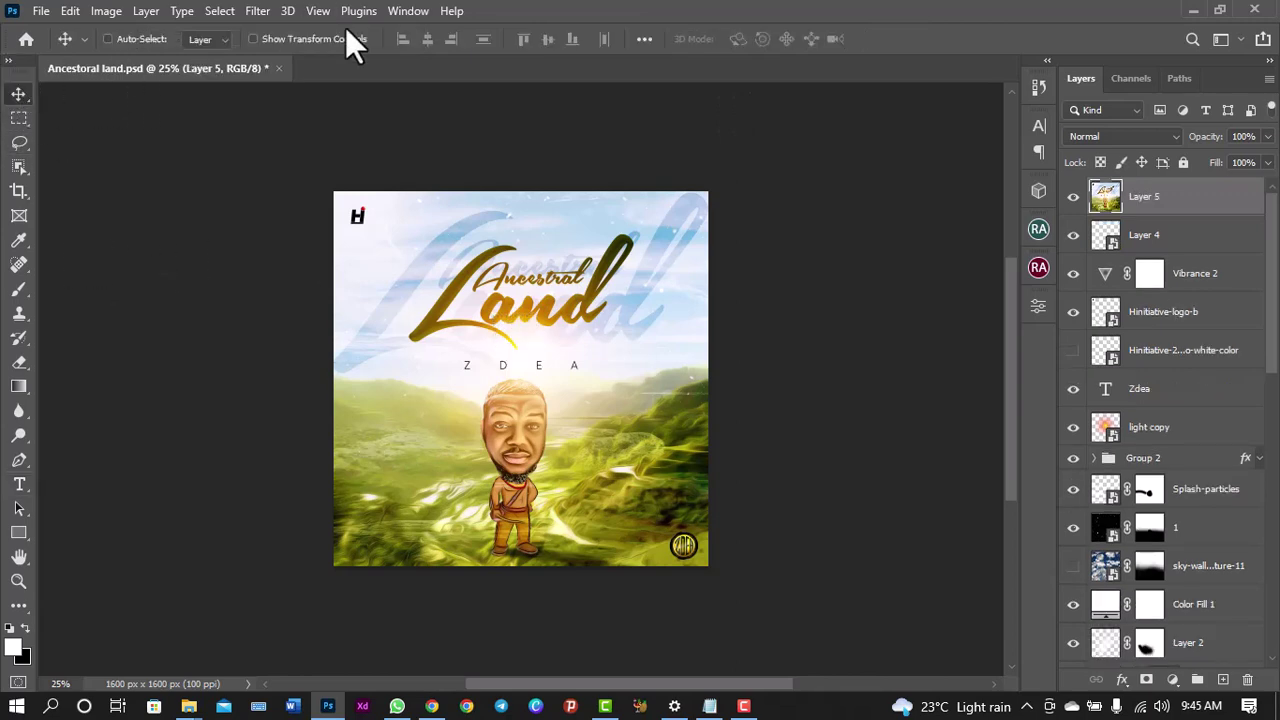
click(265, 14)
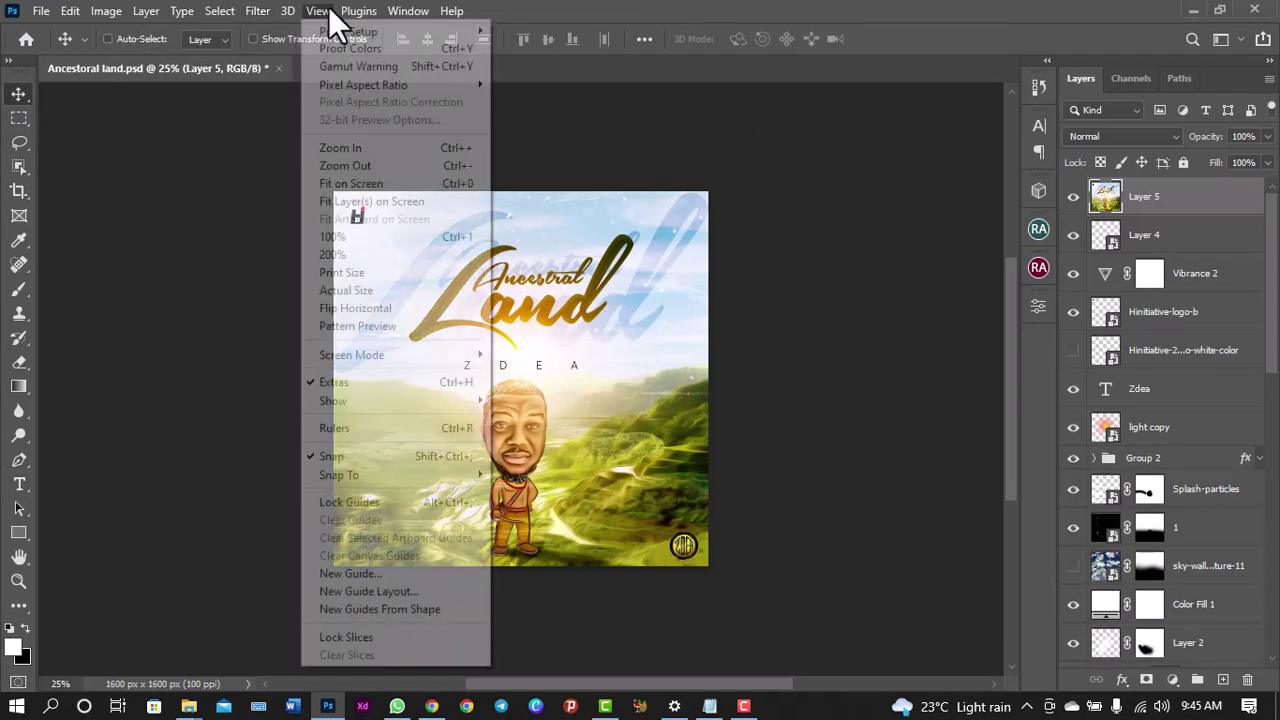
click(325, 12)
click(318, 14)
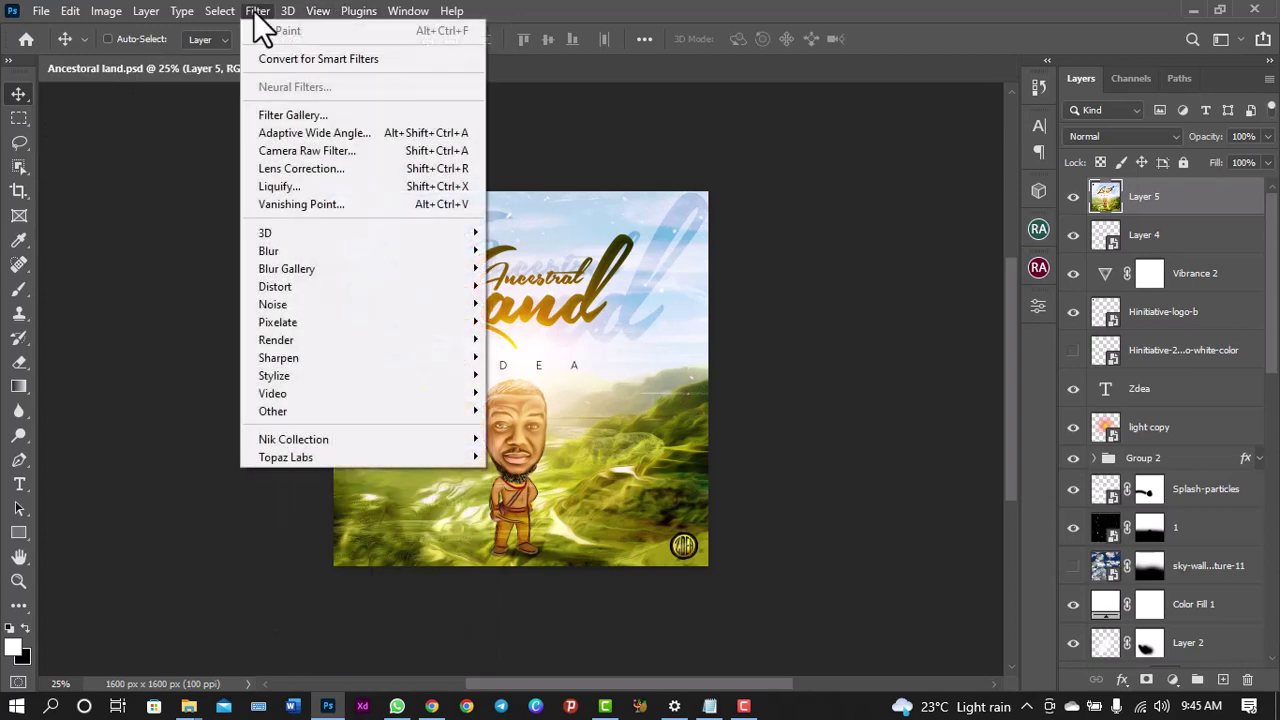
mouse_move(265, 25)
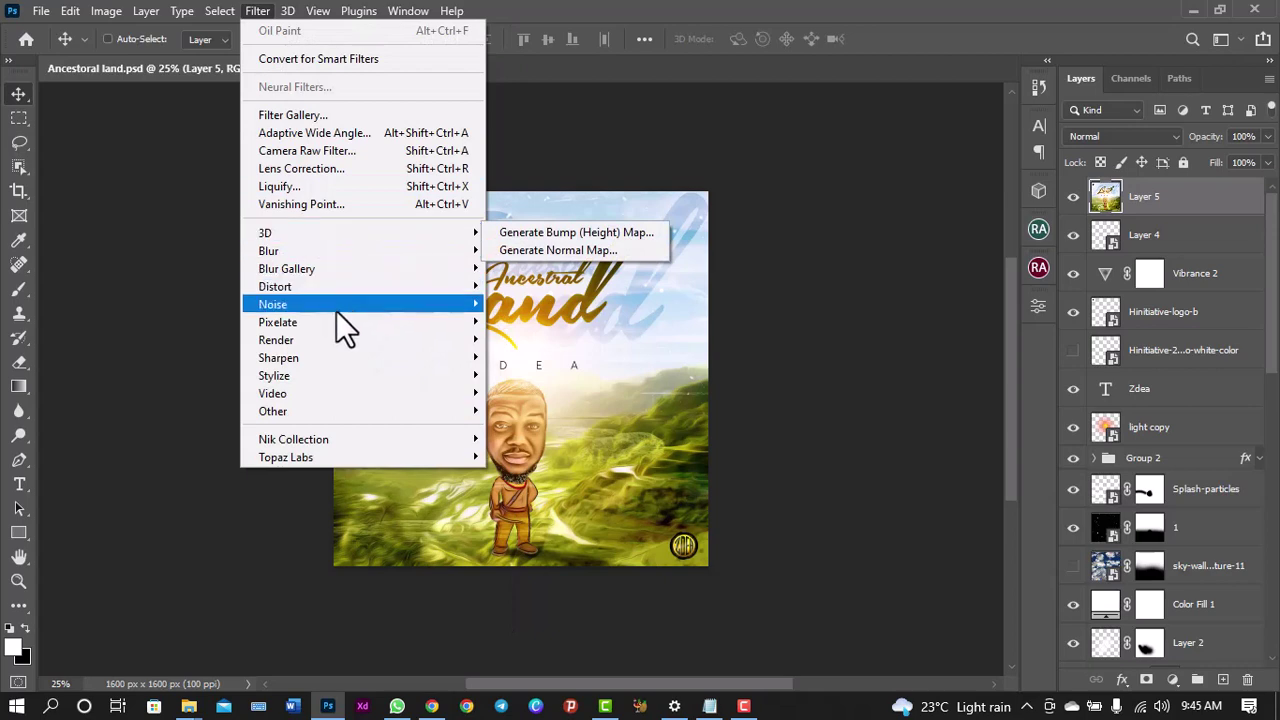
mouse_move(332, 374)
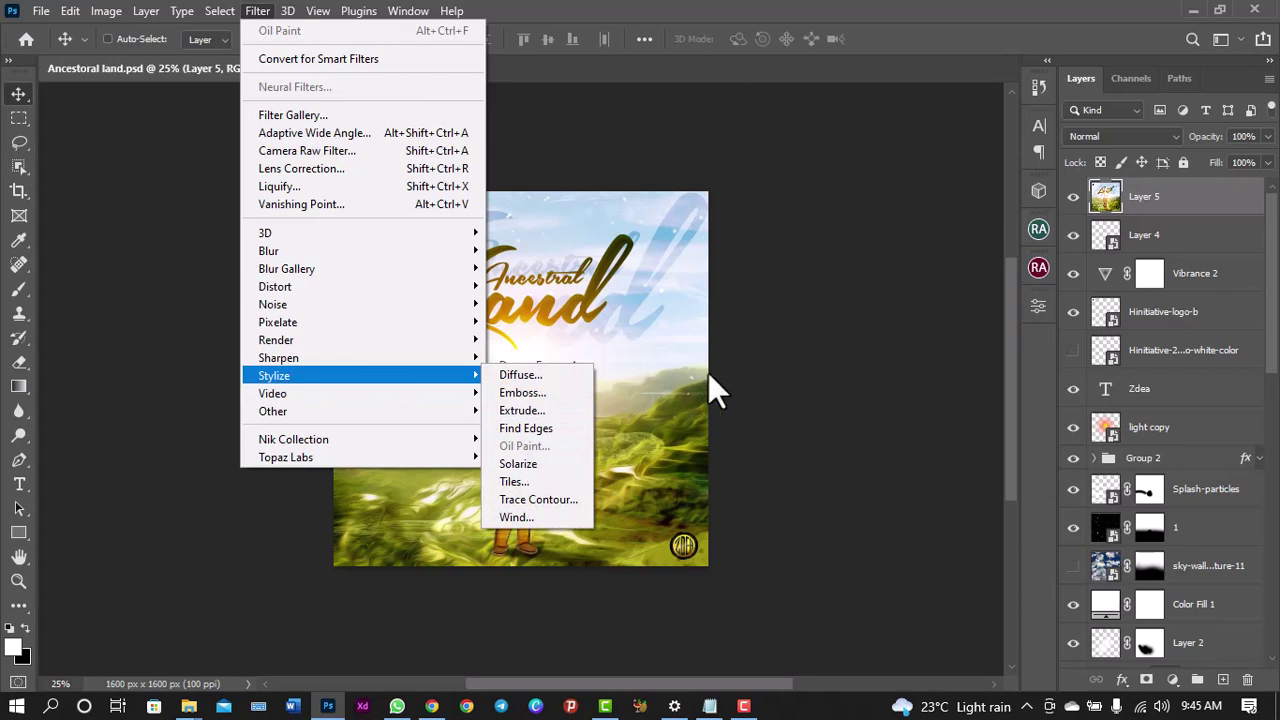
click(915, 5)
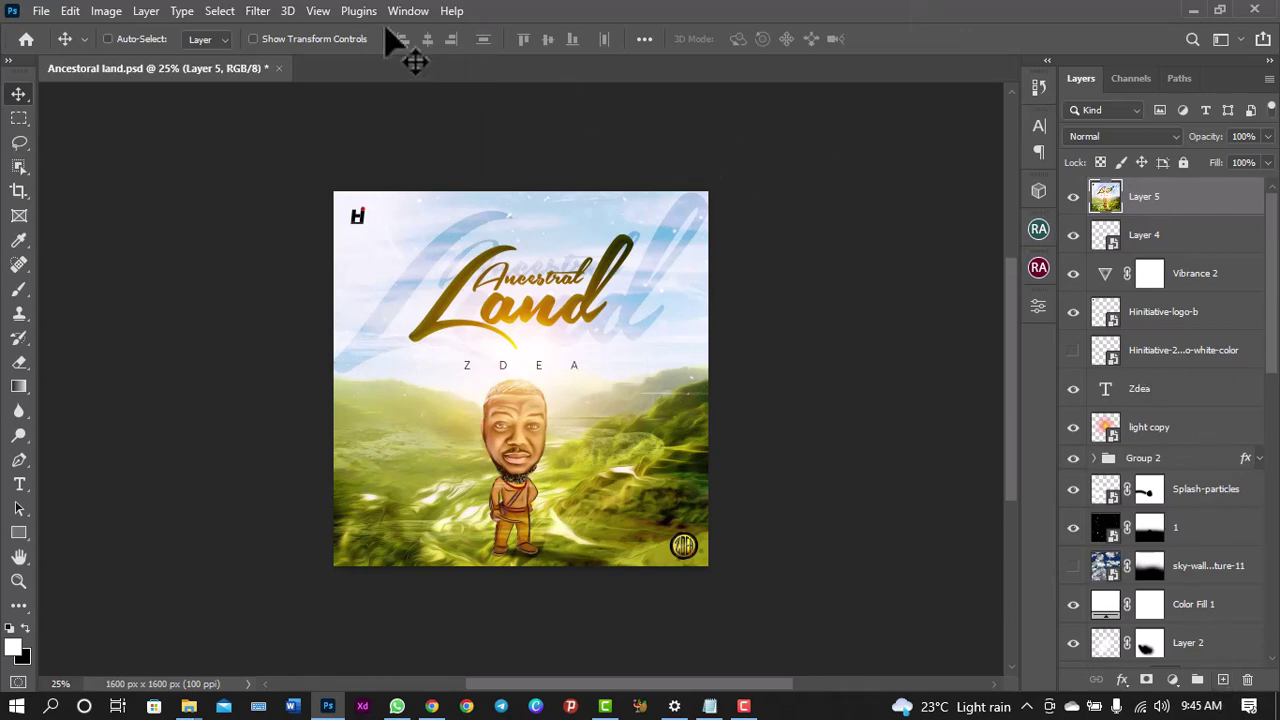
click(258, 12)
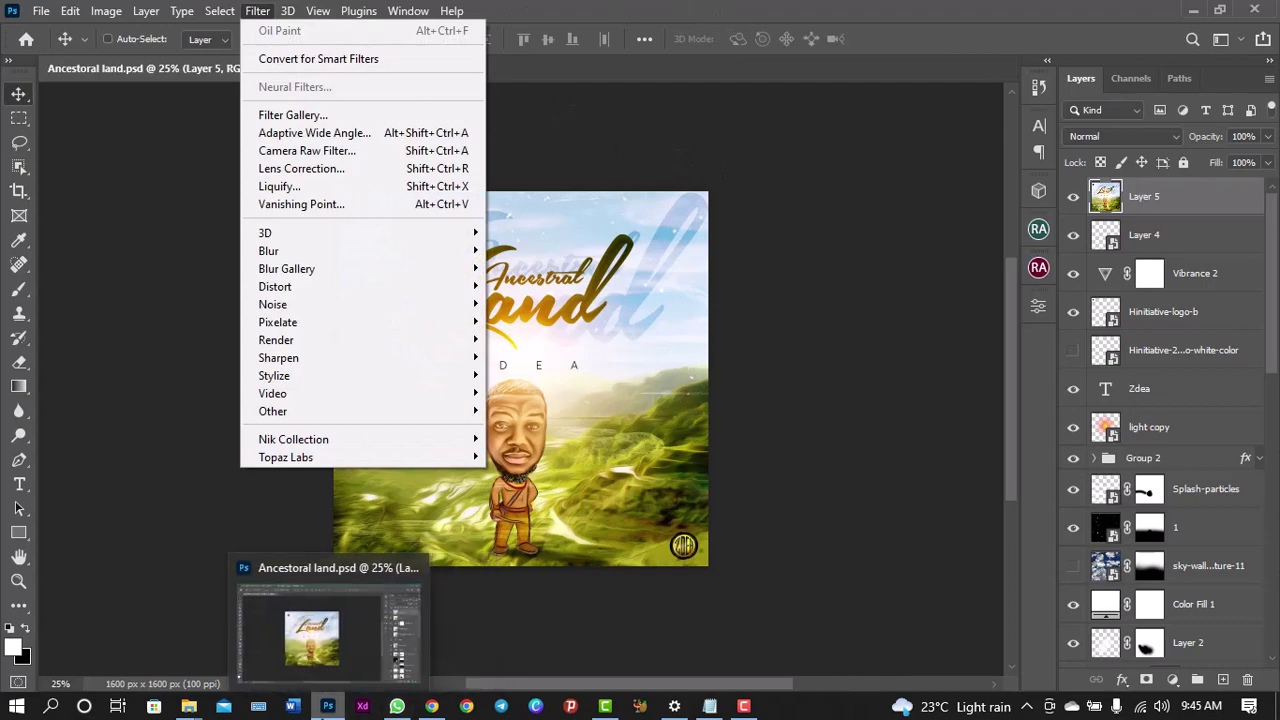
click(328, 706)
click(328, 706)
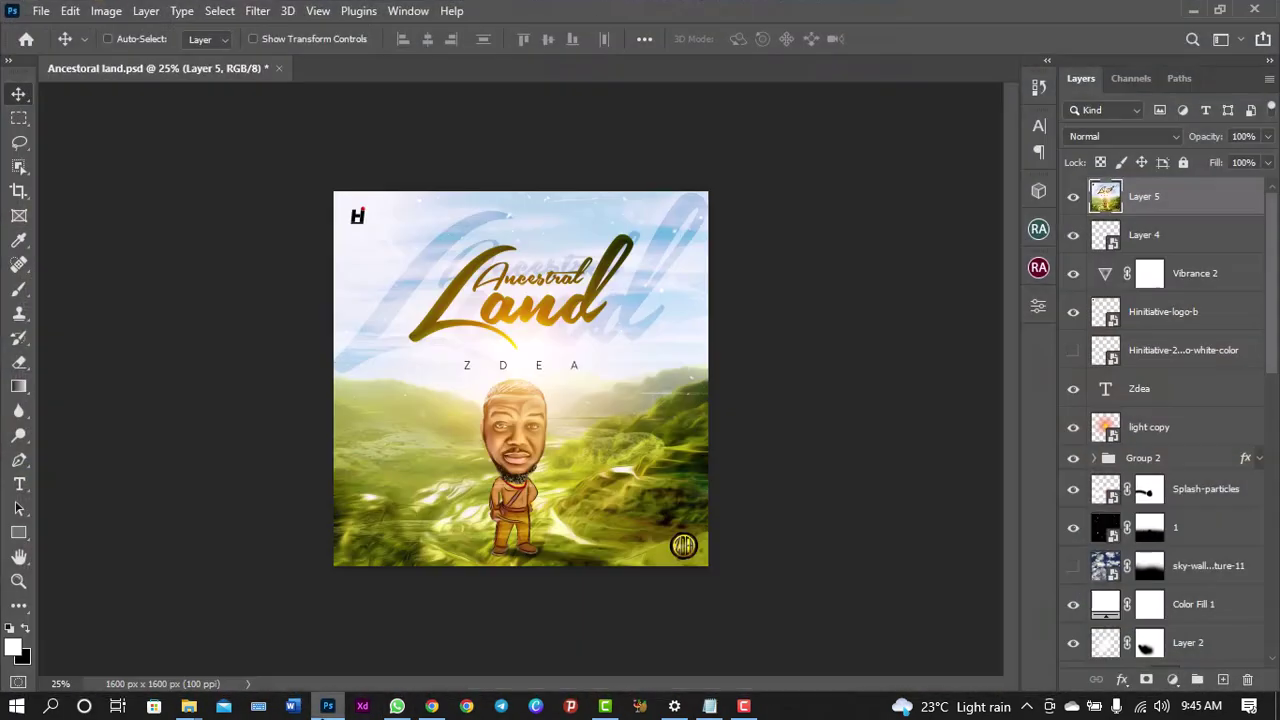
click(70, 12)
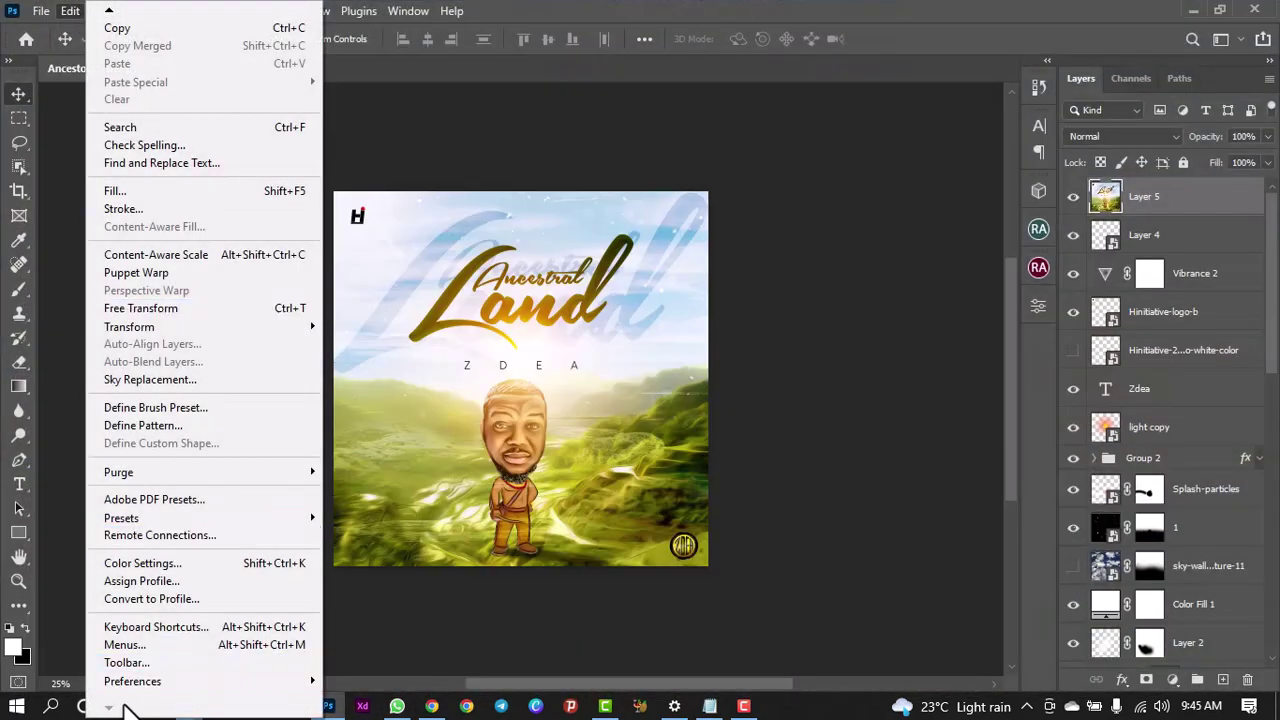
mouse_move(163, 684)
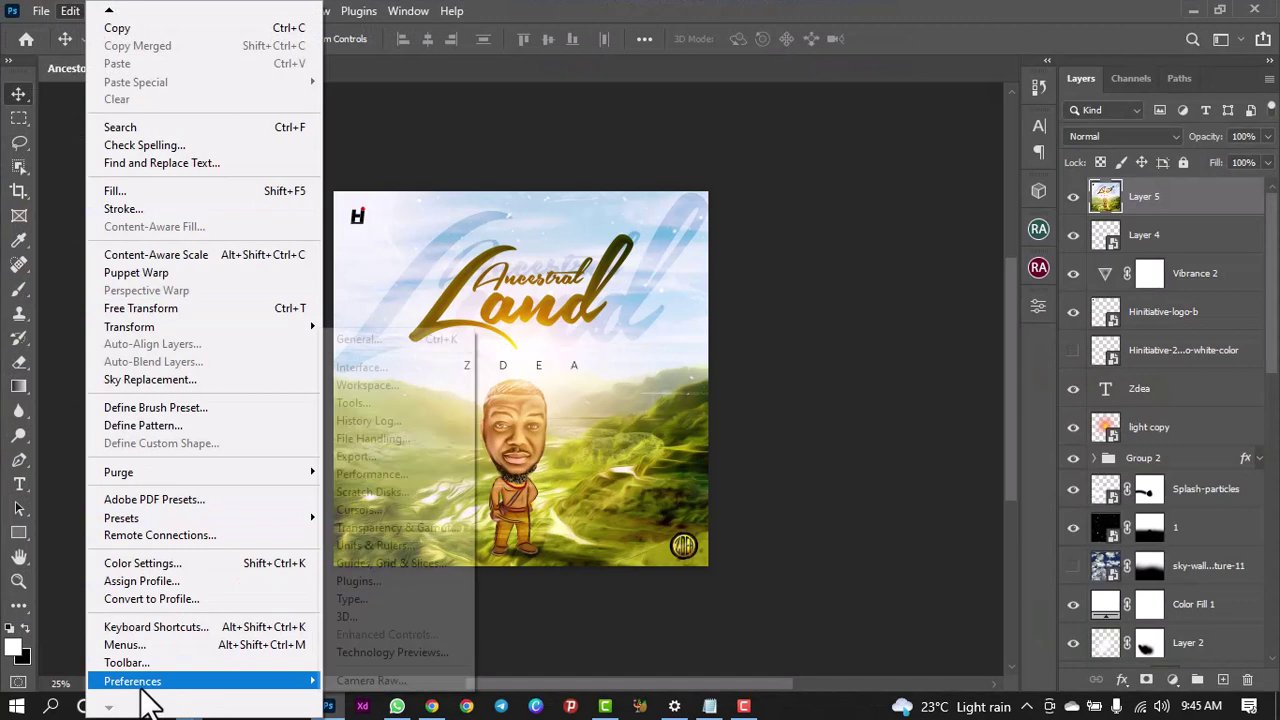
click(394, 477)
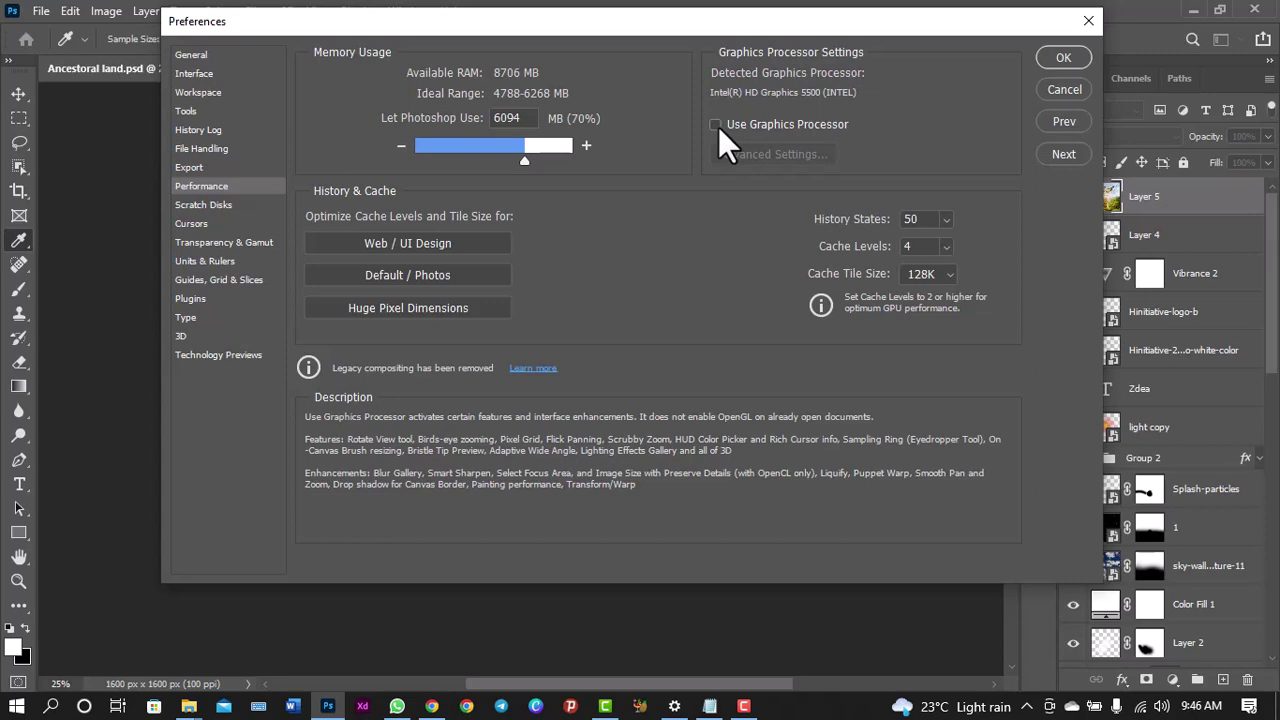
click(1065, 90)
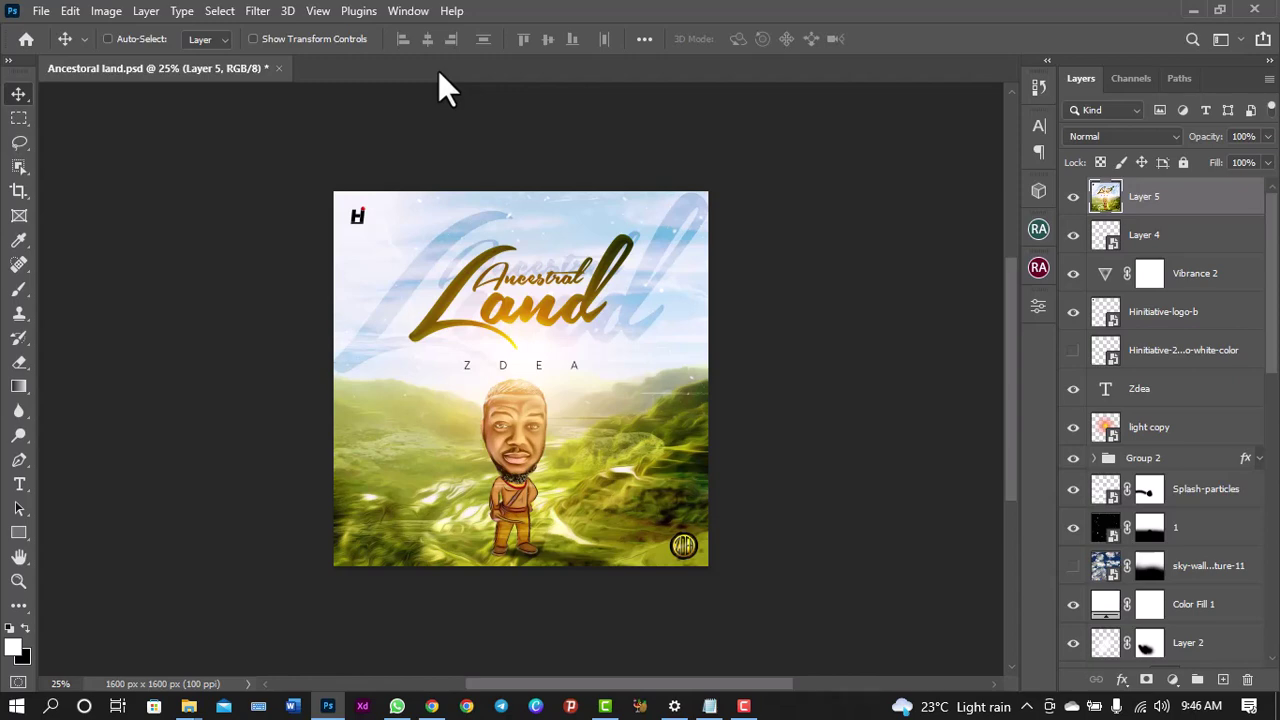
- Test Liquify by stretching and swirling the character's head, undo both warps, and cancel
click(257, 12)
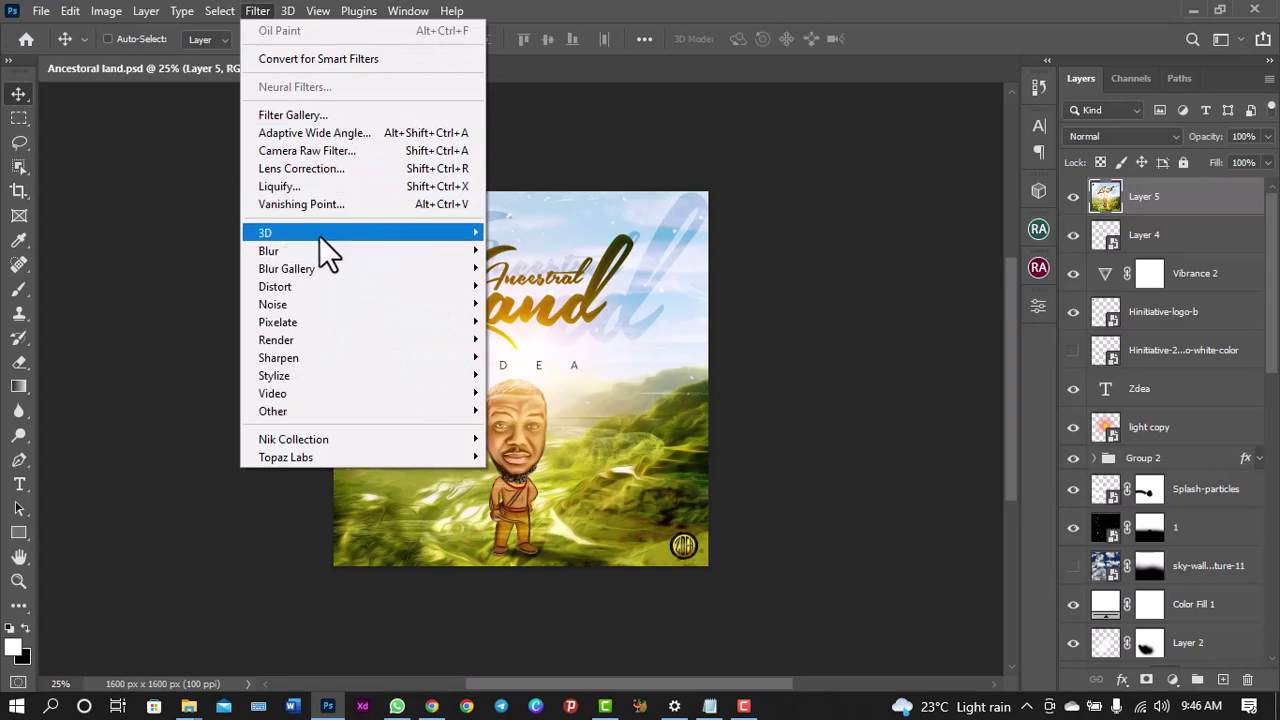
click(379, 186)
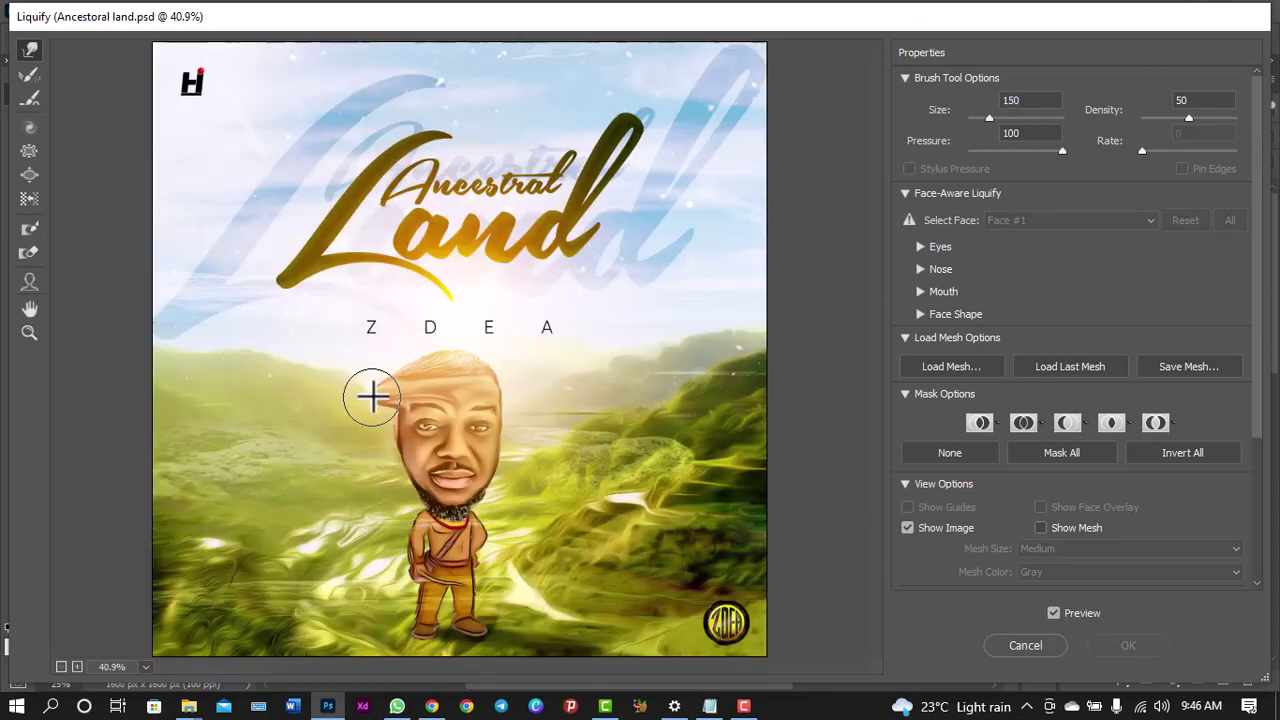
mouse_move(372, 397)
mouse_down()
mouse_move(468, 371)
mouse_move(438, 430)
mouse_move(474, 370)
mouse_move(465, 457)
mouse_move(432, 409)
mouse_move(363, 457)
mouse_move(462, 305)
mouse_move(460, 369)
mouse_move(506, 416)
mouse_up()
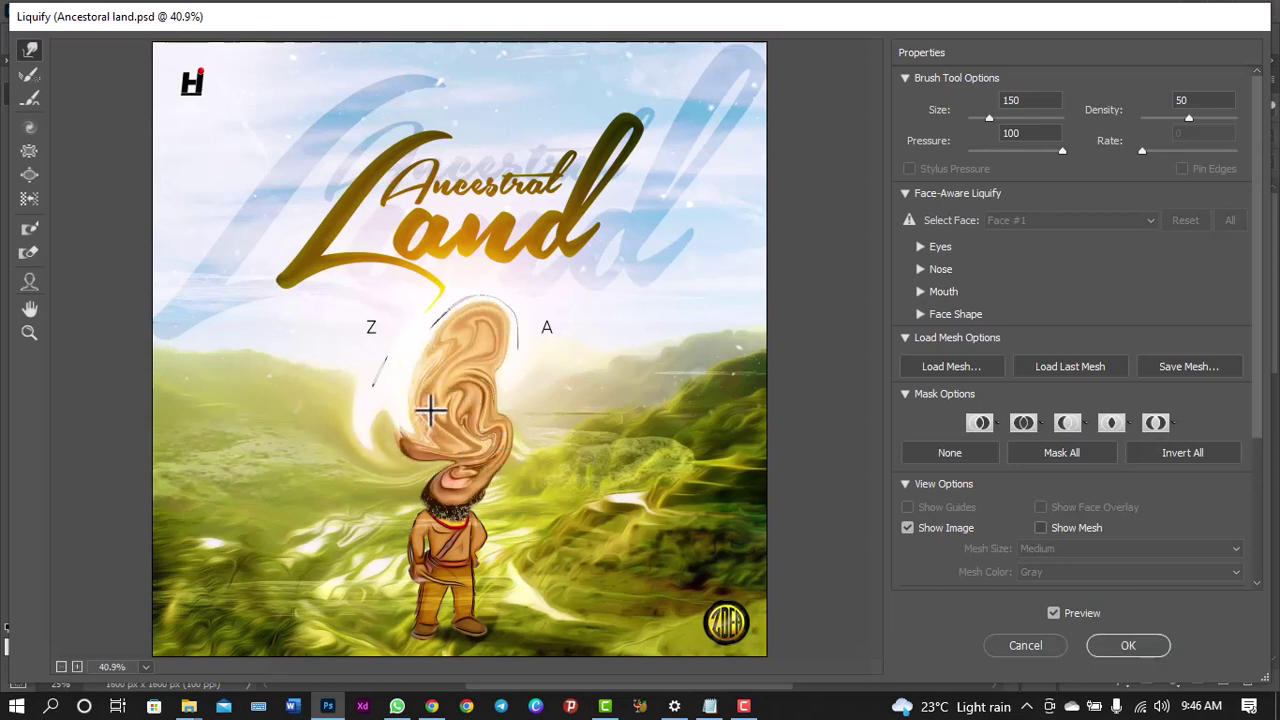
key(ctrl+z)
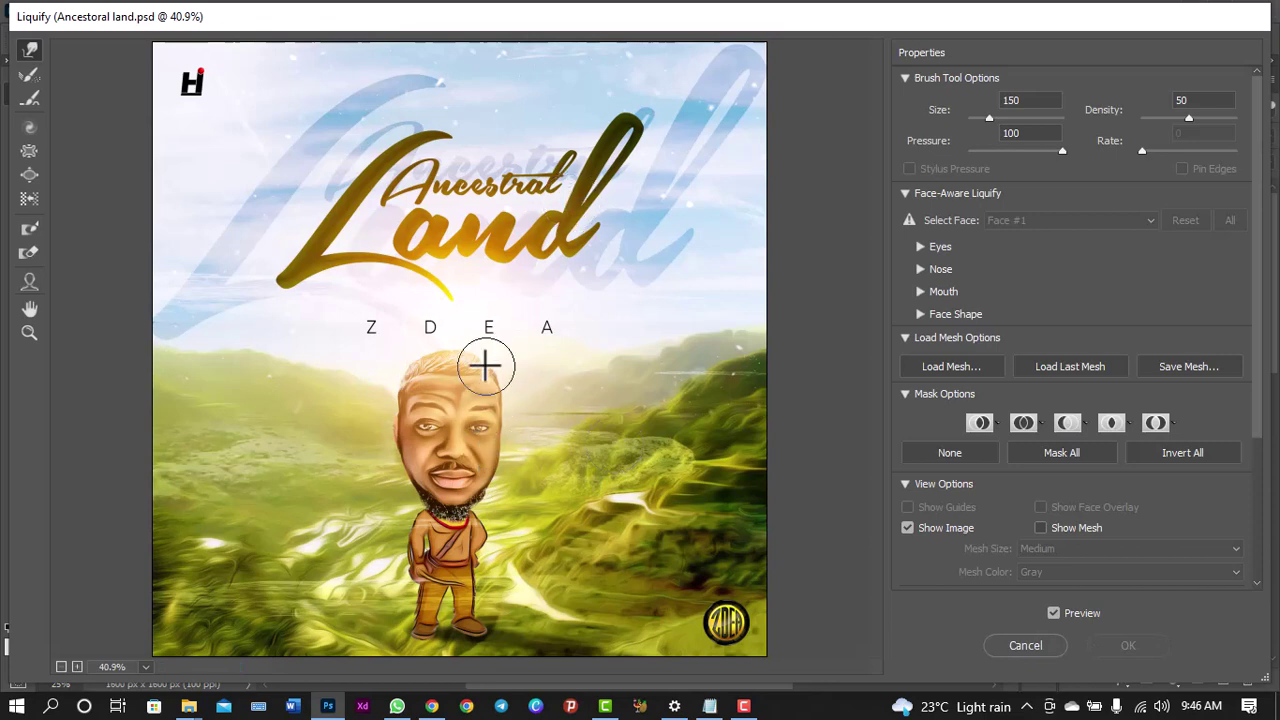
mouse_move(485, 367)
mouse_down()
mouse_move(426, 515)
mouse_move(365, 491)
mouse_move(493, 410)
mouse_move(466, 511)
mouse_move(406, 537)
mouse_move(396, 469)
mouse_move(458, 428)
mouse_up()
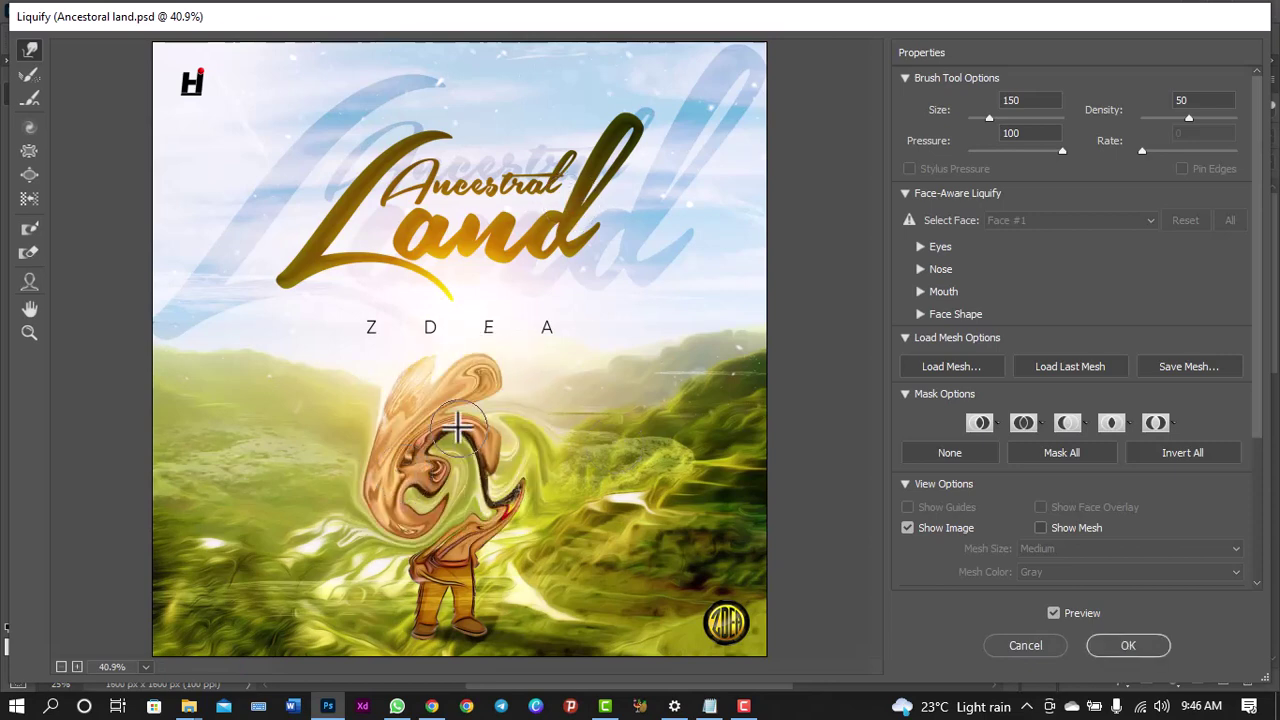
key(ctrl+z)
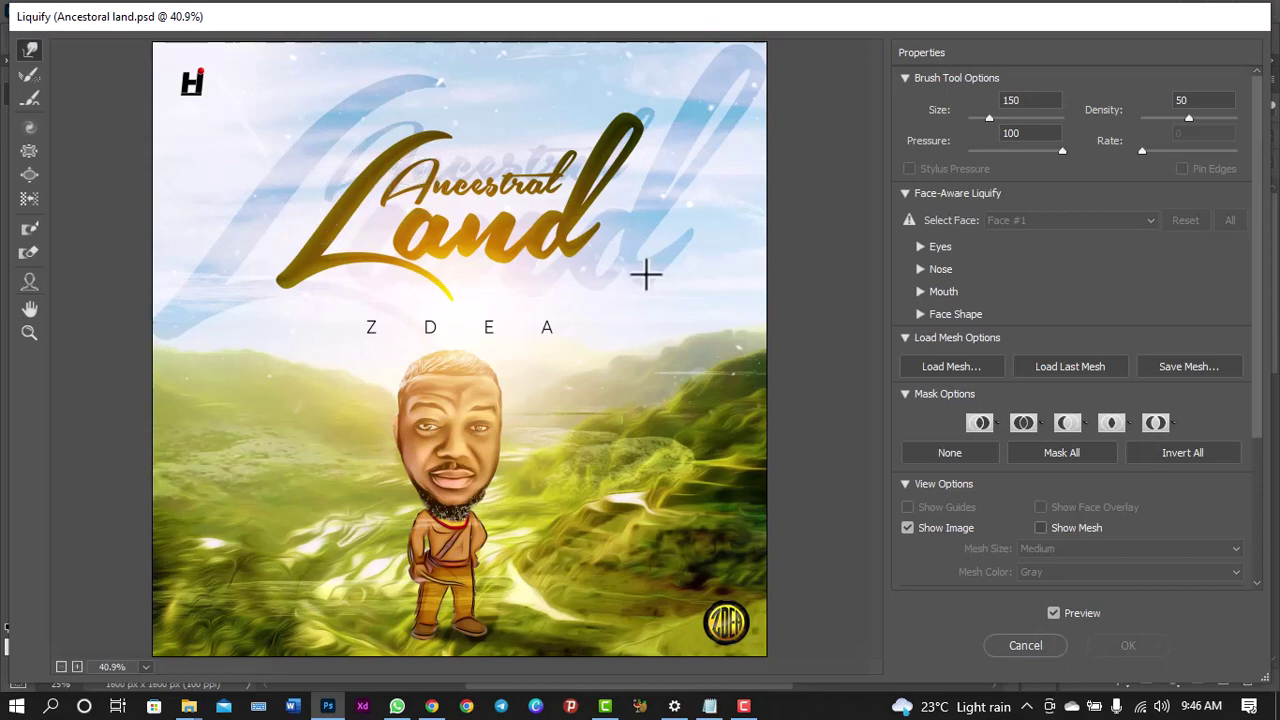
click(1030, 645)
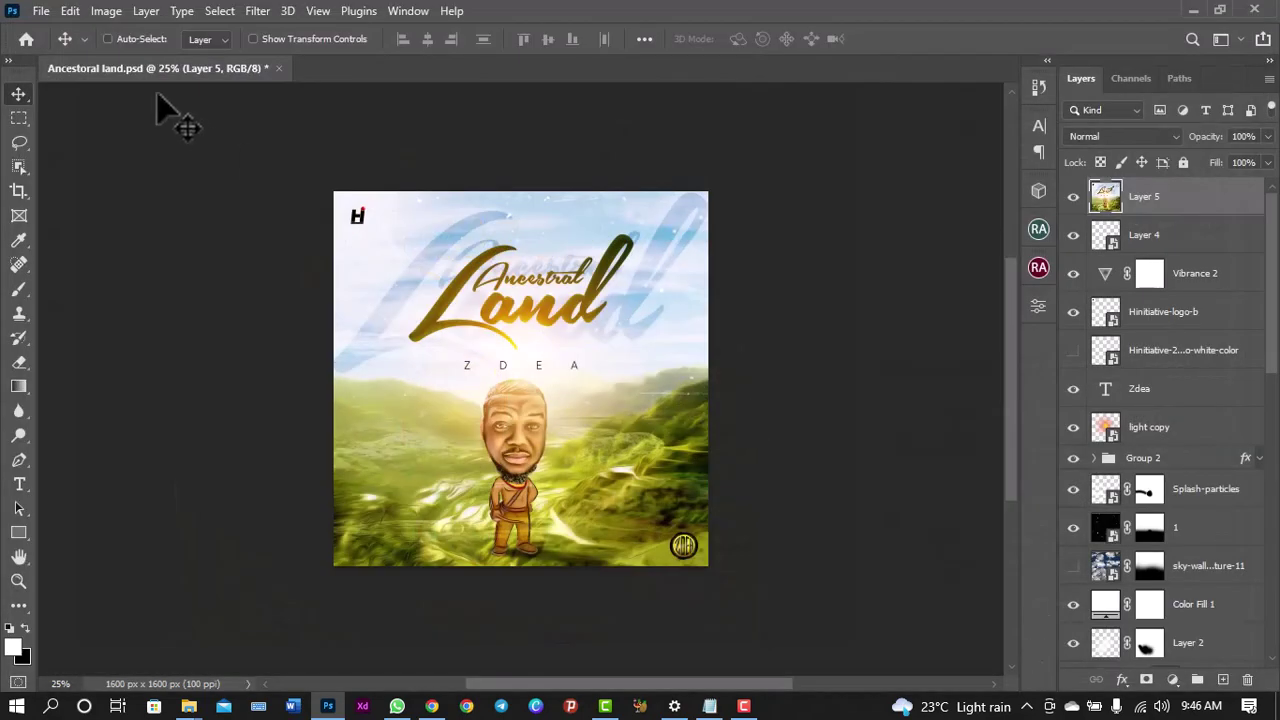
- Tick Use Graphics Processor in the Performance preferences again and confirm with OK
click(73, 11)
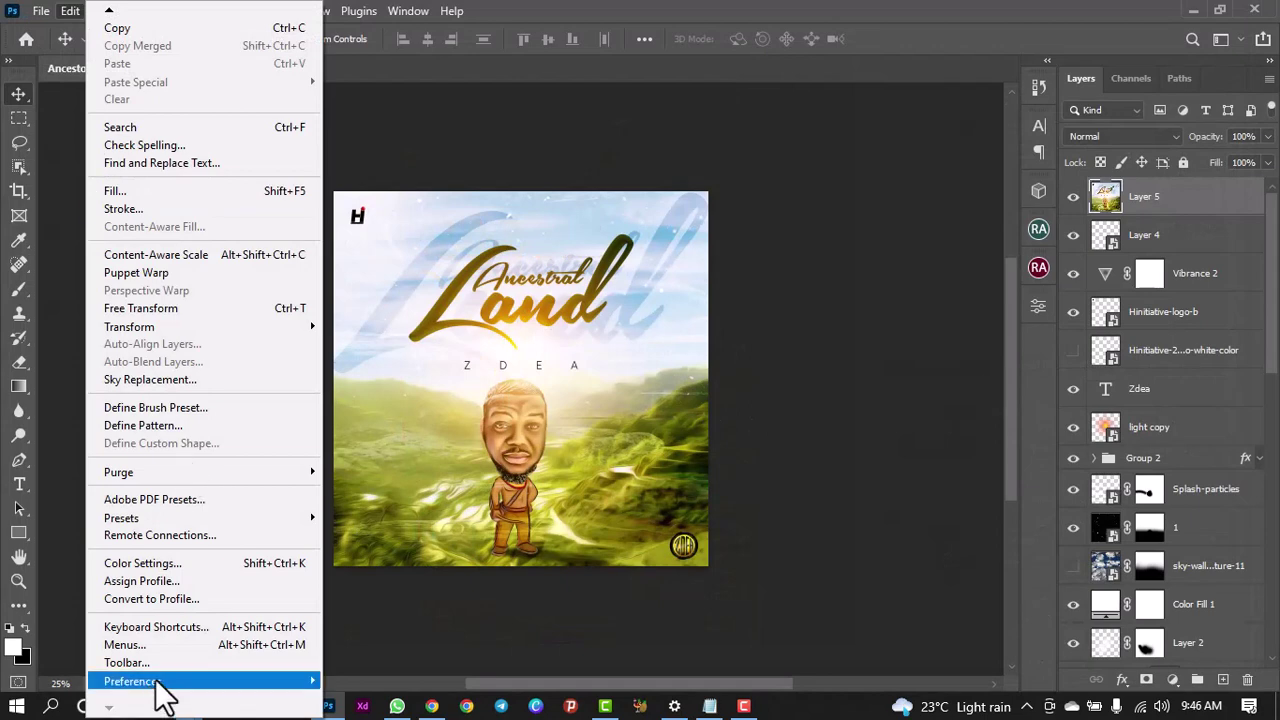
mouse_move(158, 682)
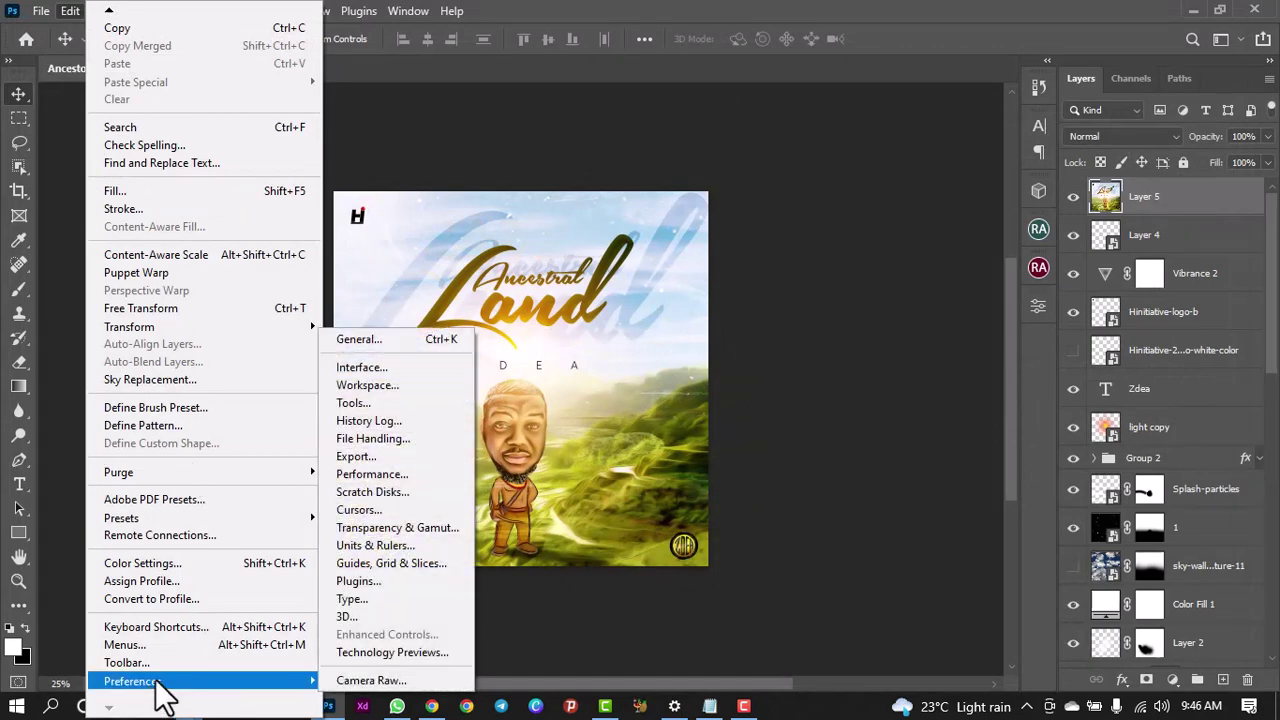
click(430, 472)
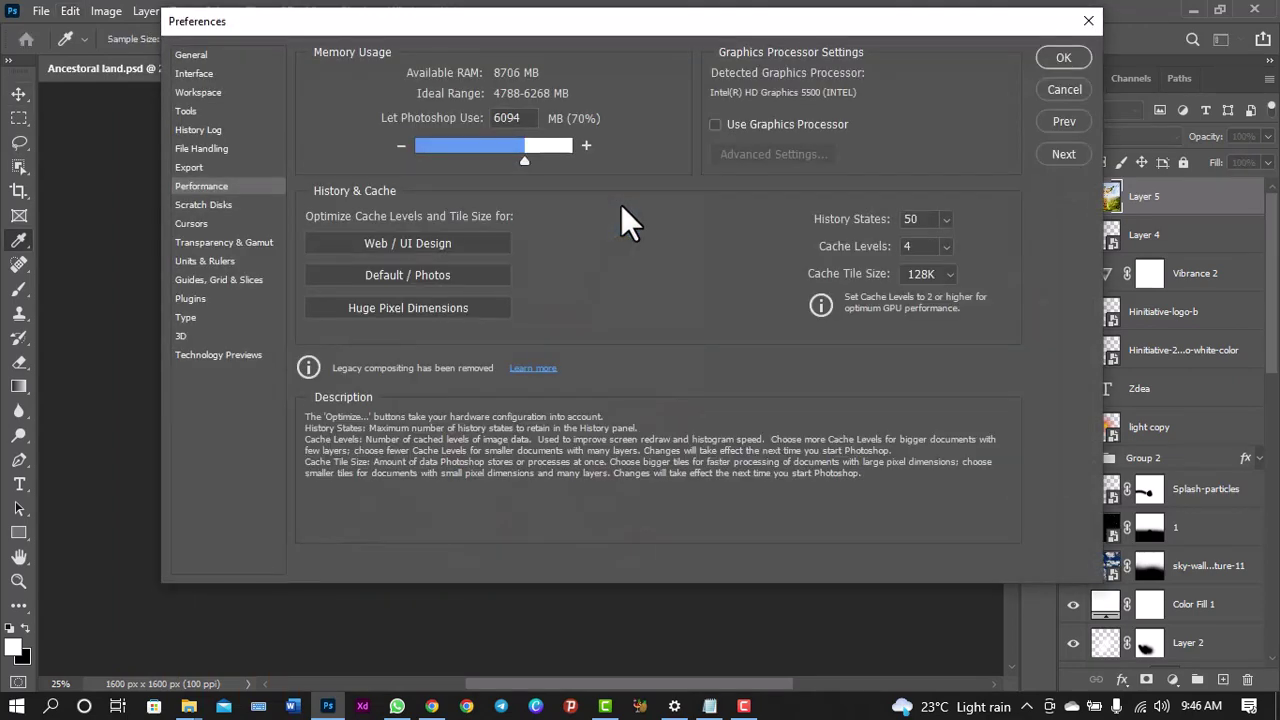
click(716, 124)
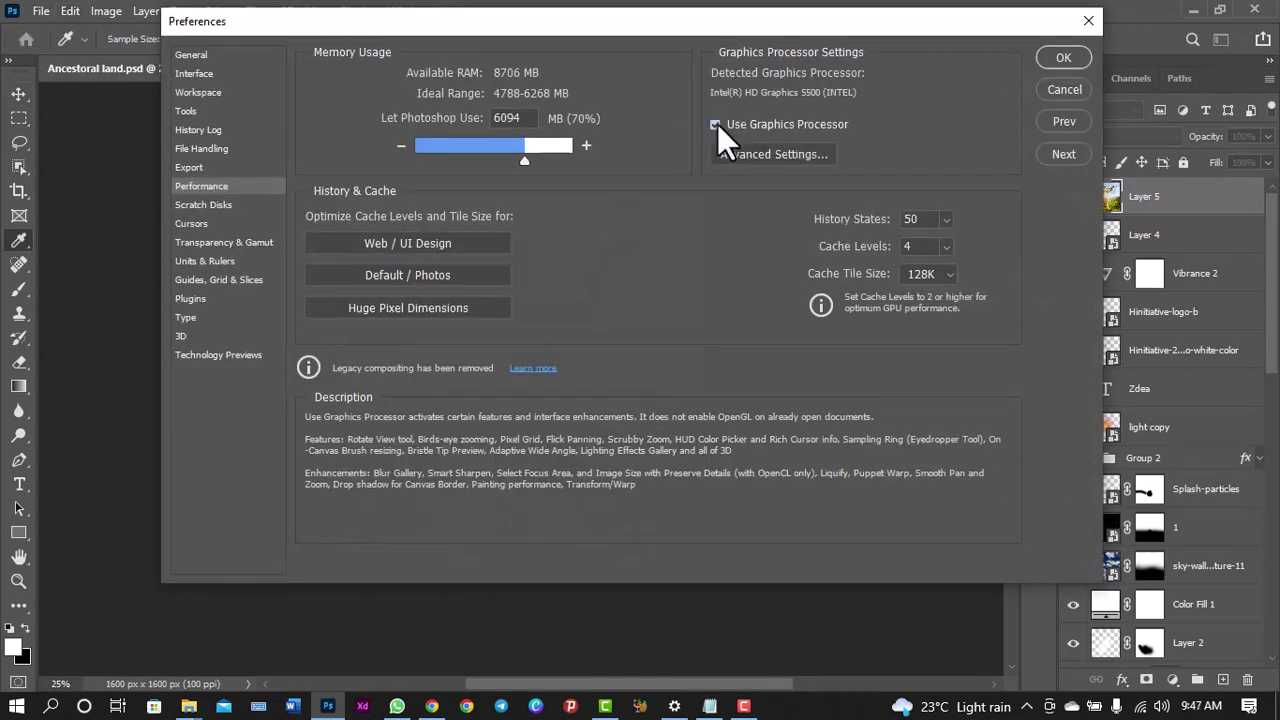
click(1064, 57)
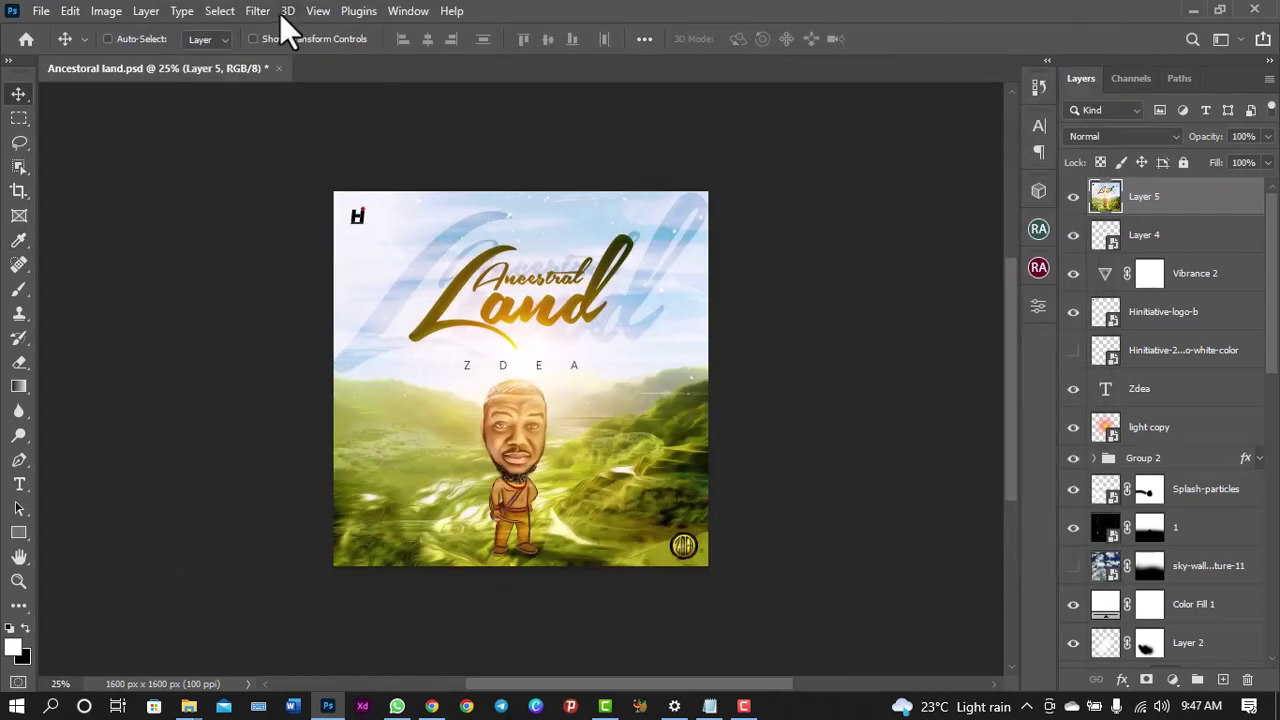
click(250, 12)
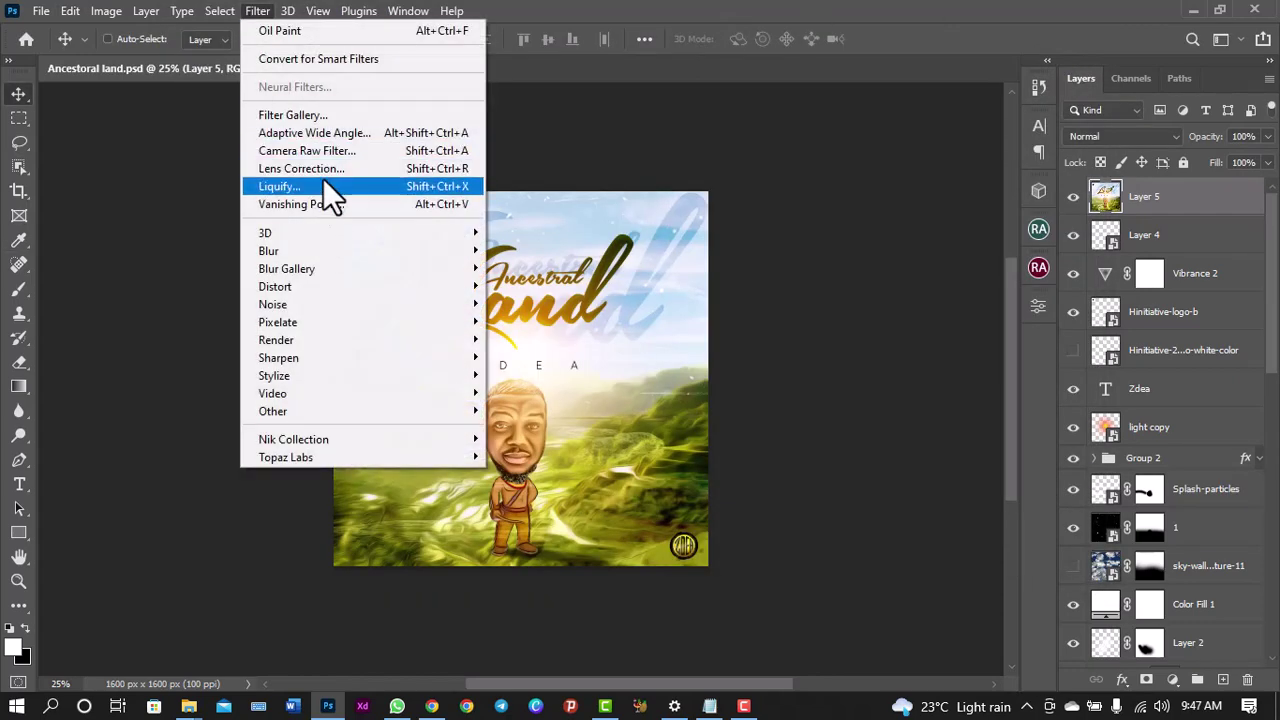
click(323, 182)
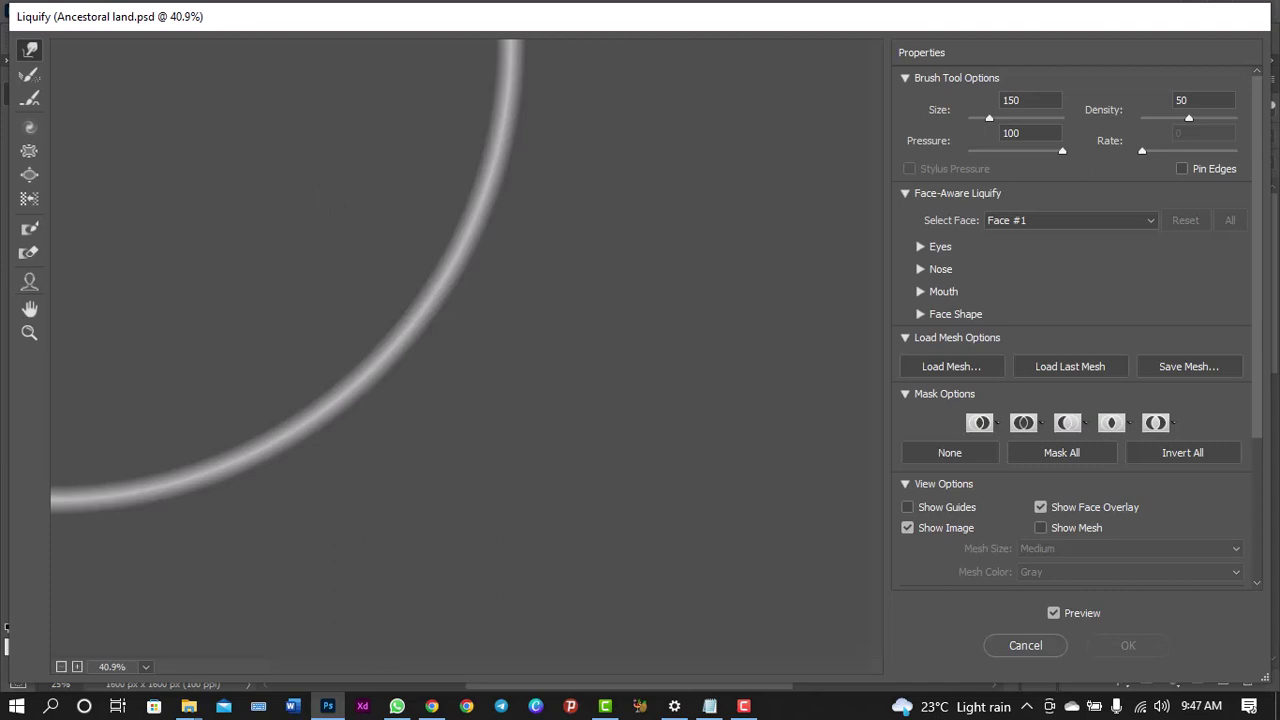
scroll(466, 355, down, 2)
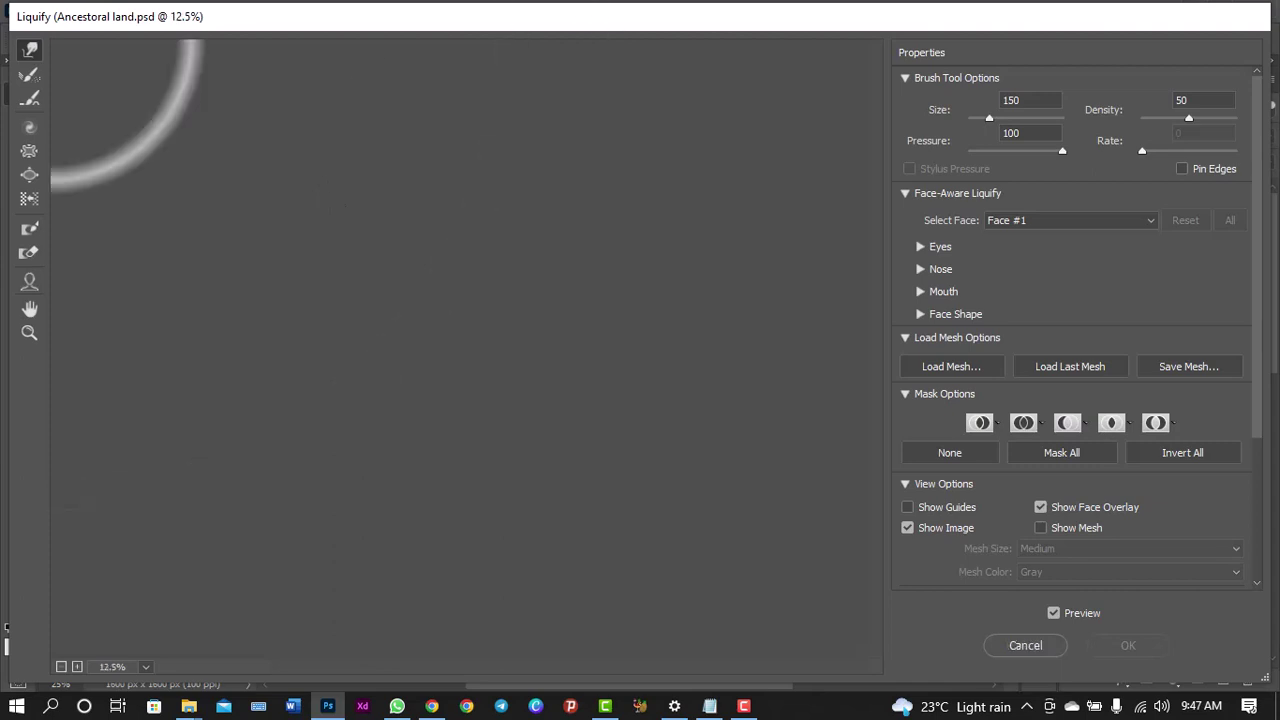
scroll(466, 355, up, 3)
scroll(466, 355, down, 1)
scroll(466, 355, down, 6)
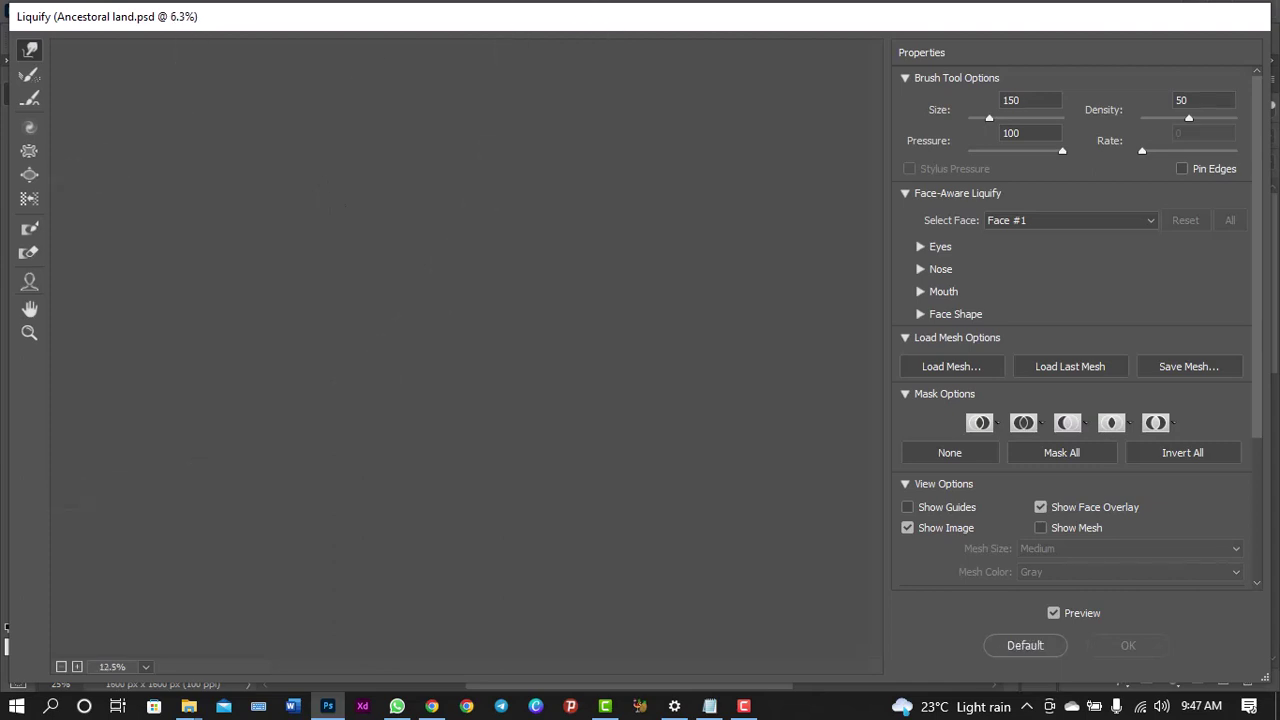
key(ctrl+0)
scroll(466, 355, down, 8)
scroll(466, 355, down, 1)
scroll(466, 355, down, 1)
scroll(466, 355, down, 1)
key(ctrl+0)
scroll(466, 355, down, 1)
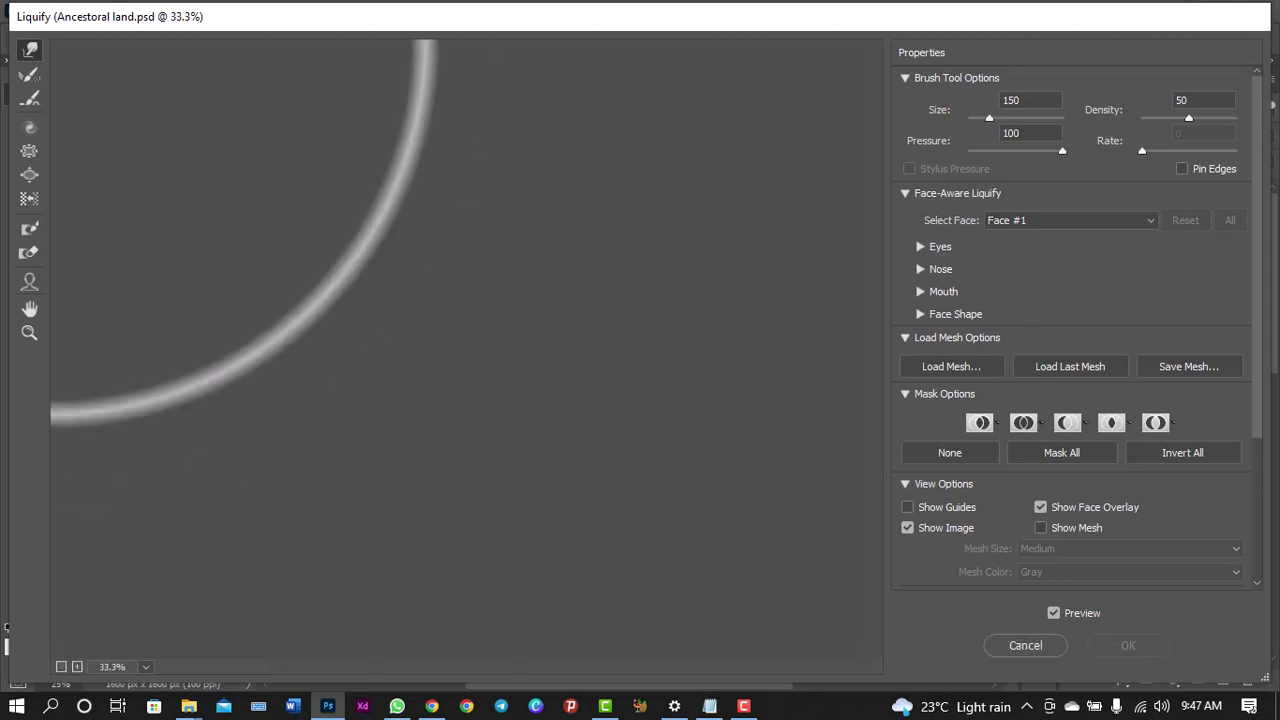
scroll(466, 355, down, 5)
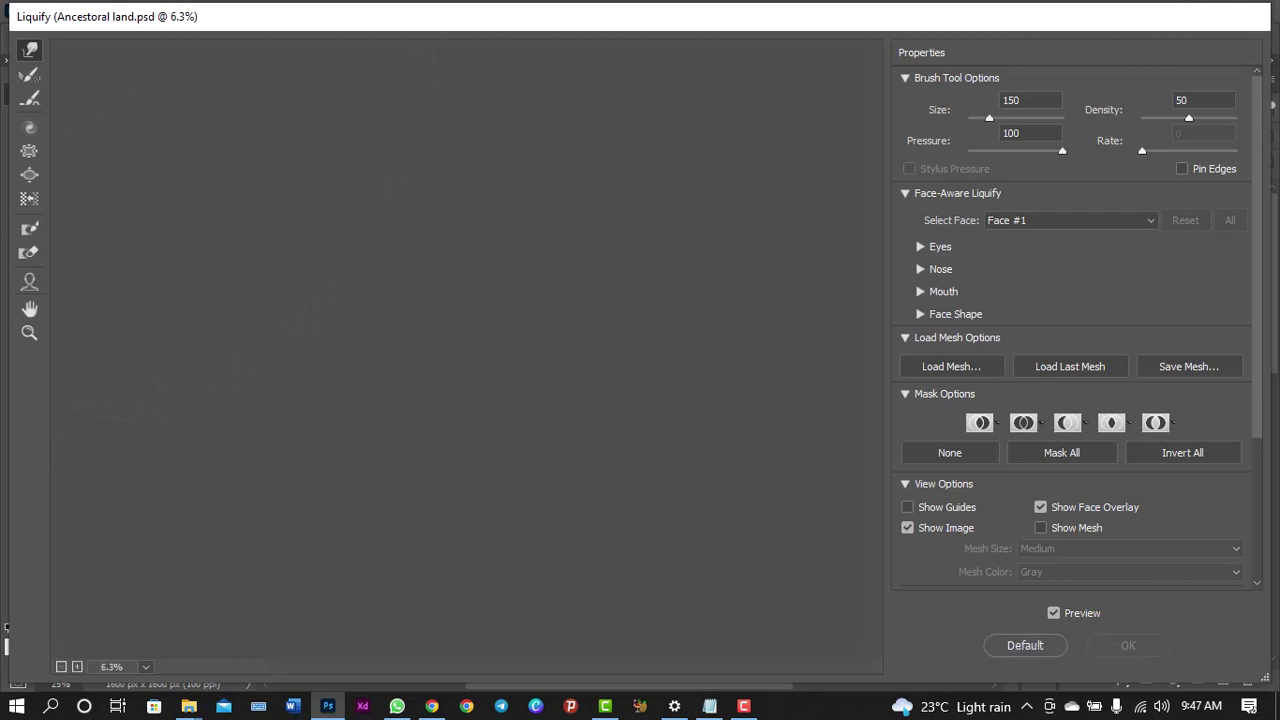
scroll(48, 40, down, 4)
scroll(238, 201, up, 4)
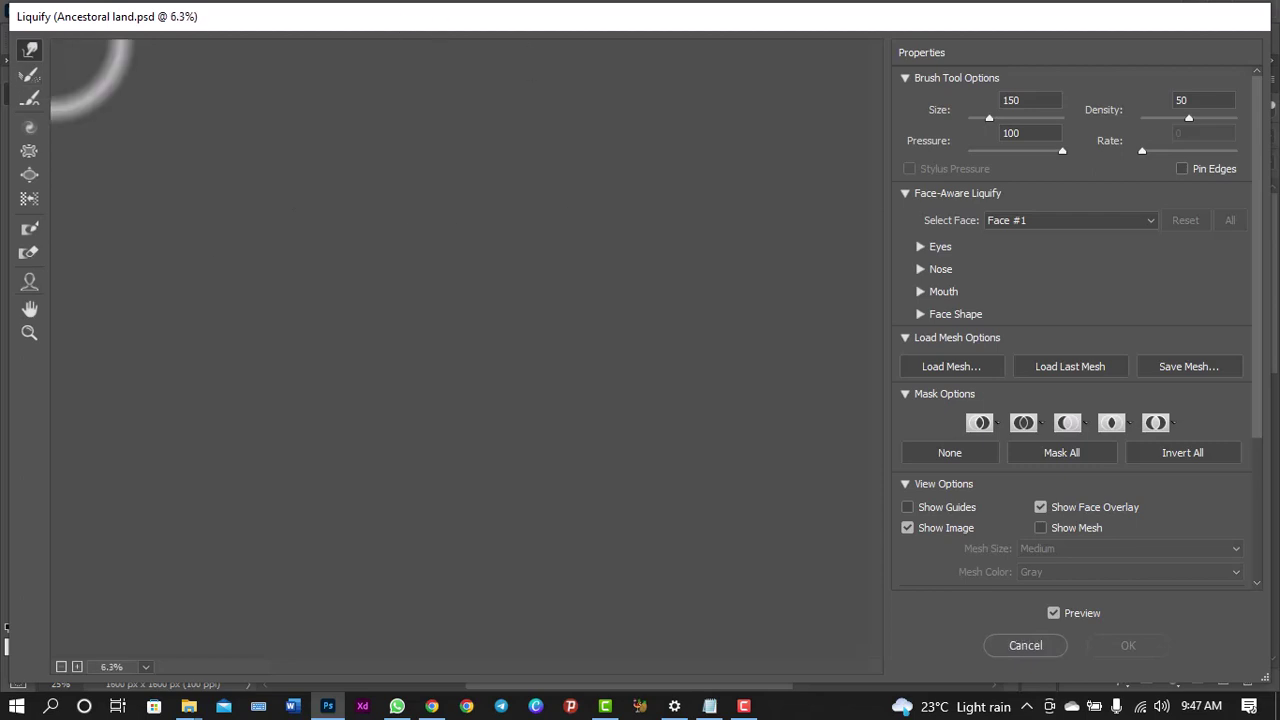
scroll(48, 40, up, 1)
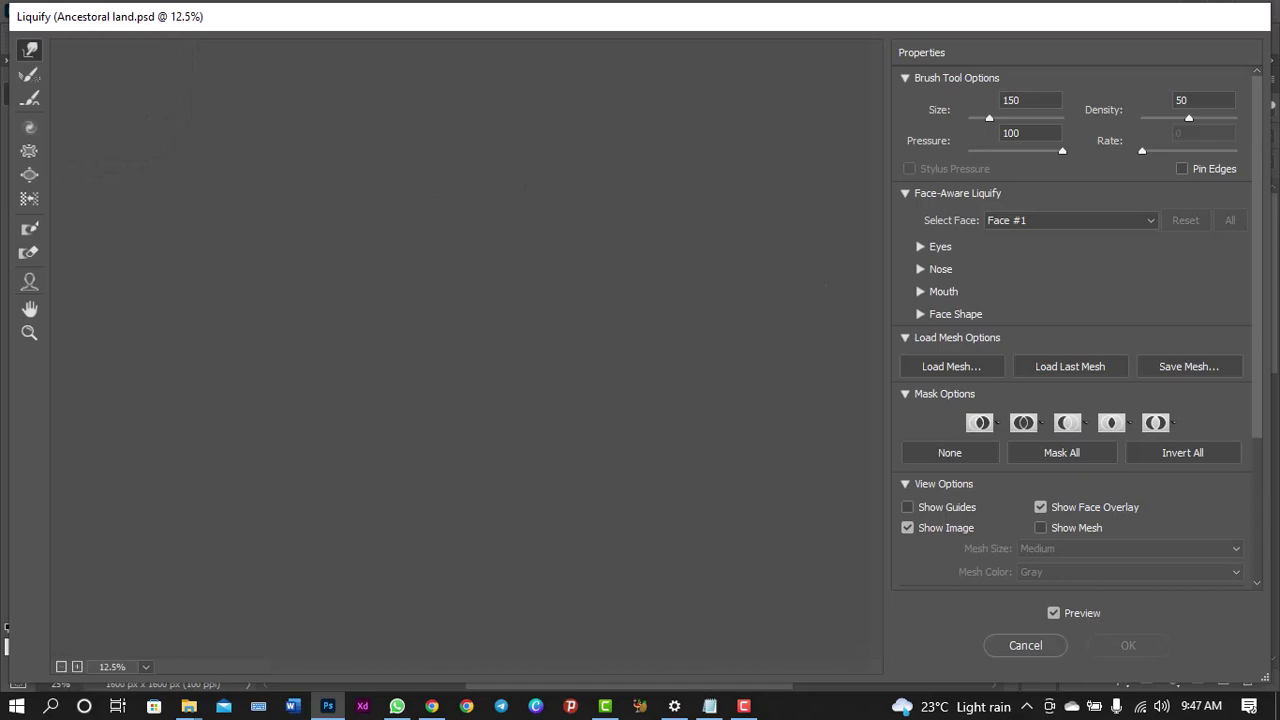
key(Escape)
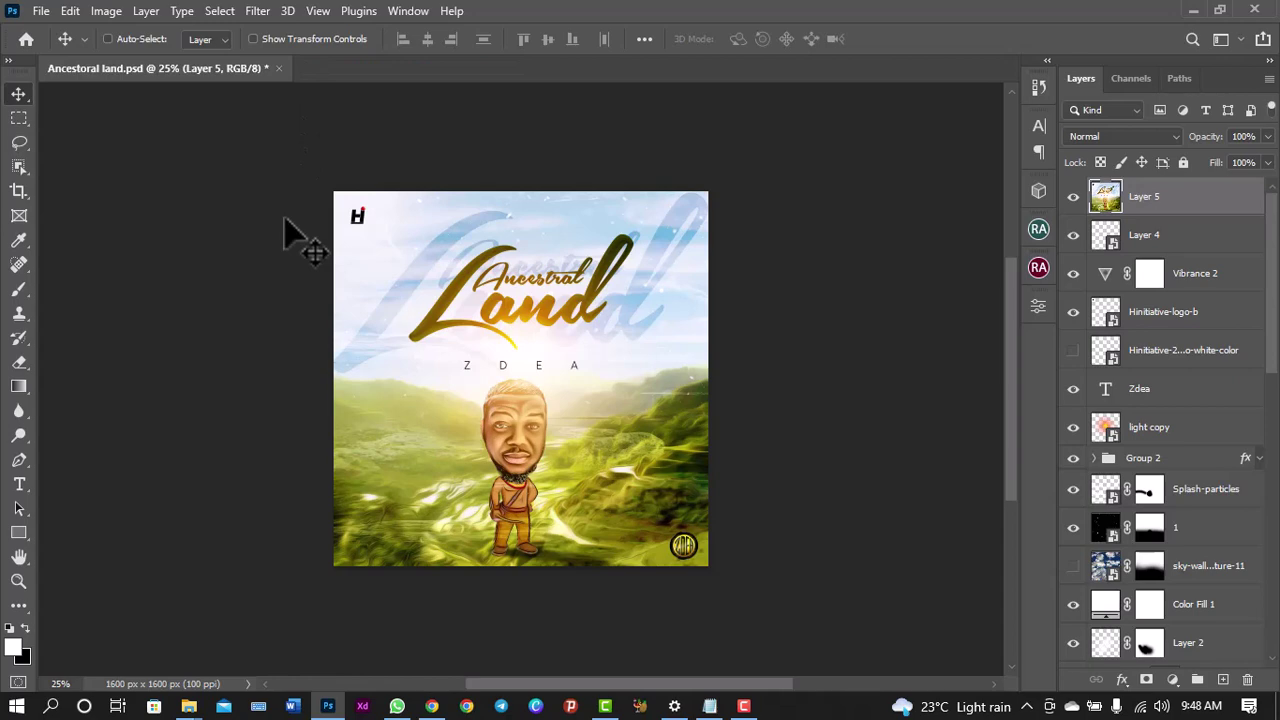
- Check the Filter menu, then untick Use Graphics Processor in Performance preferences again
click(252, 11)
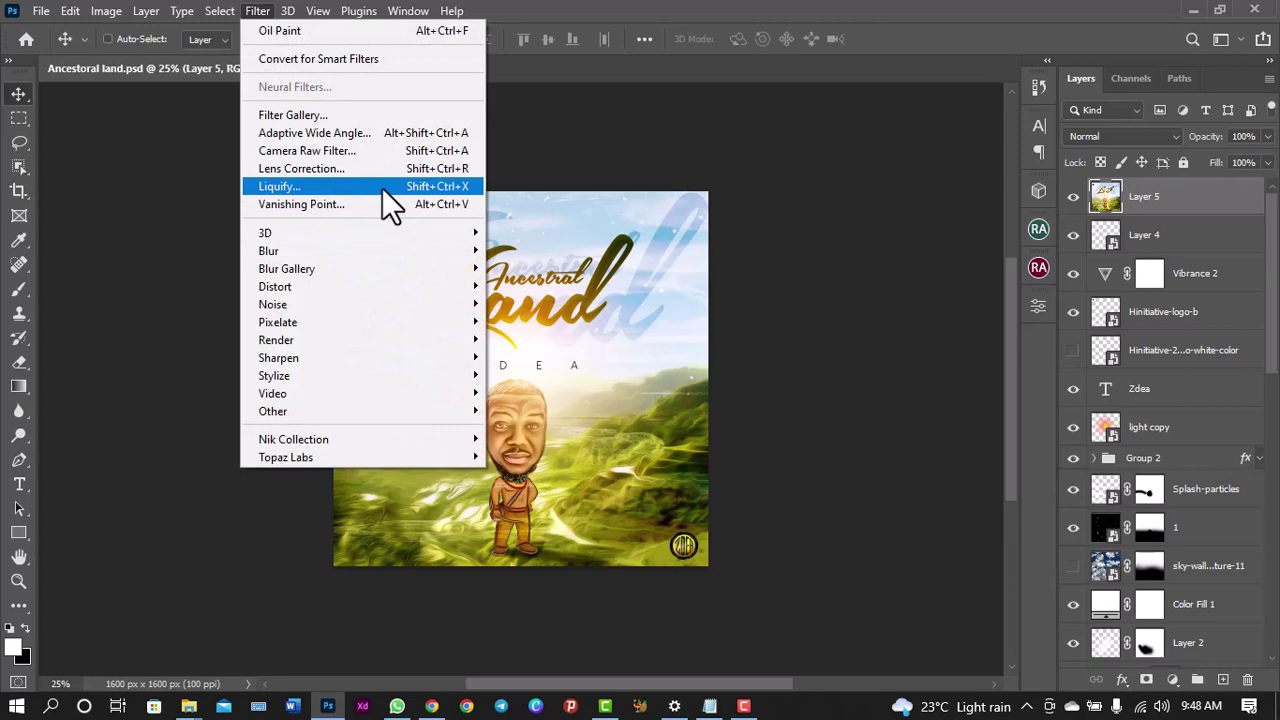
click(80, 10)
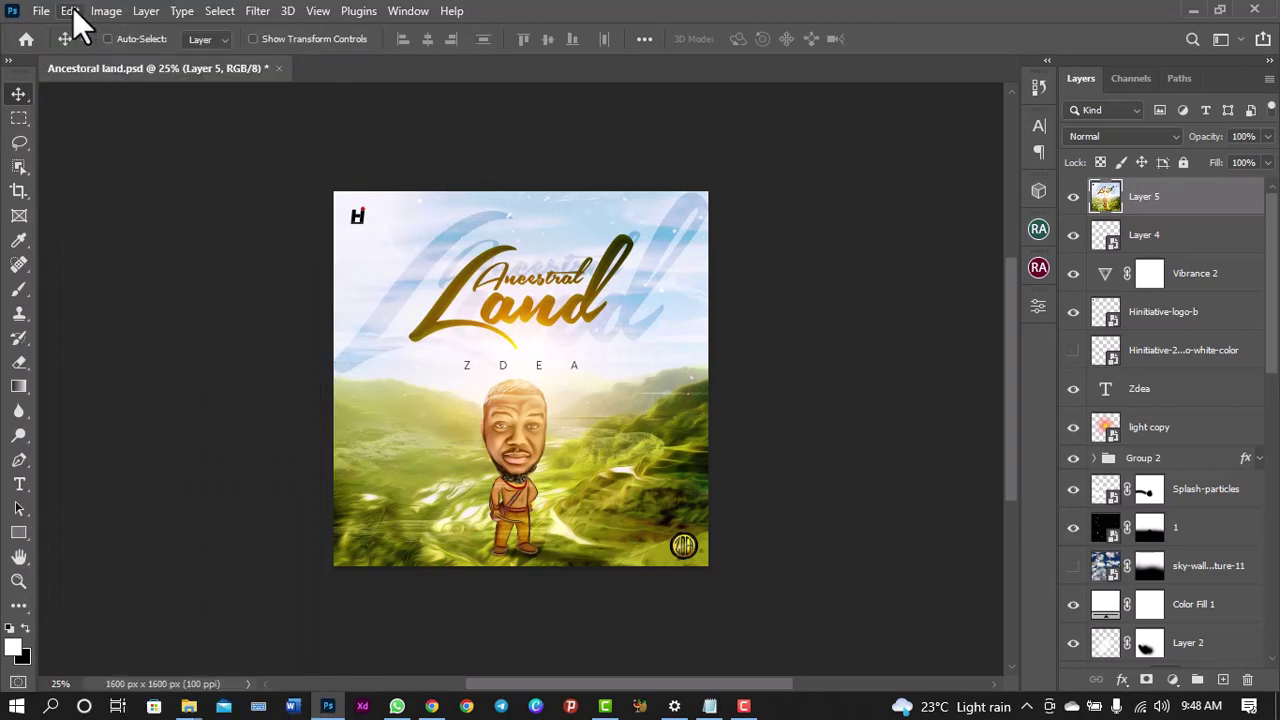
click(73, 10)
mouse_move(212, 684)
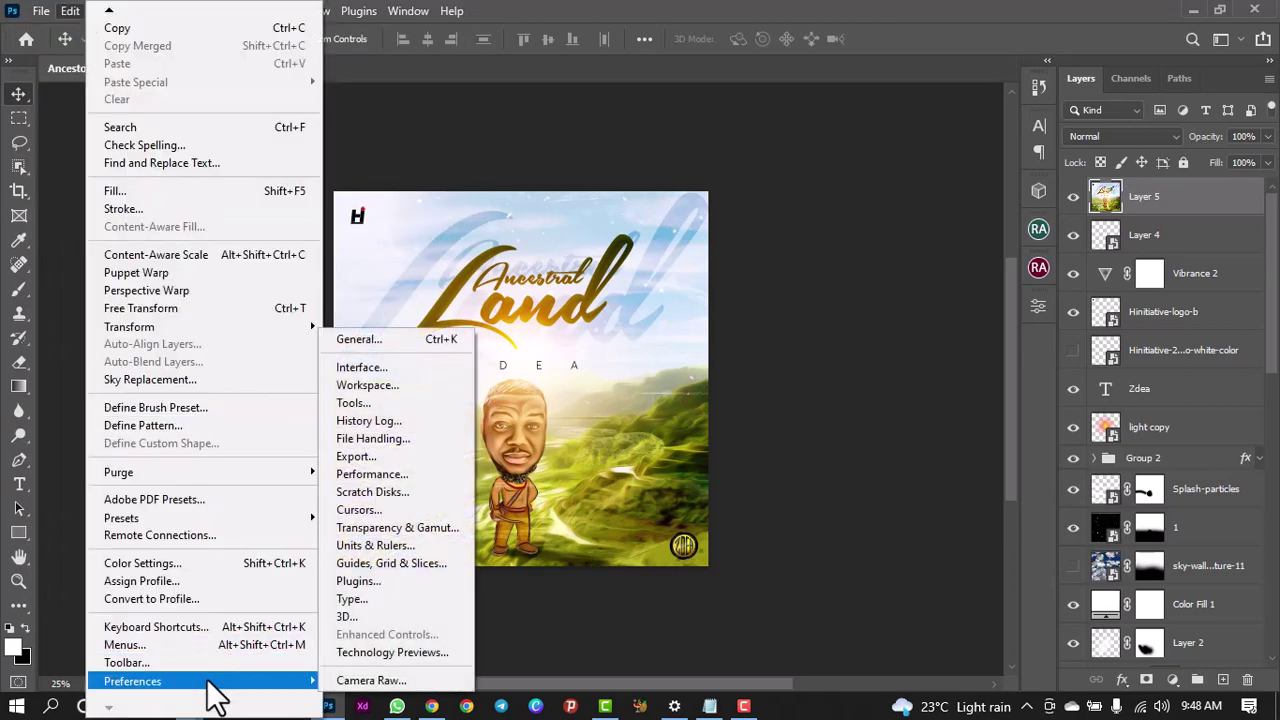
click(434, 466)
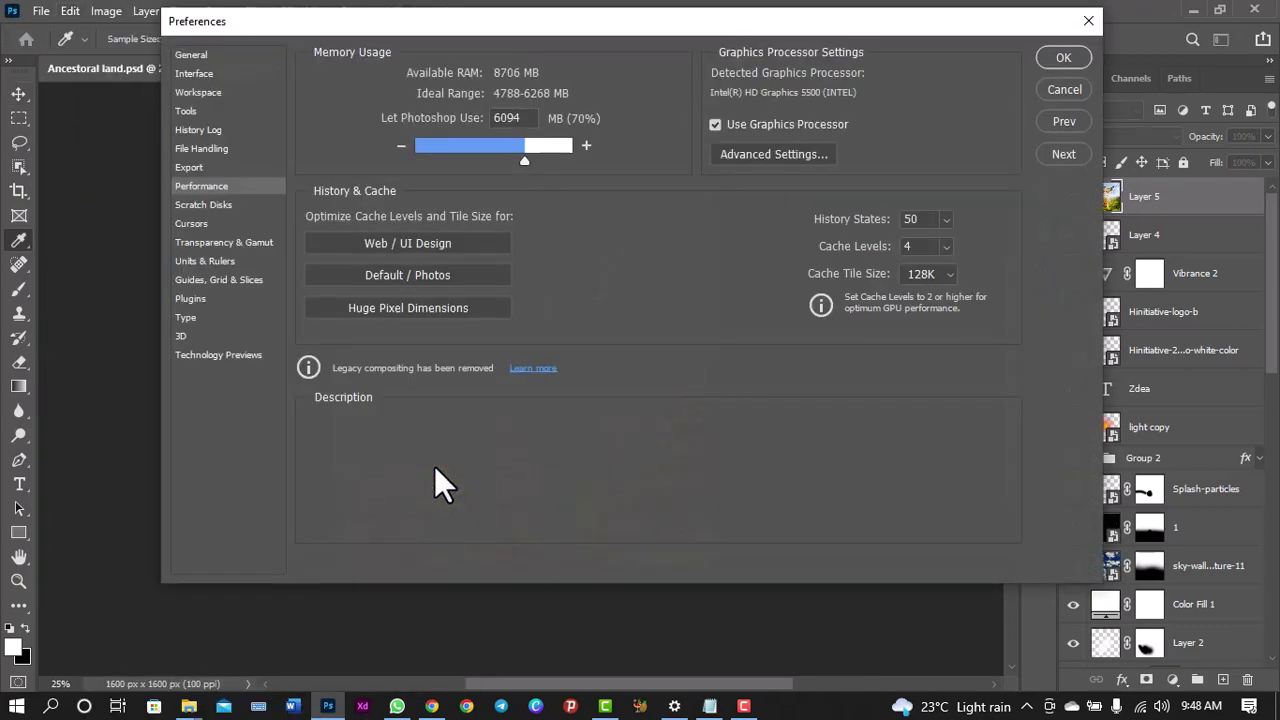
click(716, 125)
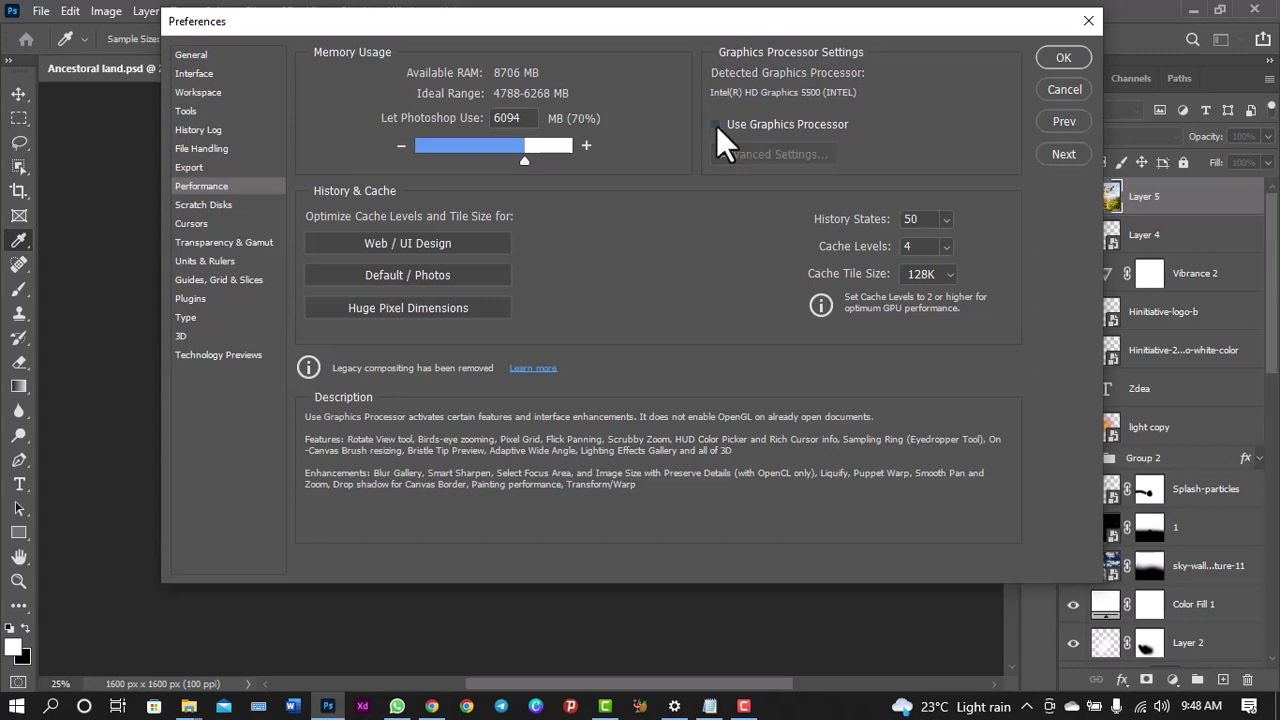
- Close Preferences, test Liquify by smearing the figure's head and Ancestral Land title, then discard
click(1062, 57)
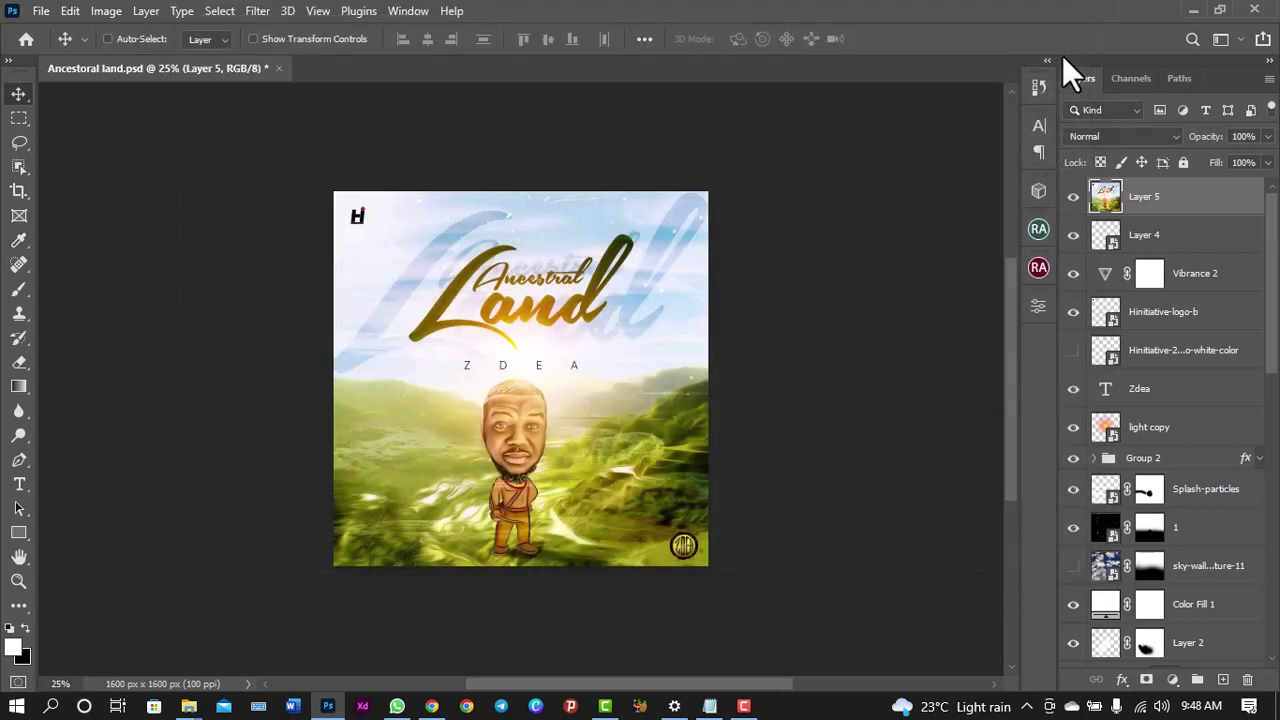
click(261, 14)
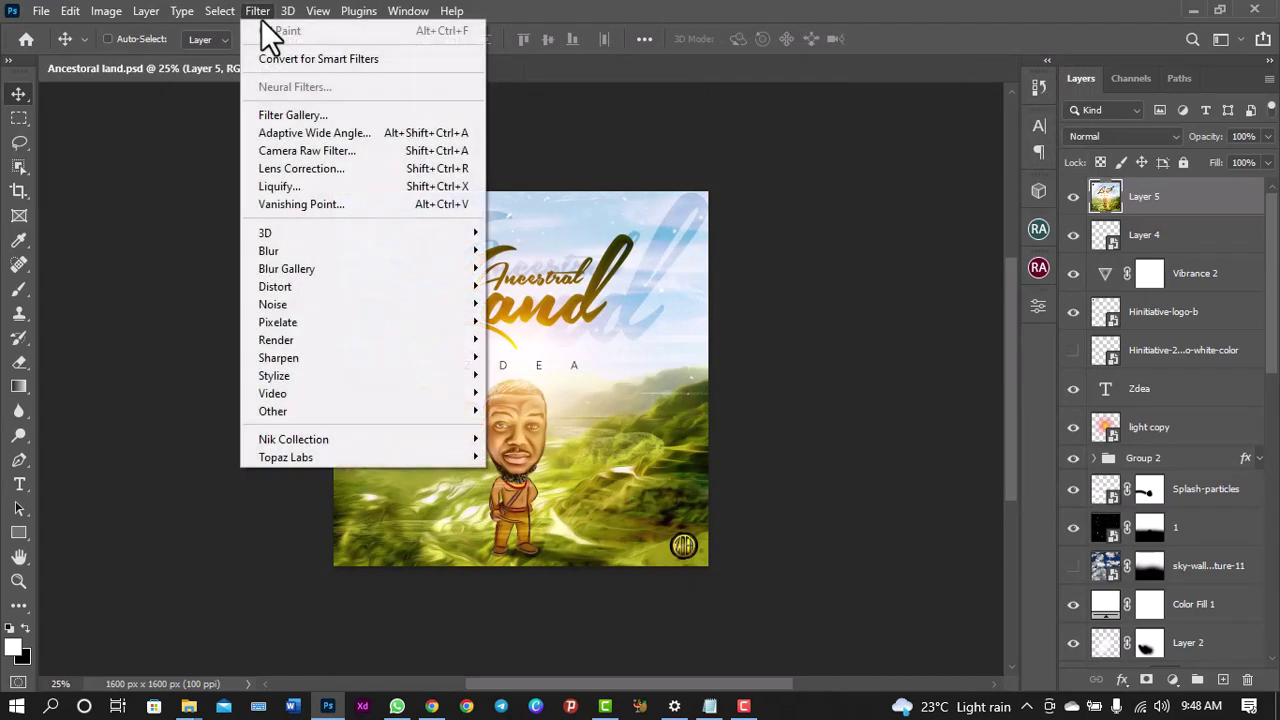
click(306, 187)
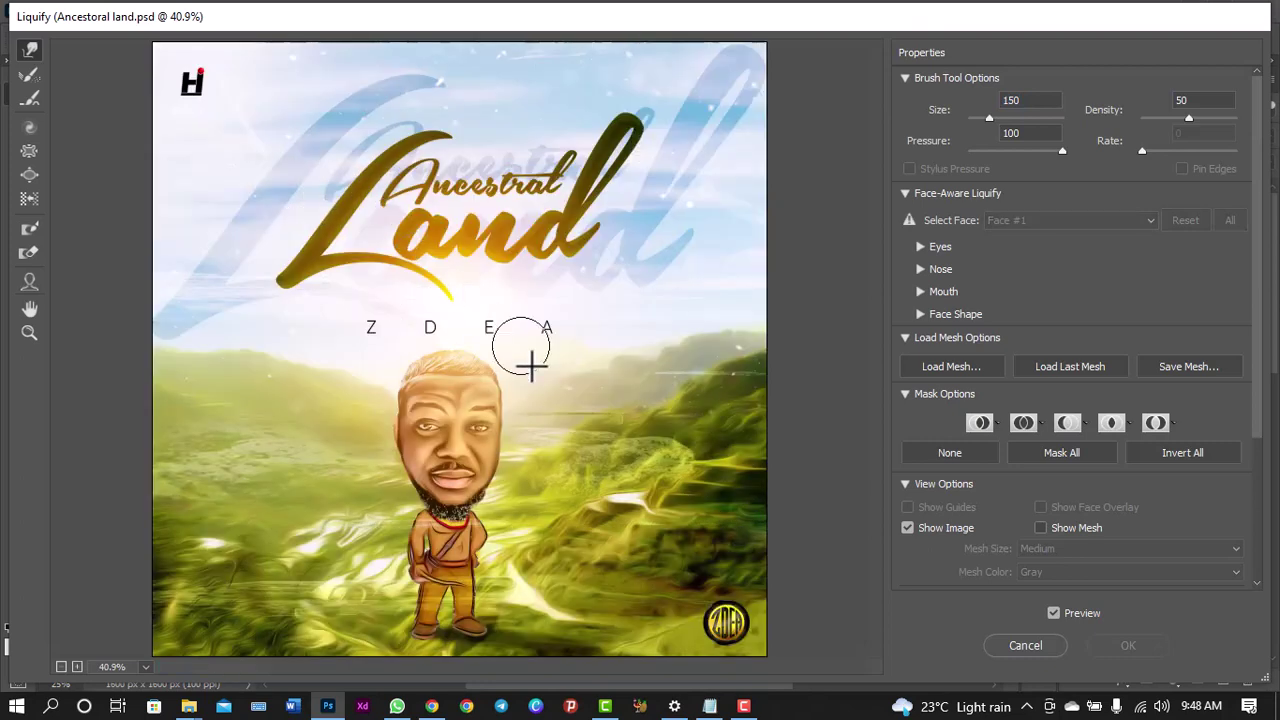
mouse_move(513, 405)
mouse_down()
mouse_move(358, 505)
mouse_move(398, 437)
mouse_move(488, 398)
mouse_move(503, 320)
mouse_up()
mouse_move(478, 220)
mouse_down()
mouse_move(503, 294)
mouse_move(413, 234)
mouse_move(446, 266)
mouse_up()
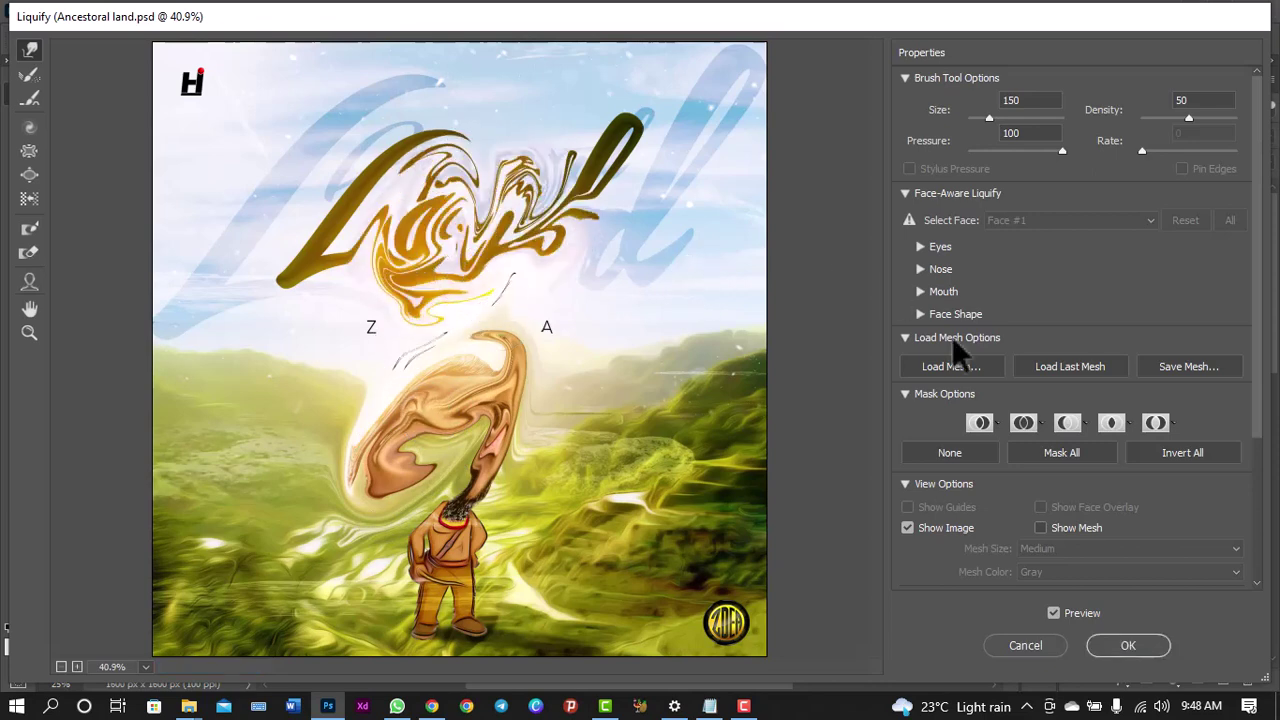
click(1030, 648)
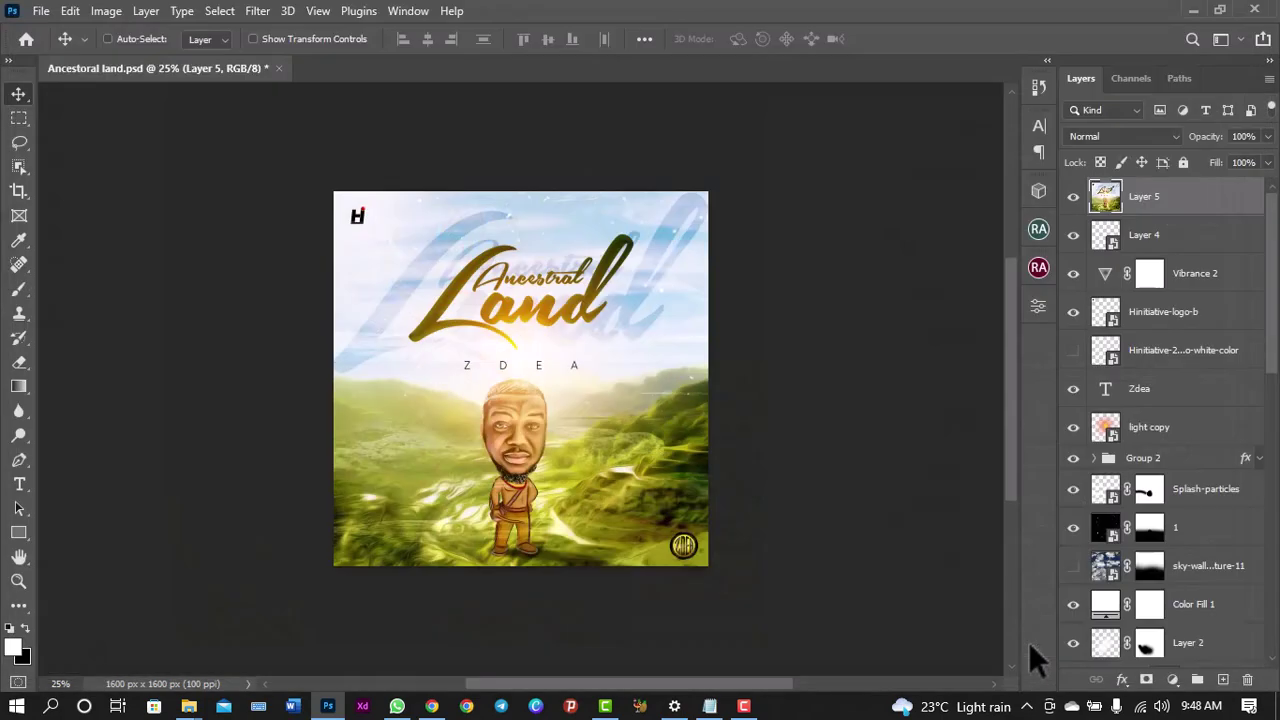
click(257, 11)
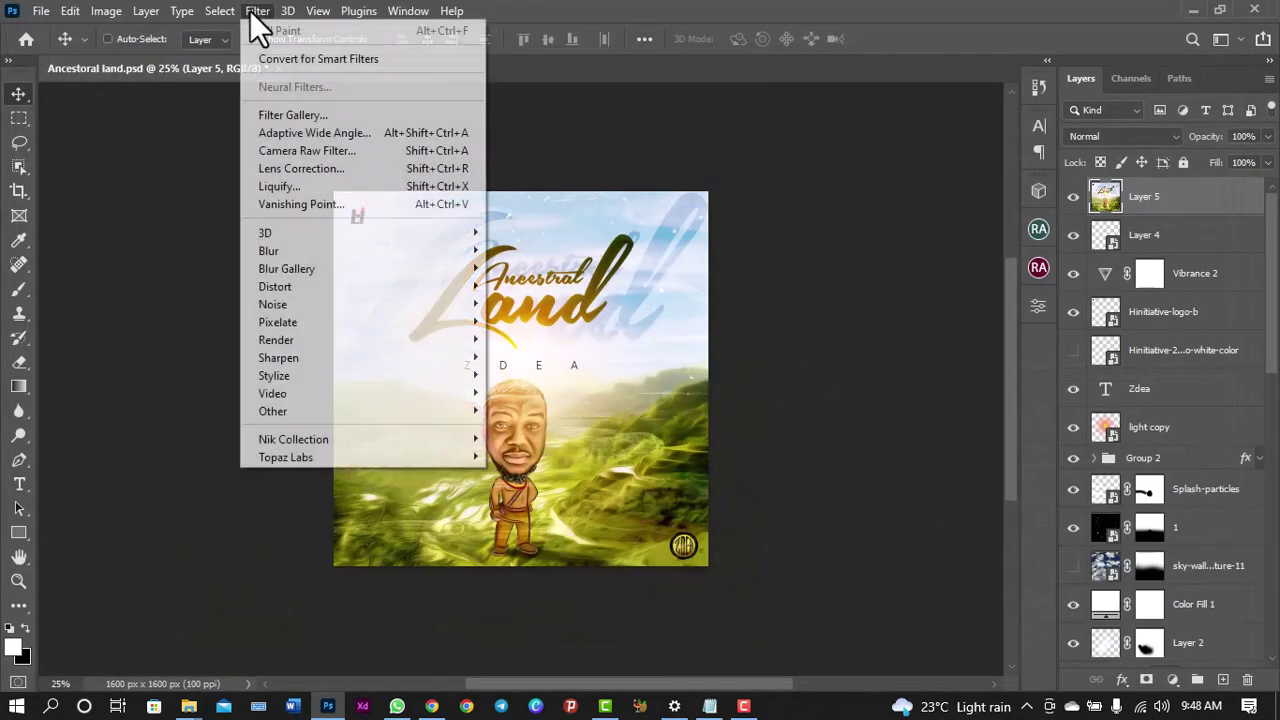
mouse_move(295, 381)
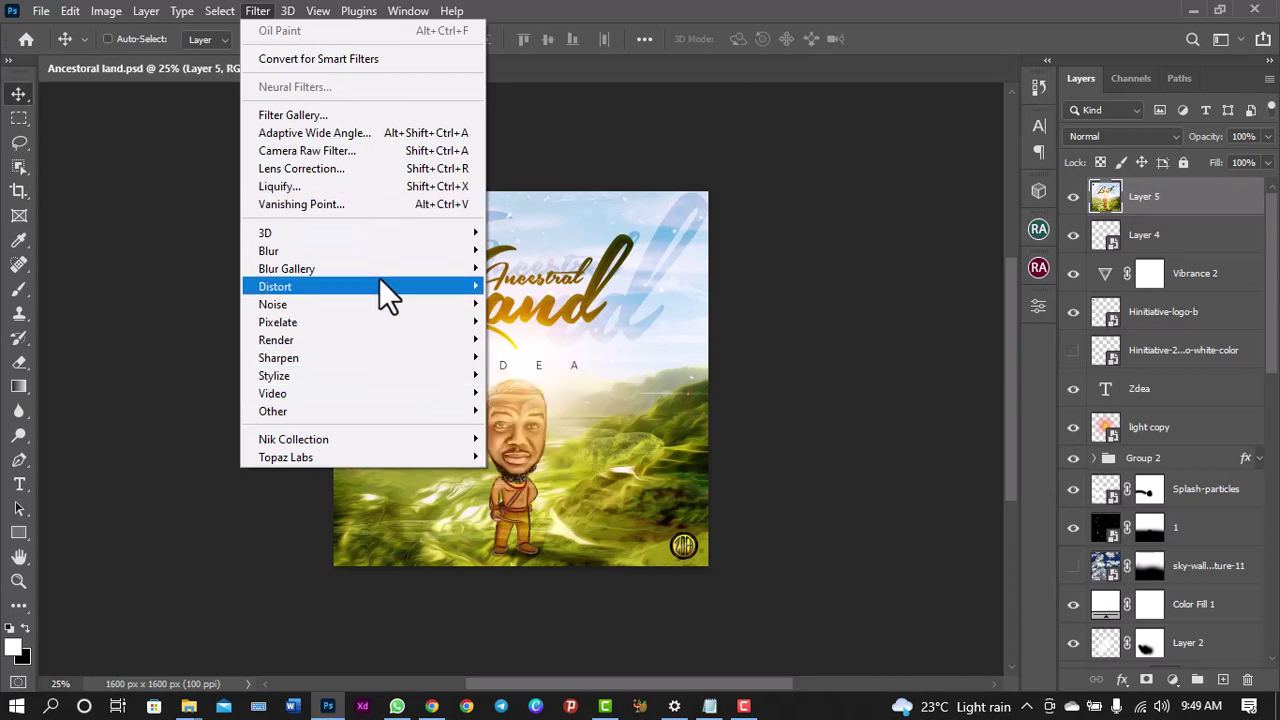
click(906, 3)
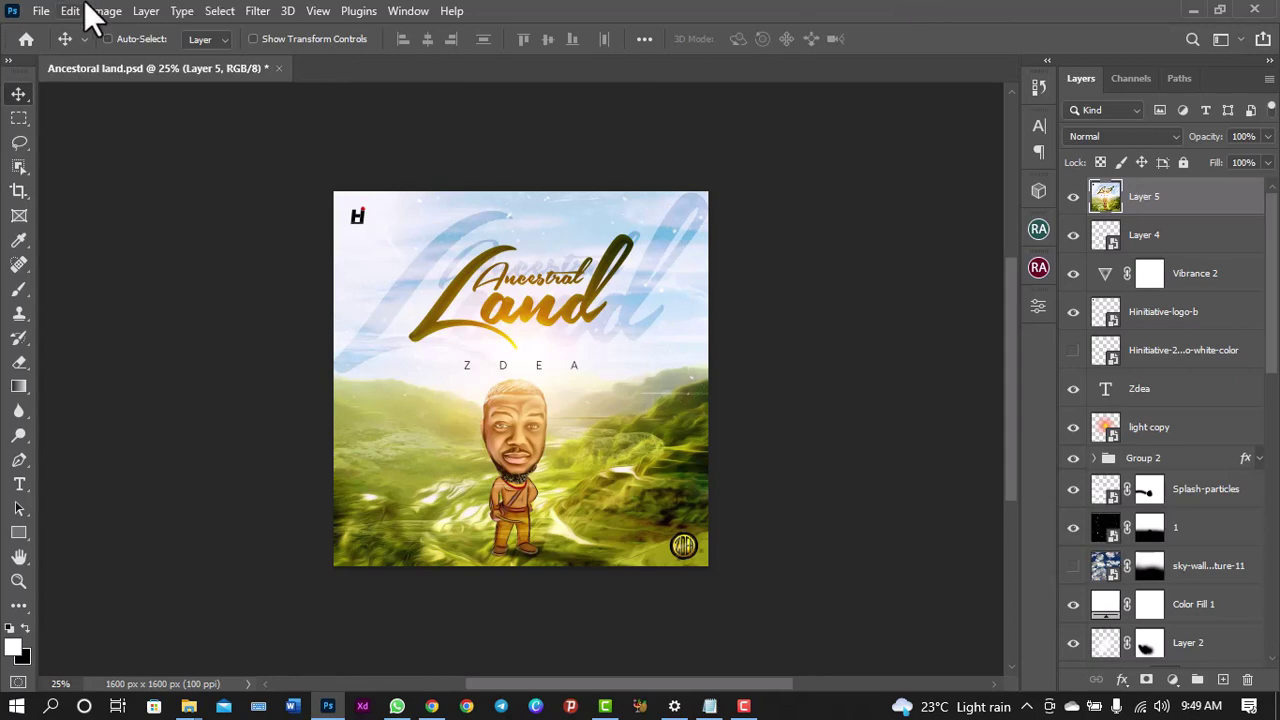
click(48, 10)
- Dismiss the open command list without choosing anything
click(664, 2)
- Tick Use Graphics Processor in Performance preferences, confirm Advanced Settings, and close Preferences with OK
click(60, 12)
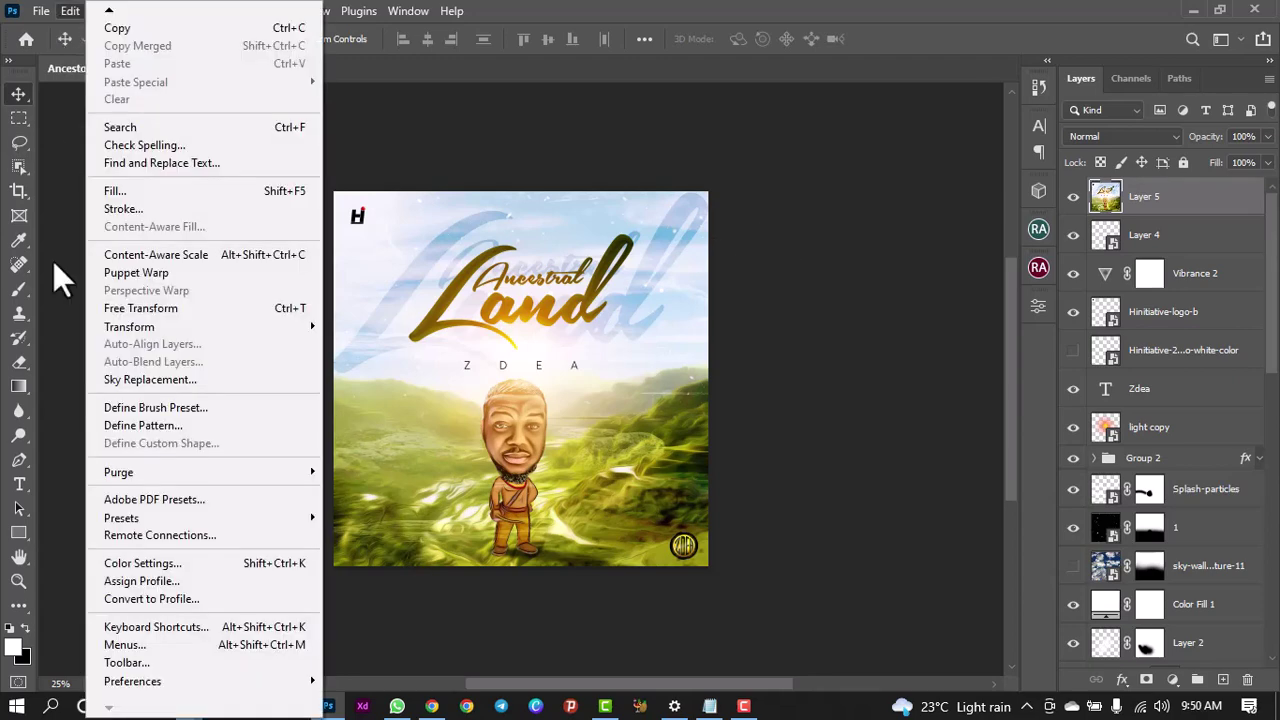
mouse_move(175, 683)
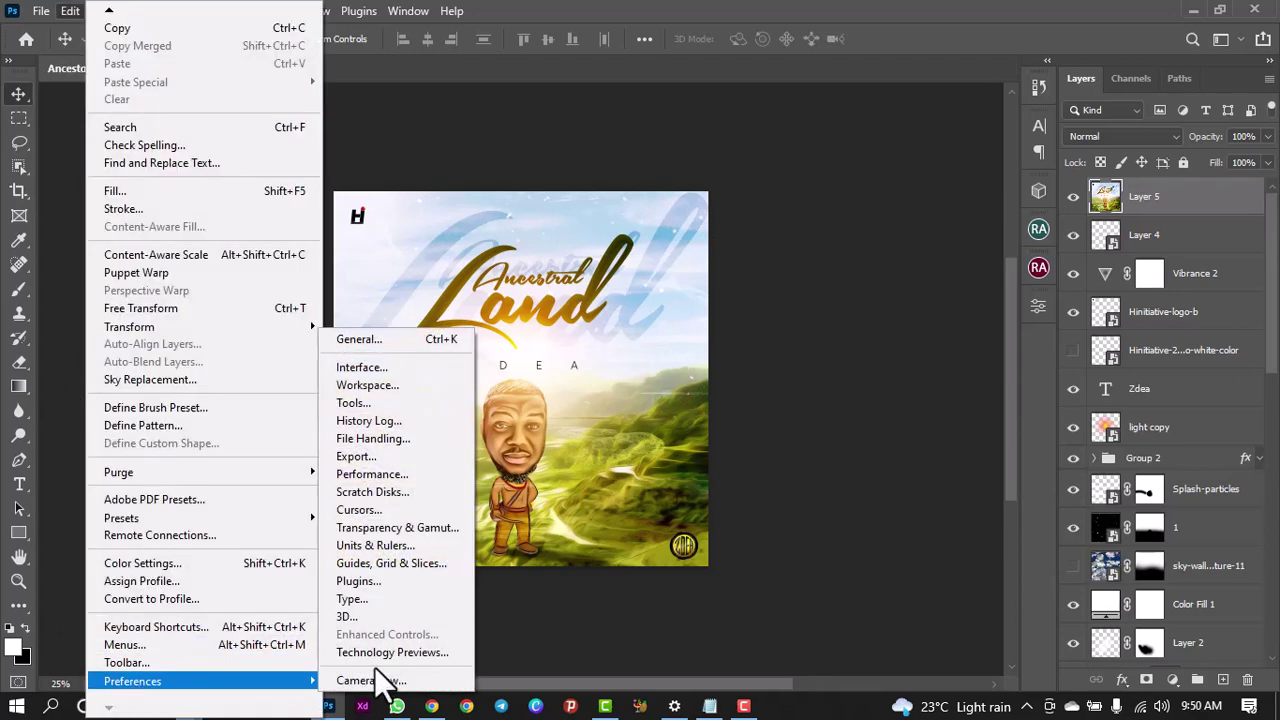
click(399, 478)
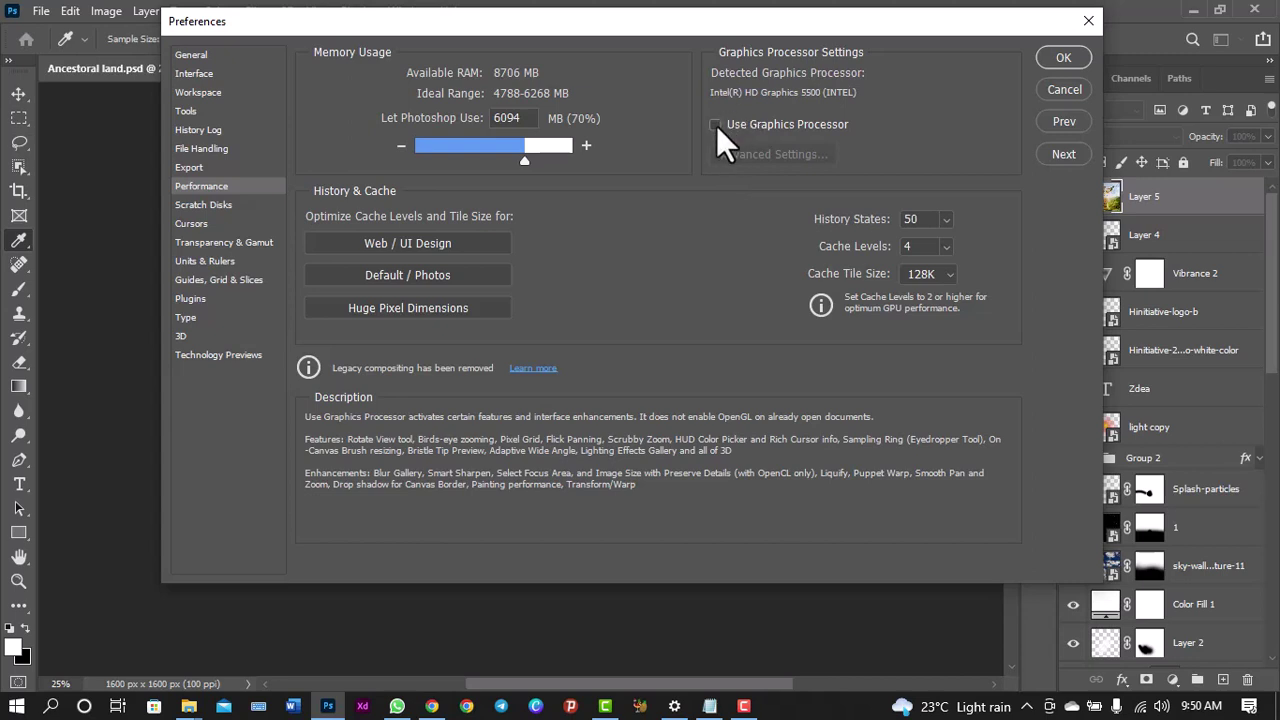
click(716, 124)
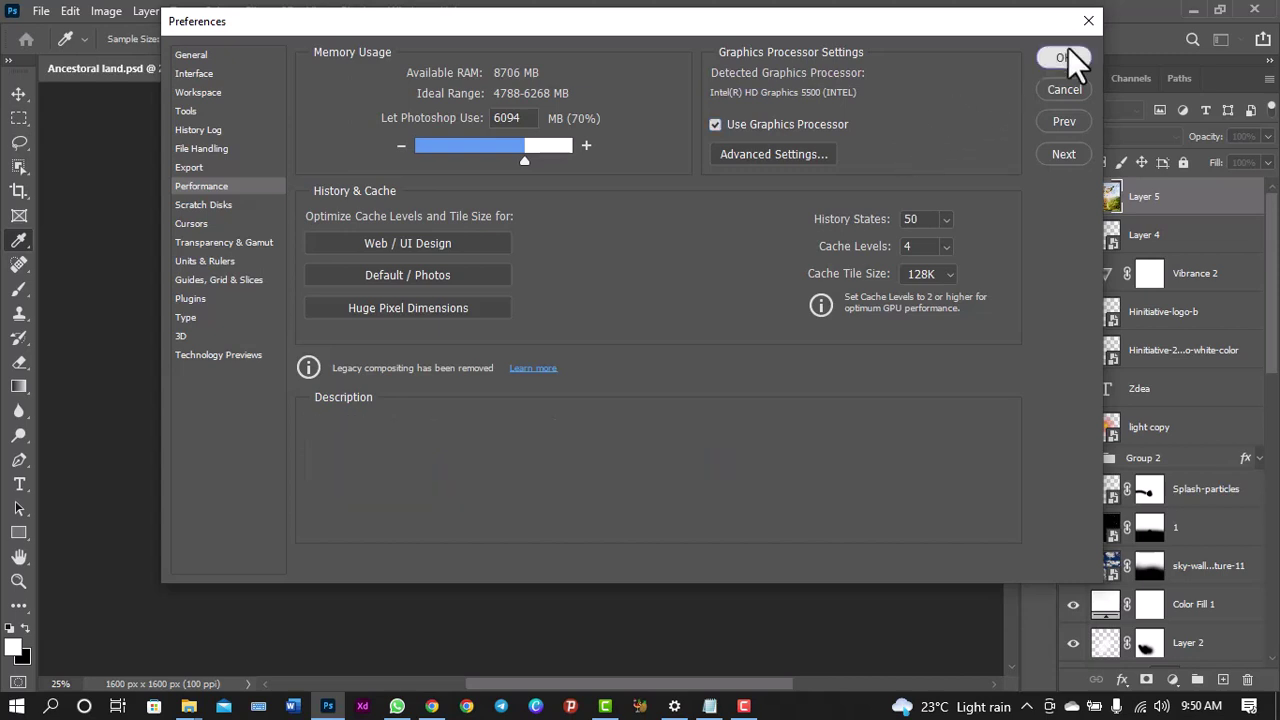
click(738, 155)
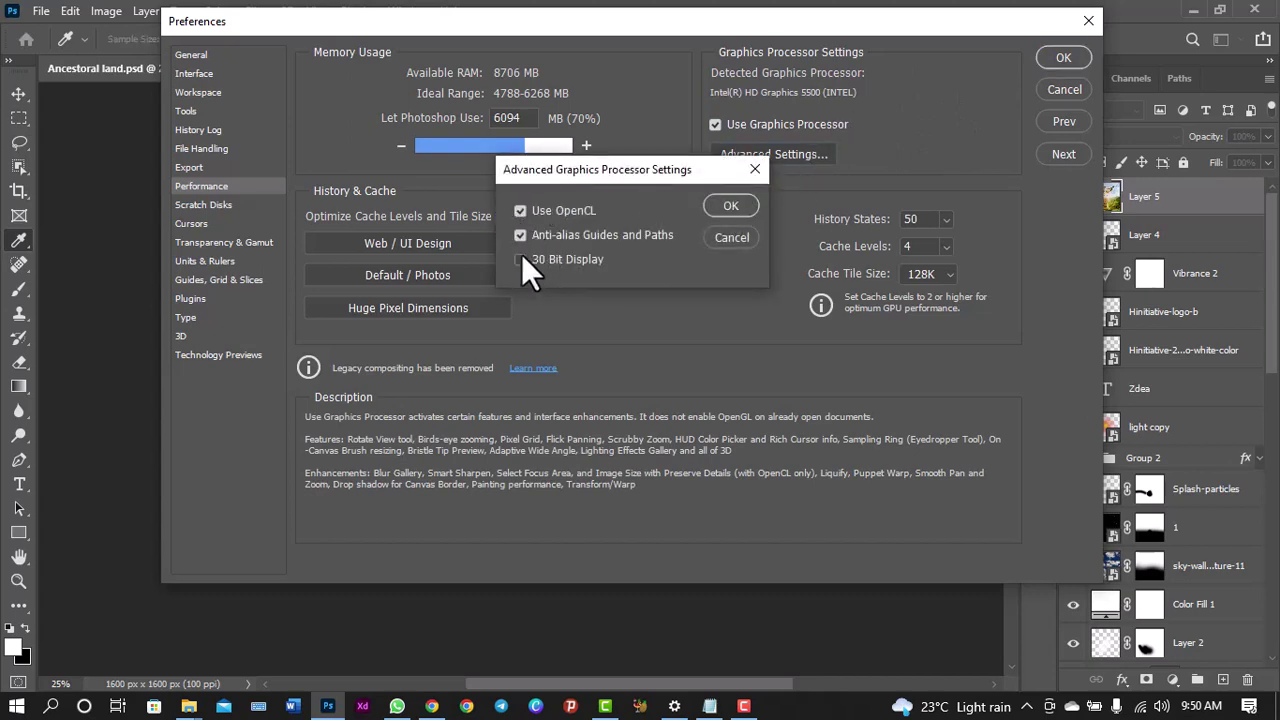
click(731, 205)
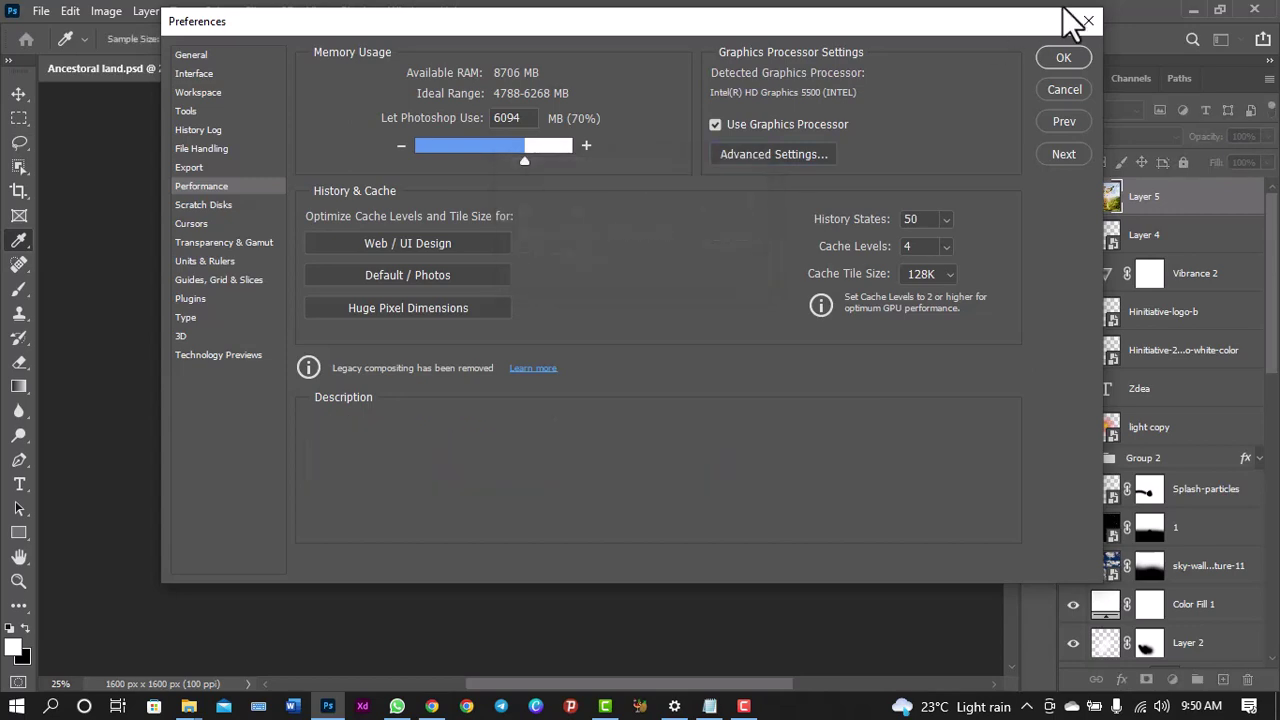
click(1062, 57)
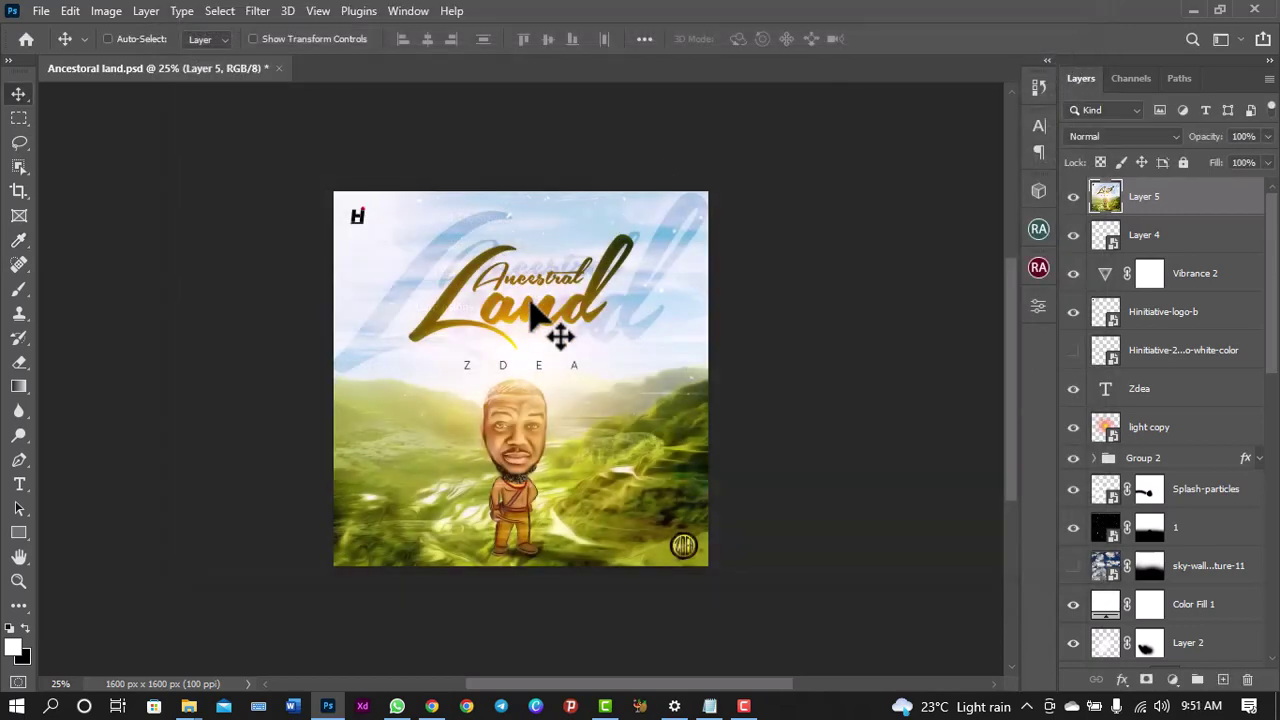
click(262, 11)
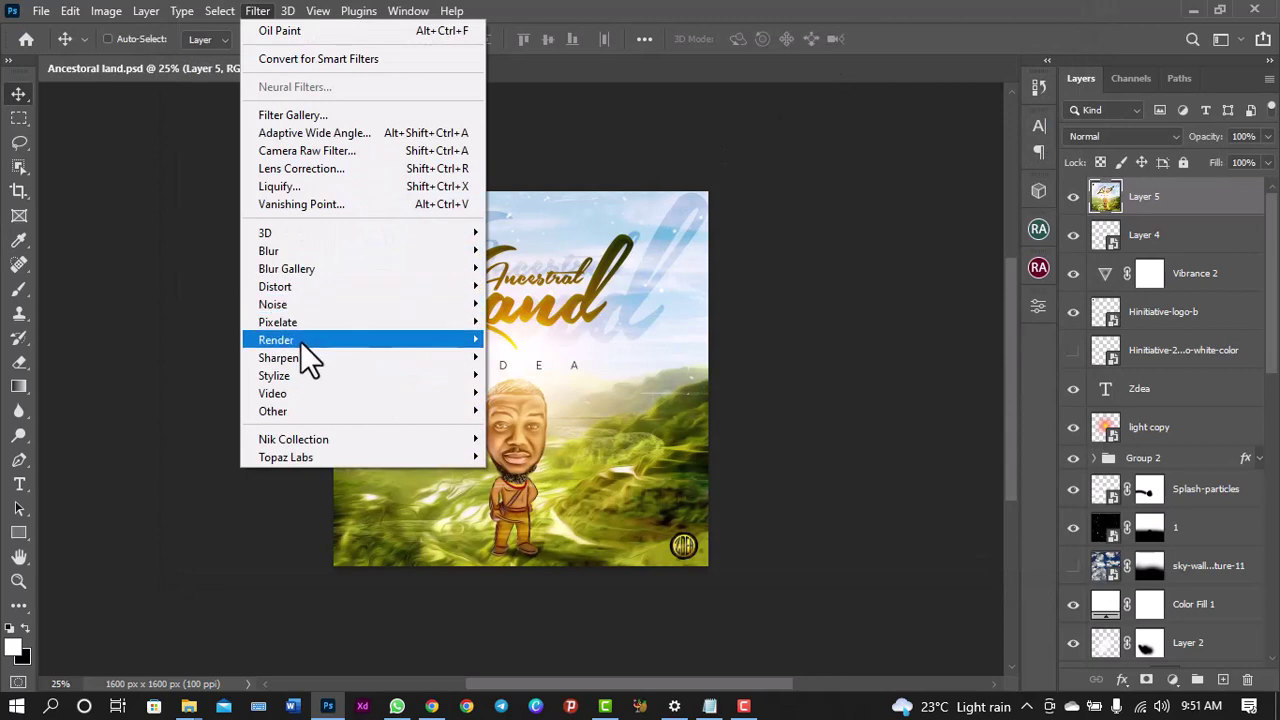
mouse_move(309, 374)
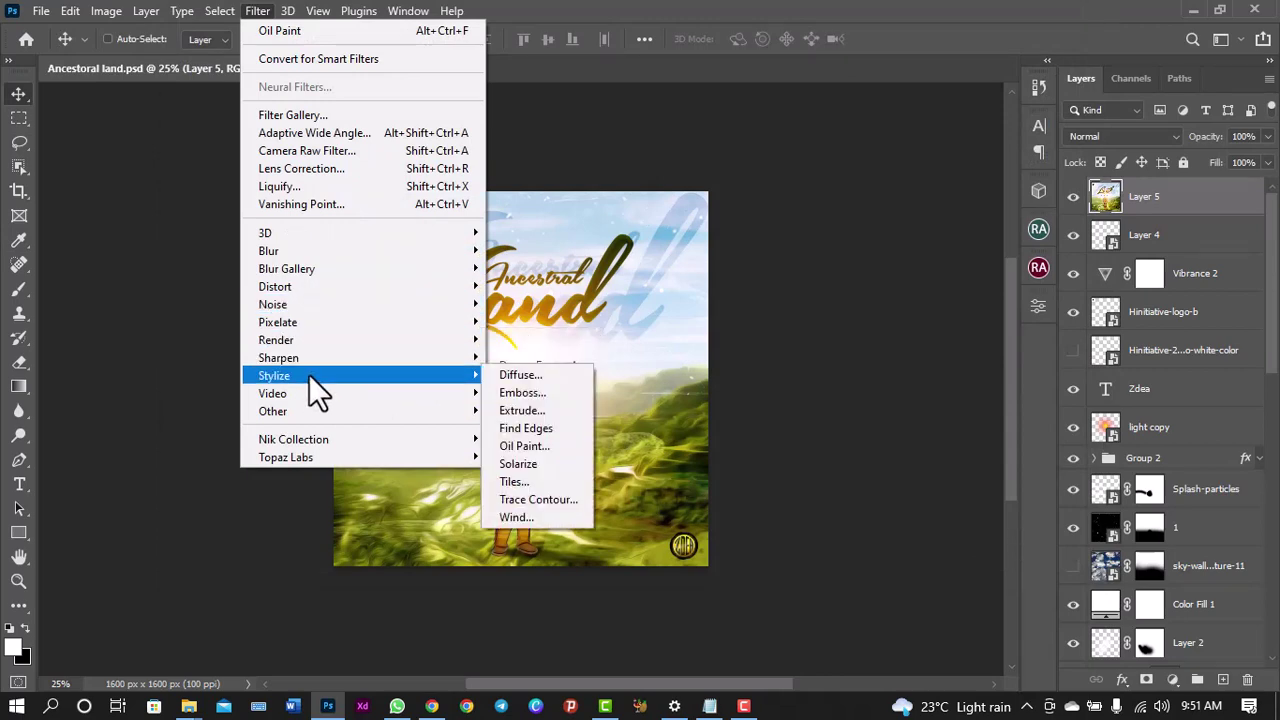
click(533, 445)
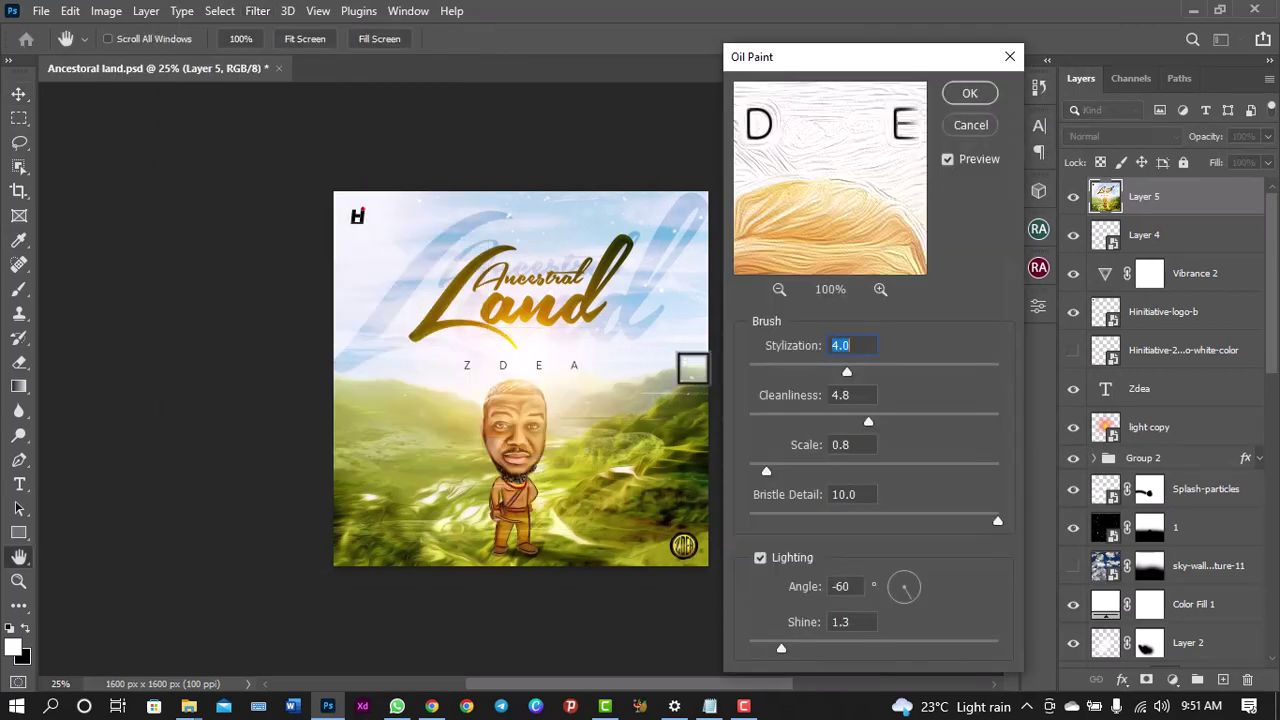
drag(781, 268, 943, 43)
mouse_move(794, 91)
mouse_down()
mouse_move(851, 177)
mouse_move(917, 125)
mouse_move(908, 114)
mouse_up()
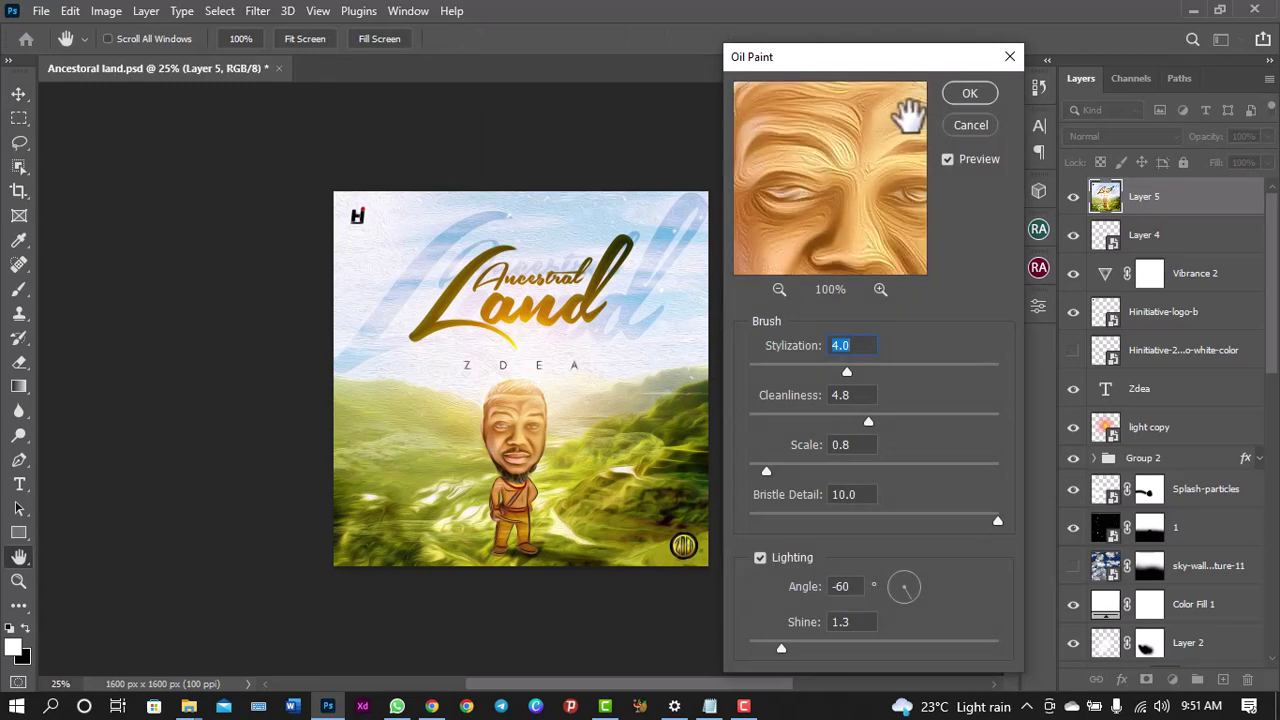
click(969, 124)
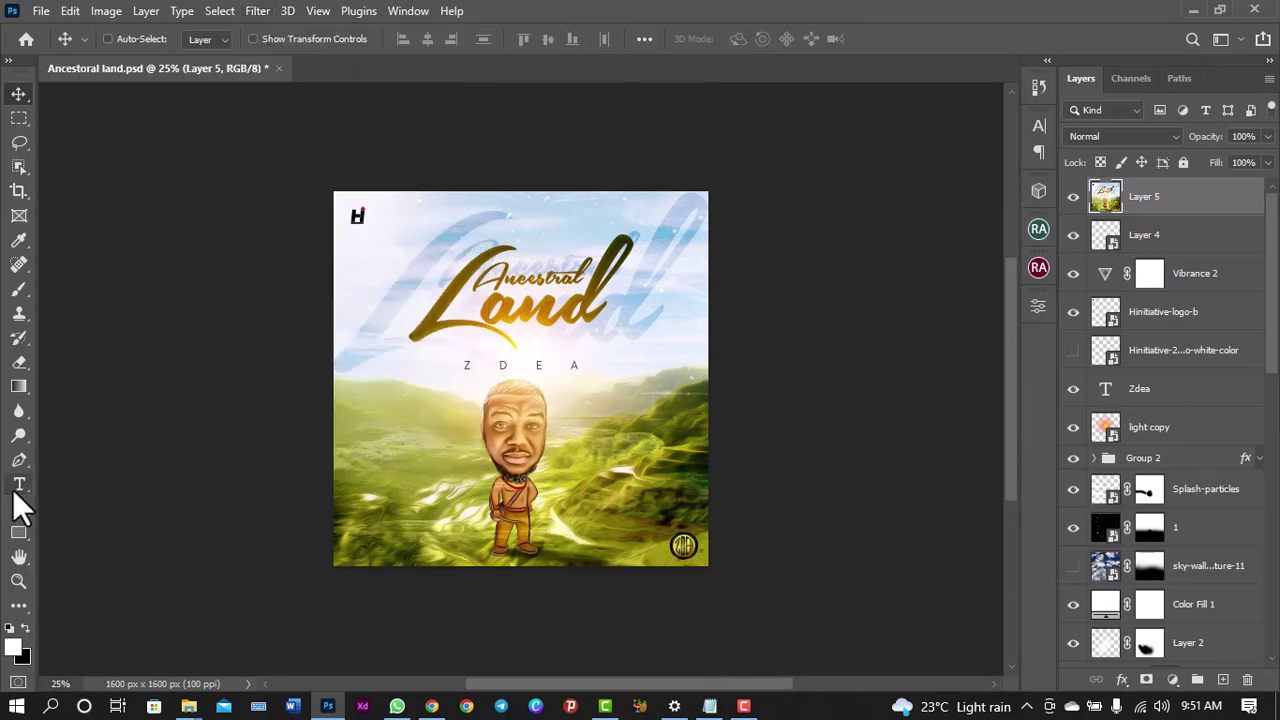
- Select the Horizontal Type Tool, then make Layer 5 the active layer
click(15, 487)
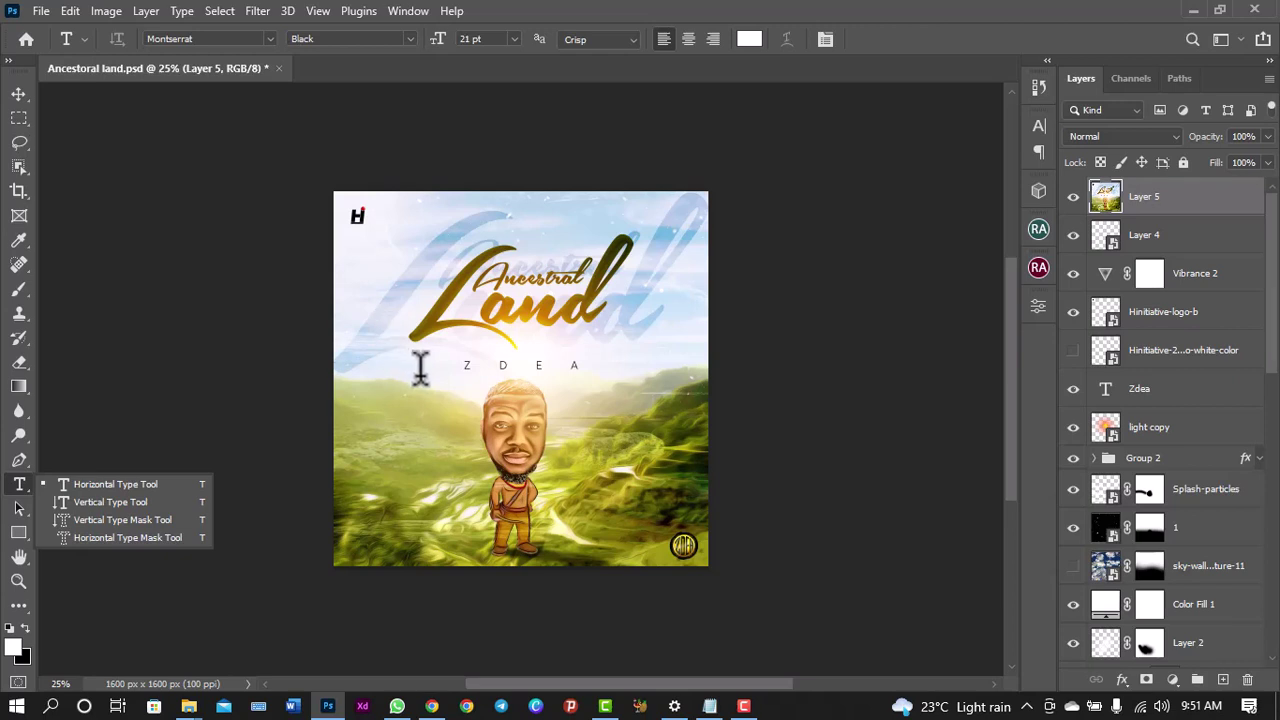
click(1140, 400)
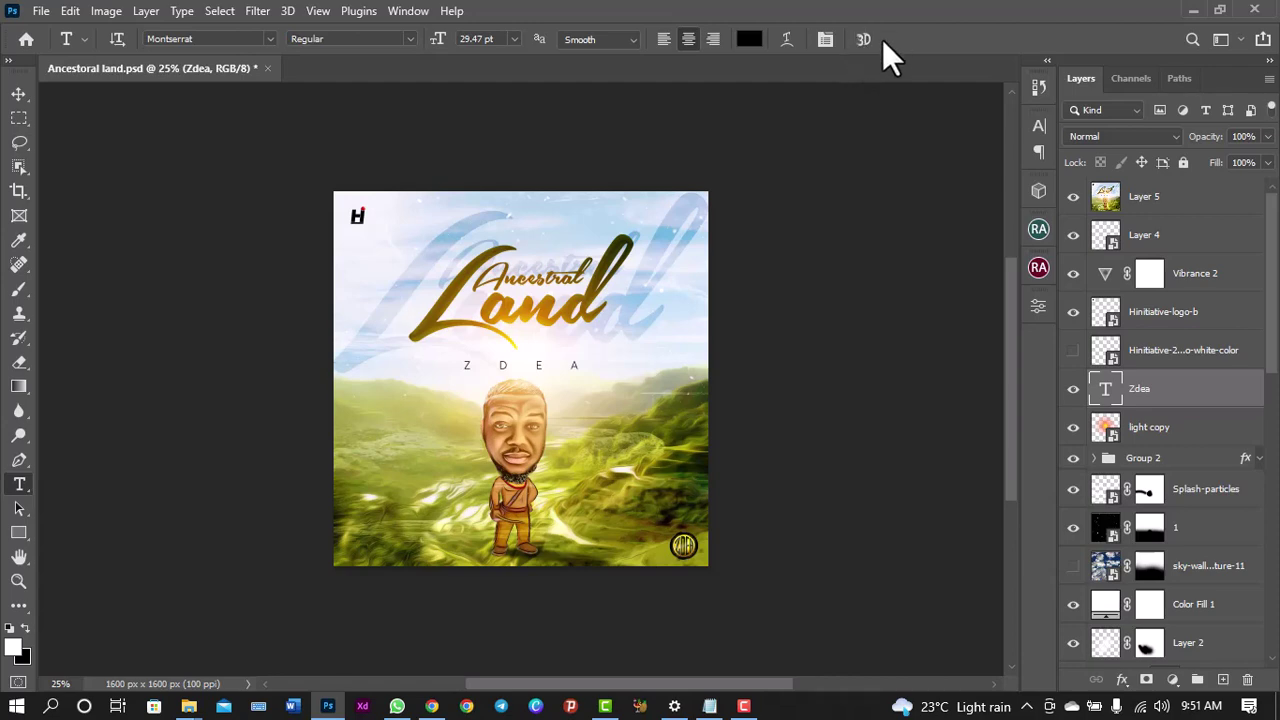
click(1205, 202)
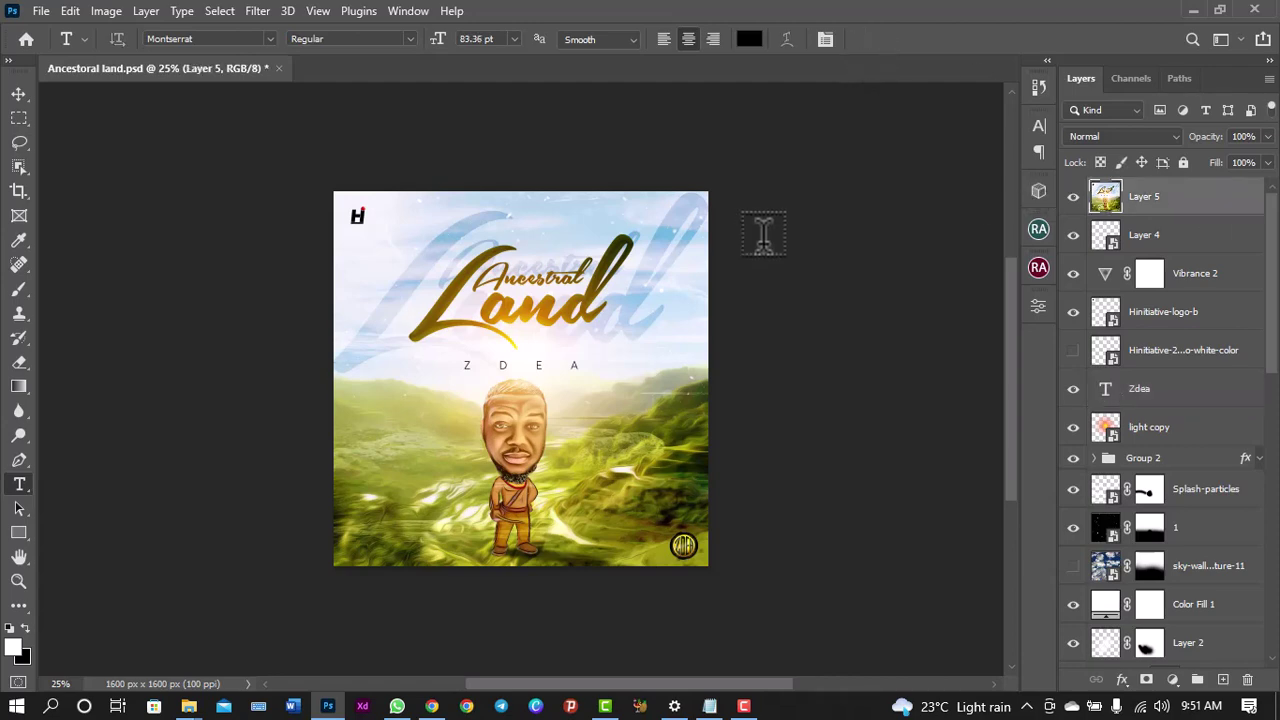
scroll(763, 233, down, 2)
scroll(763, 233, up, 3)
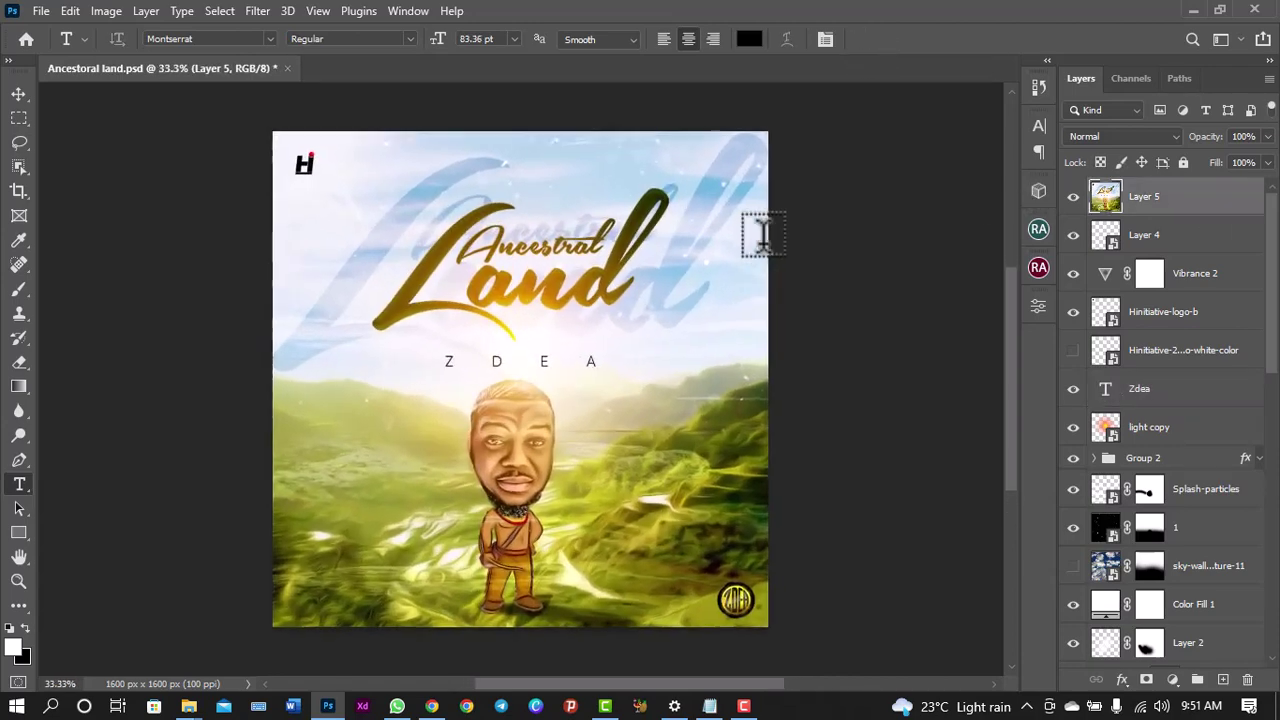
scroll(763, 233, down, 1)
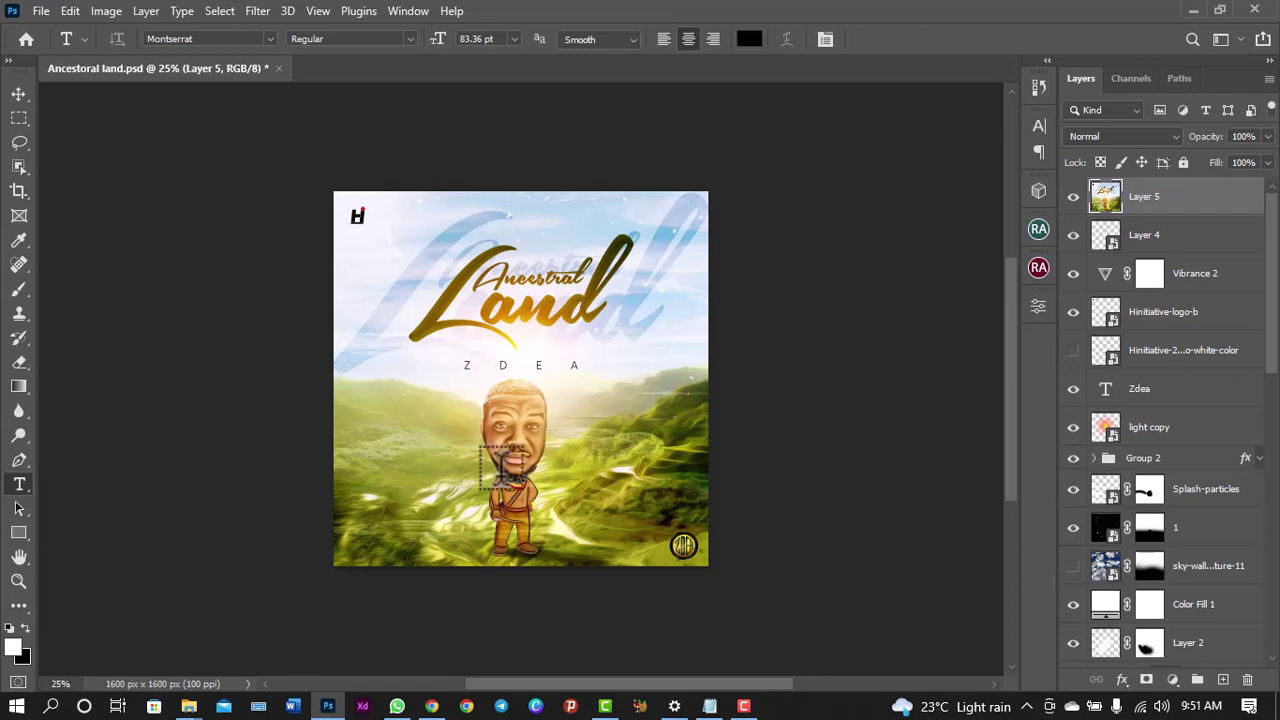
- Open Edit > Preferences > Performance to check the Intel HD Graphics 5500 setting
click(40, 12)
click(40, 12)
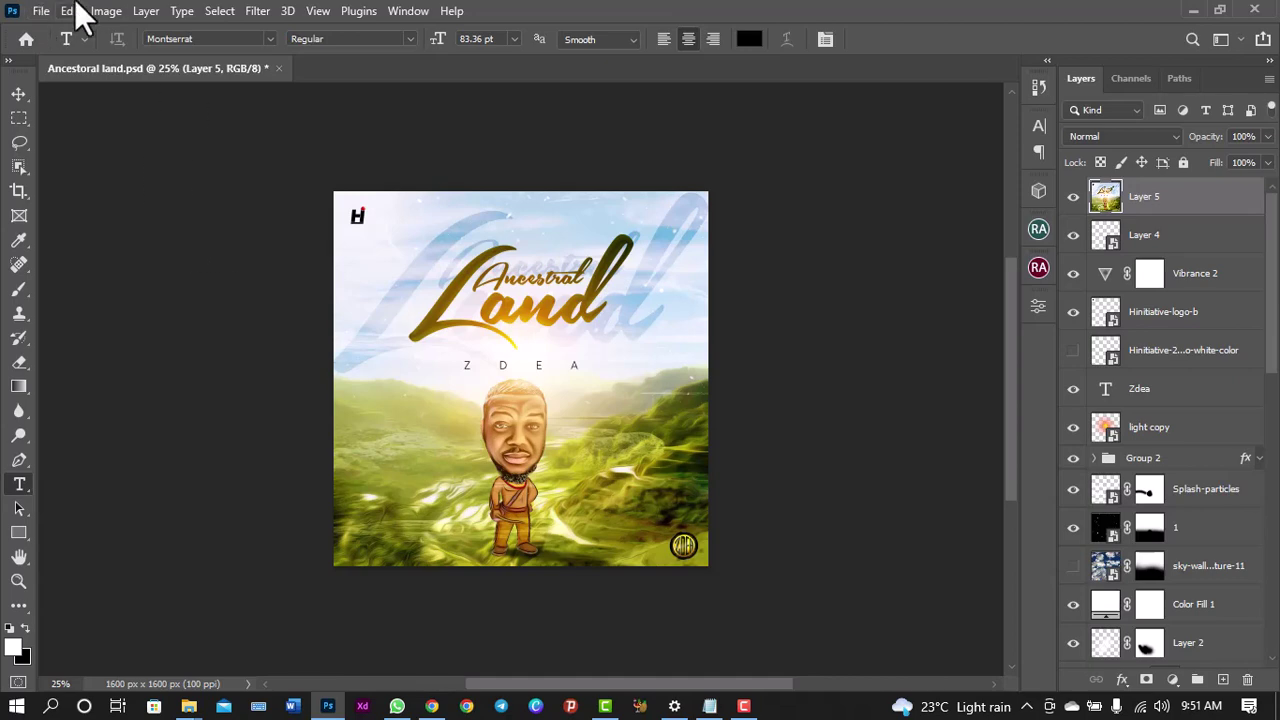
click(72, 12)
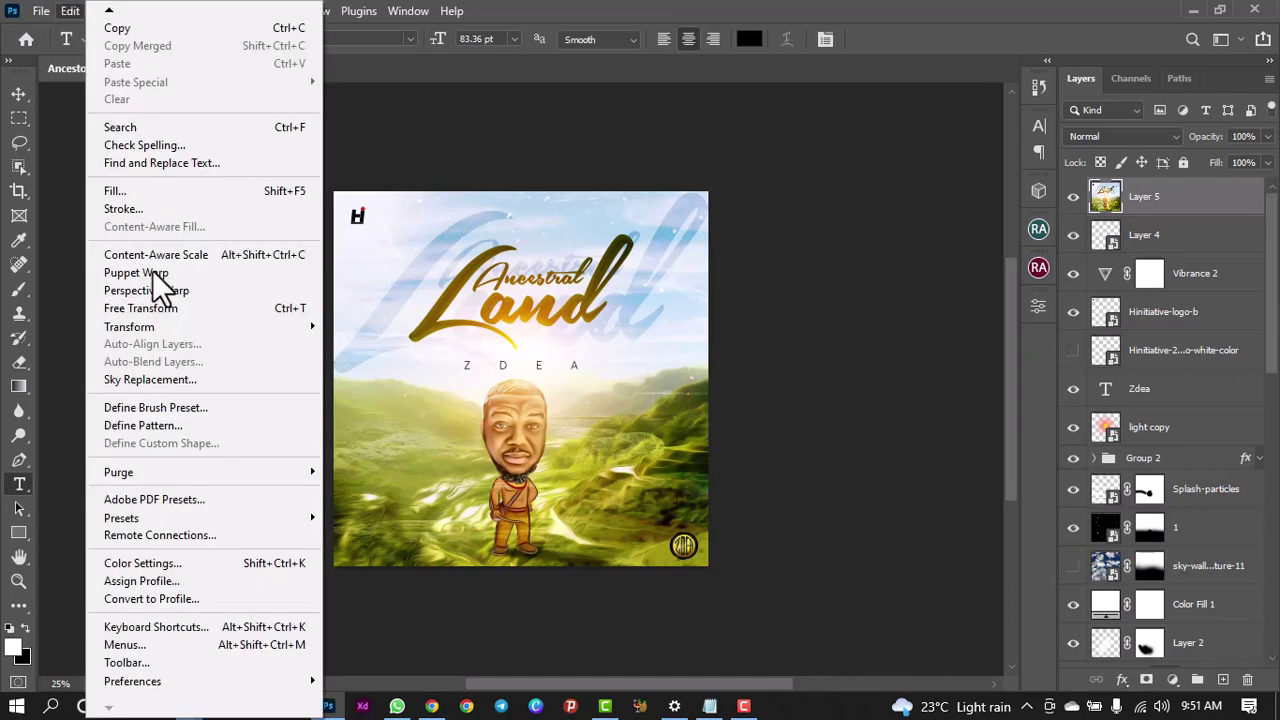
mouse_move(220, 684)
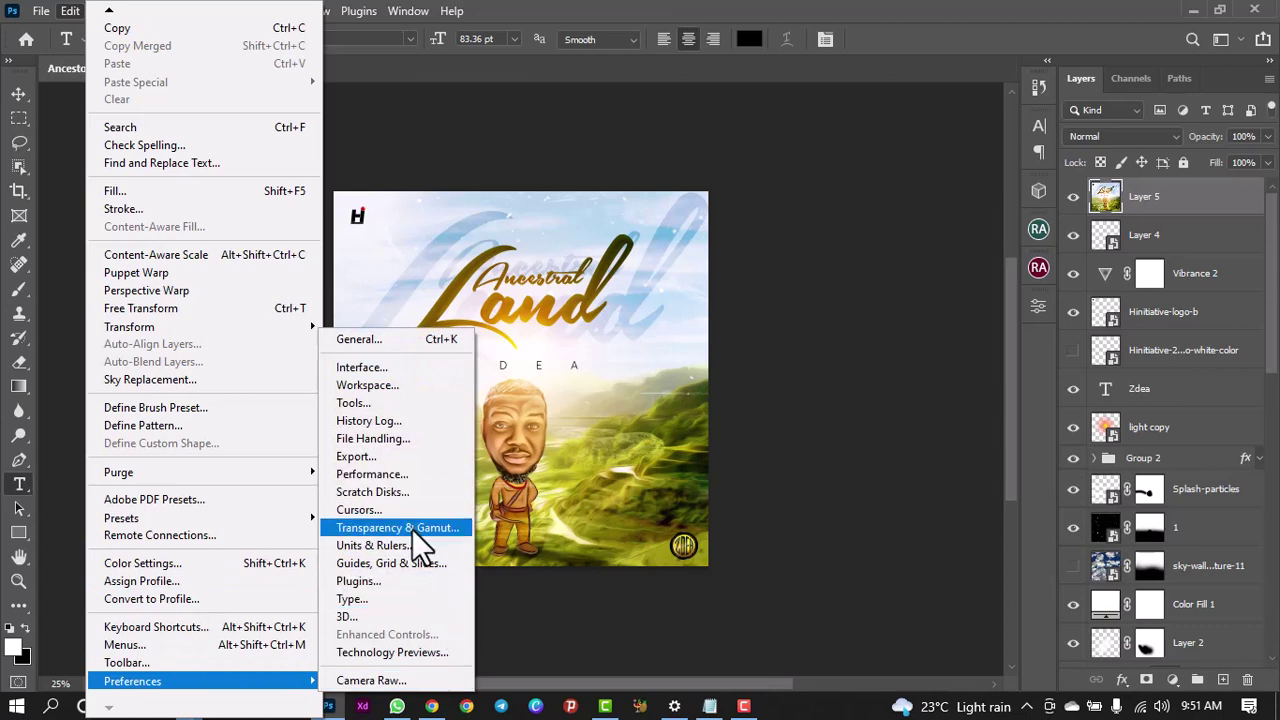
click(403, 474)
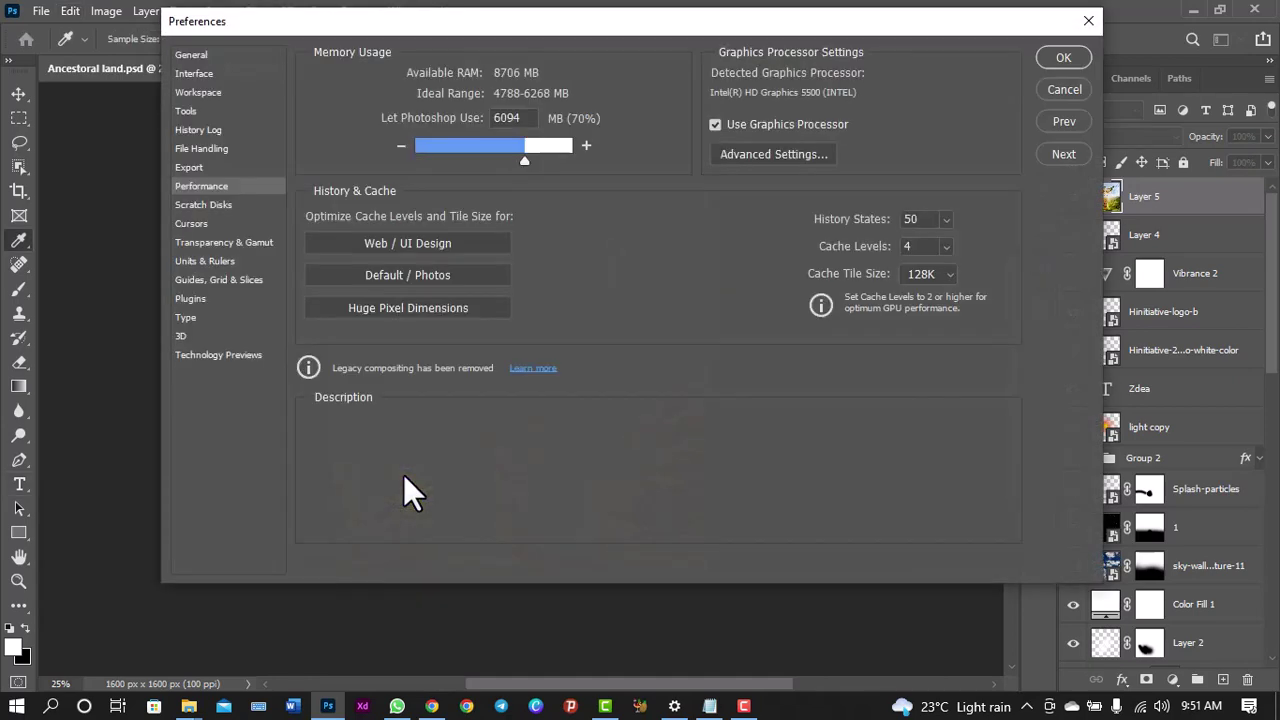
- Untick Use Graphics Processor on the Performance page
click(716, 125)
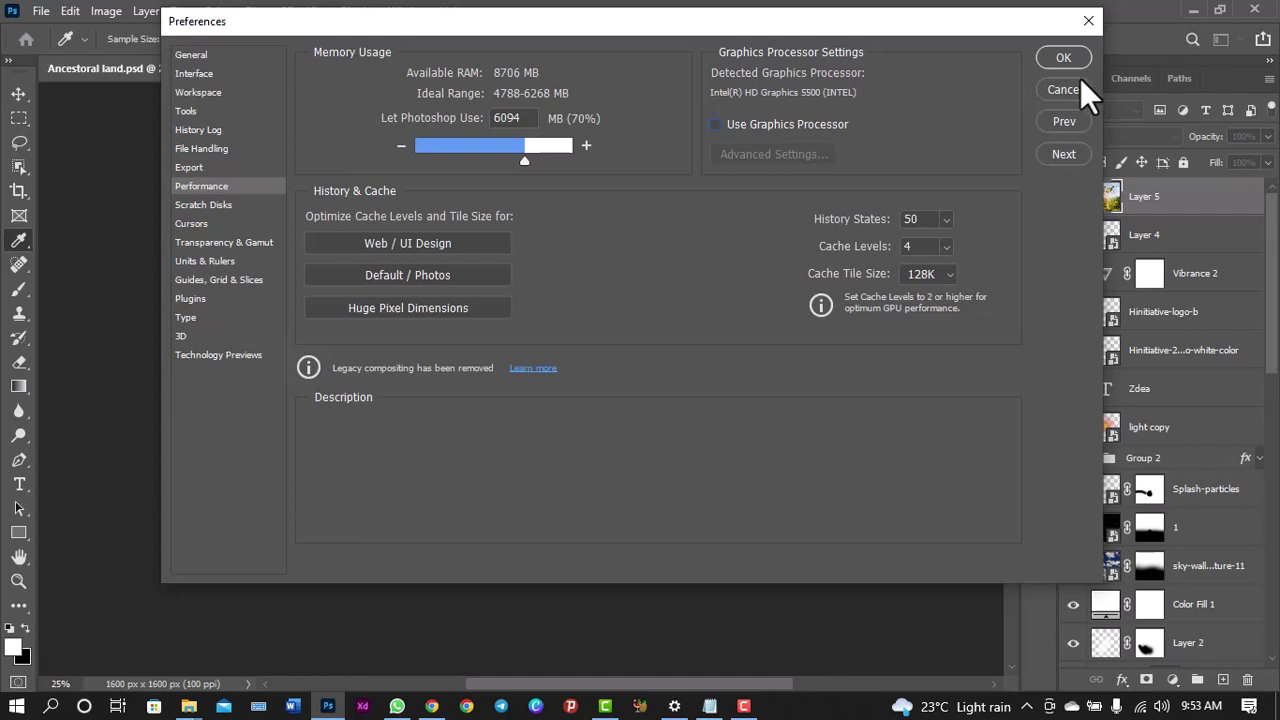
- Reposition the Preferences dialog, re-tick Use Graphics Processor, and confirm with OK
drag(966, 25, 805, 66)
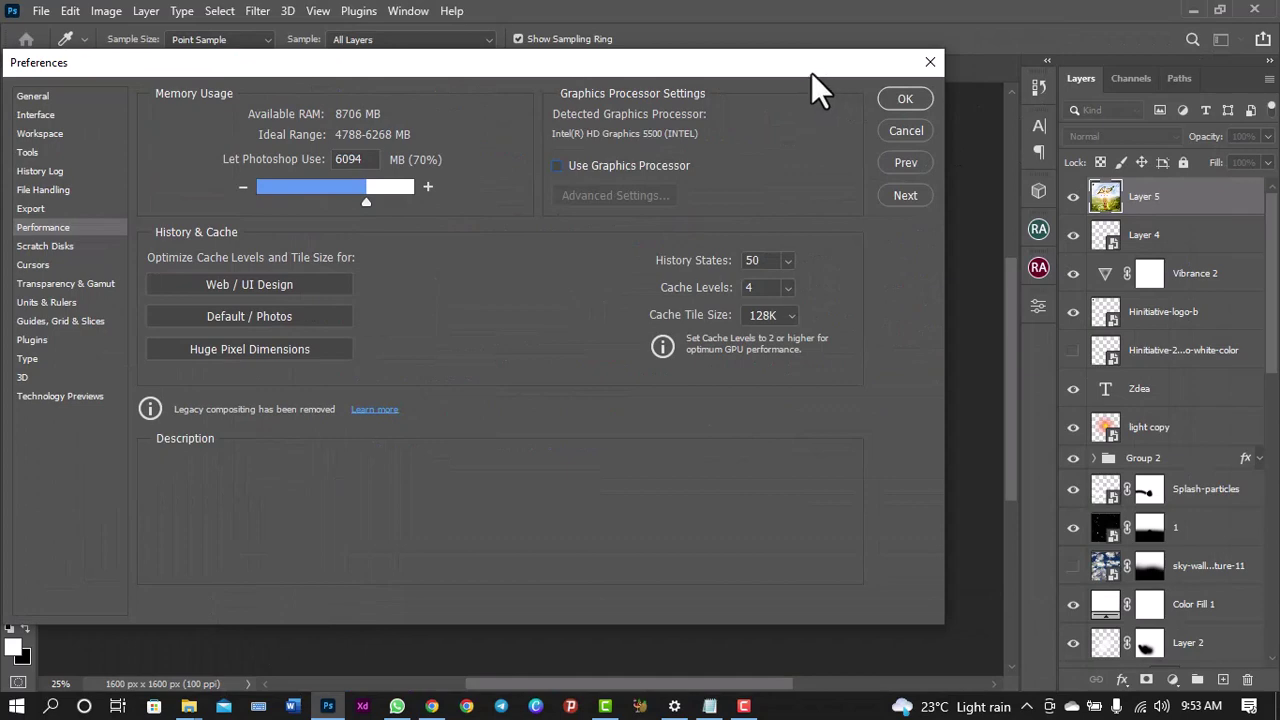
drag(750, 70, 1147, 85)
drag(1068, 87, 671, 83)
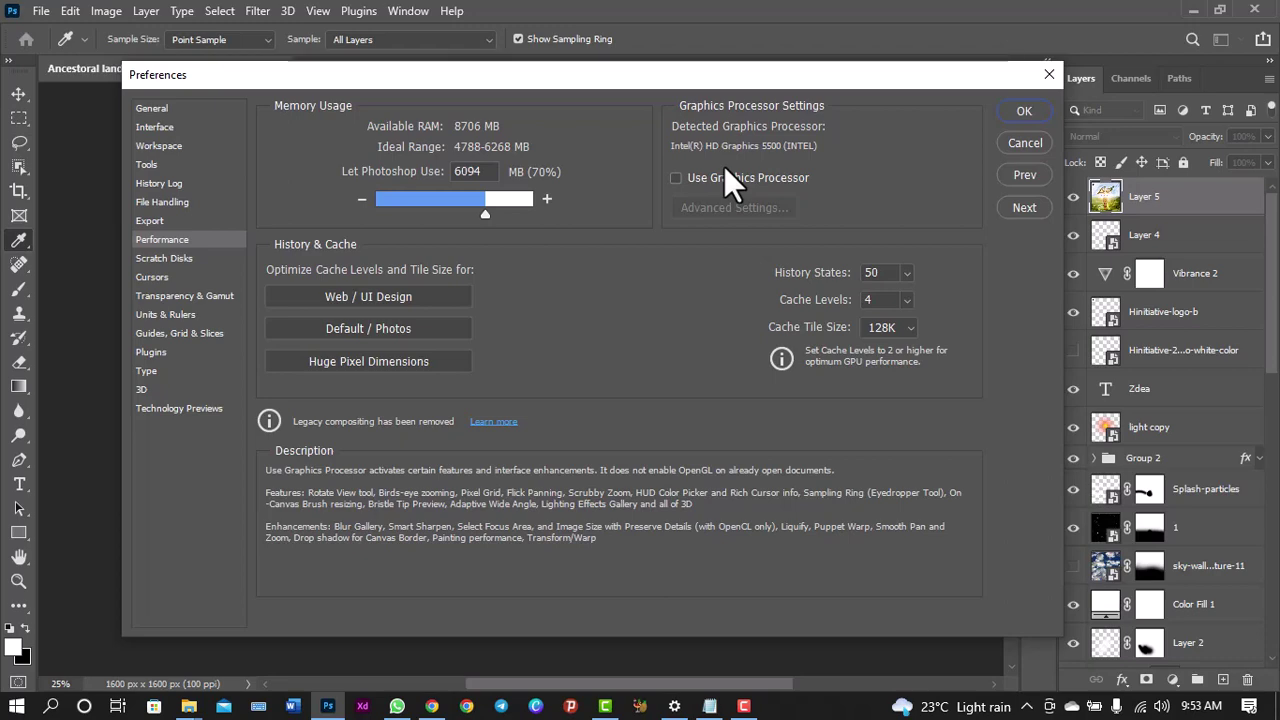
drag(743, 77, 629, 54)
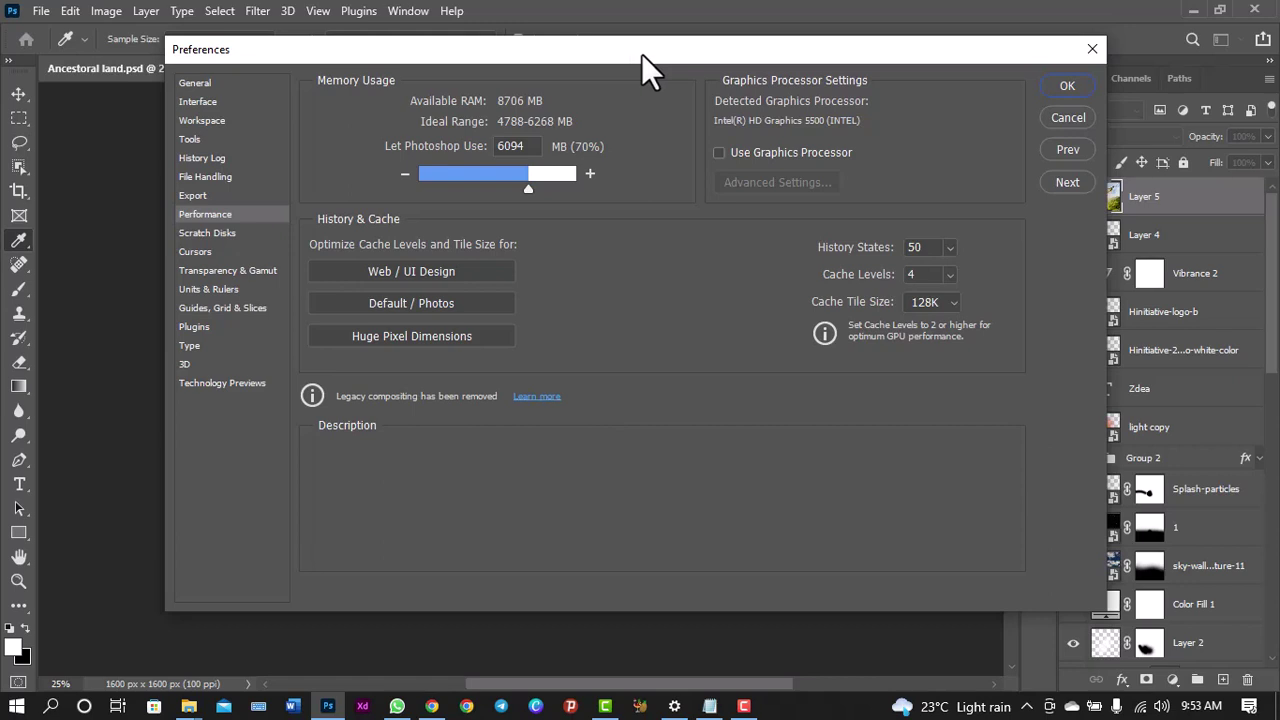
drag(641, 54, 641, 73)
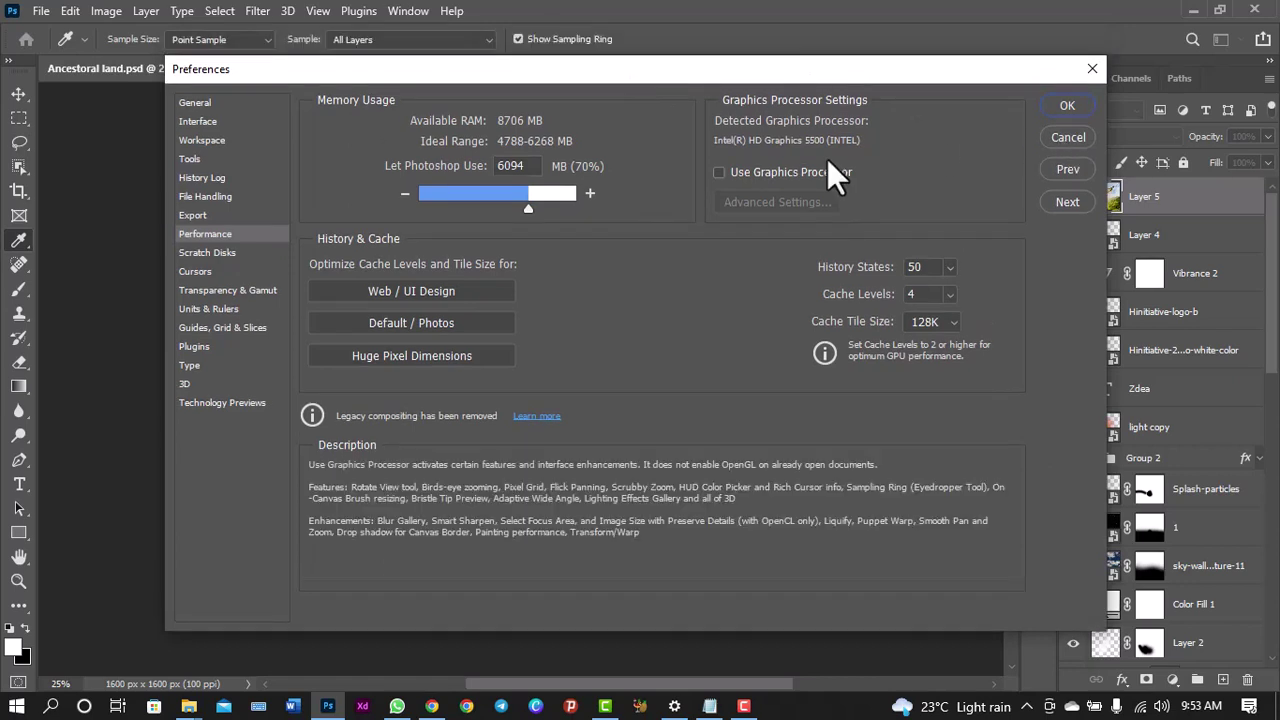
click(722, 173)
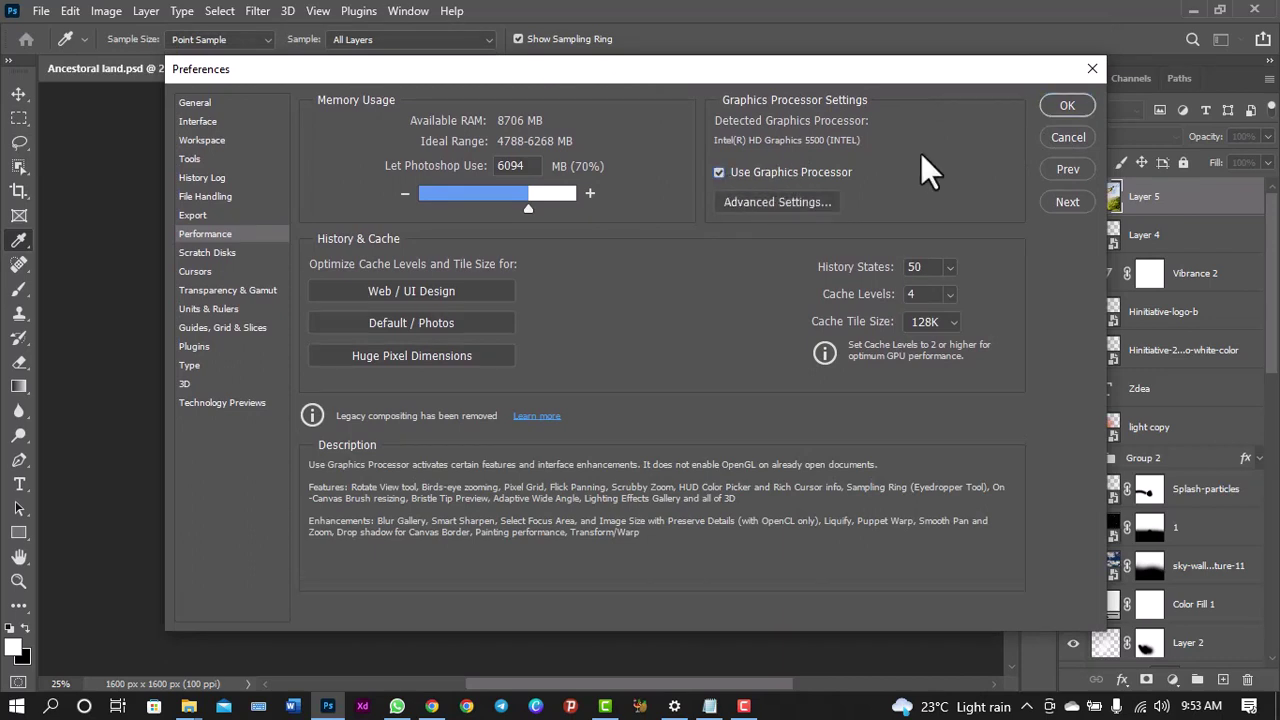
click(1072, 105)
- Close Preferences, then preview Filter > Stylize > Oil Paint on the hair and cancel it
click(1067, 106)
key(t)
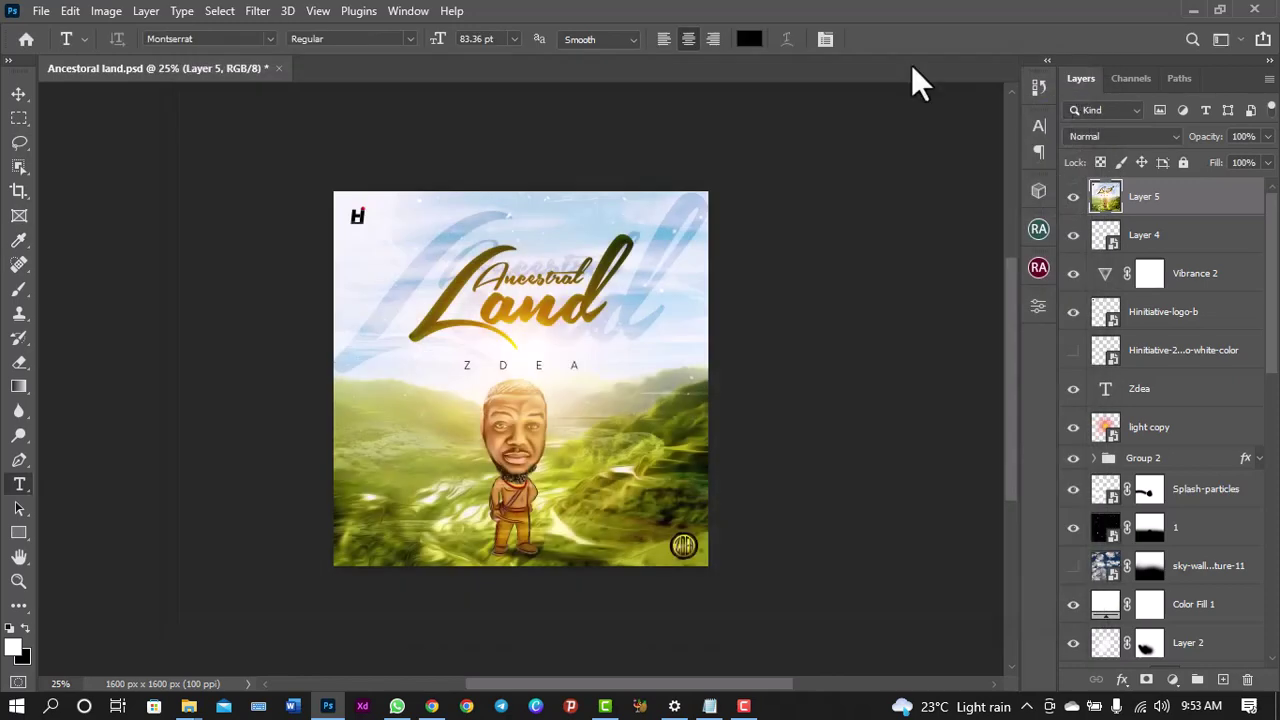
click(257, 11)
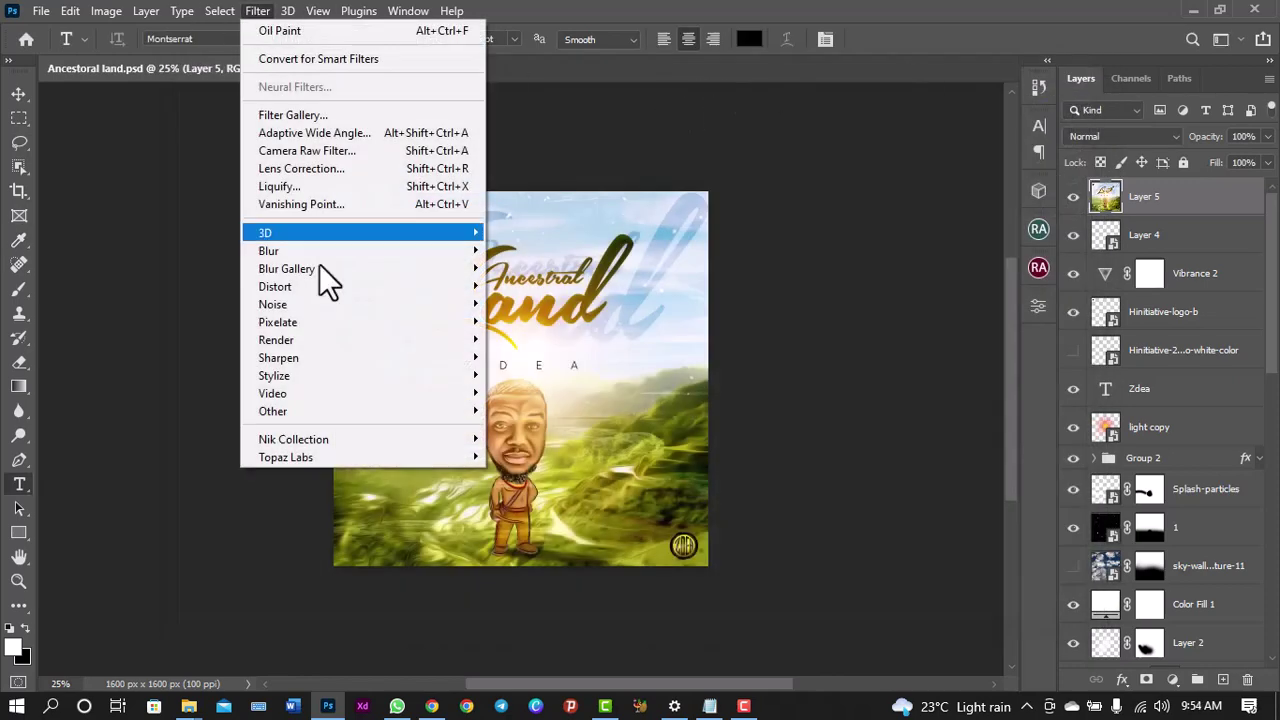
mouse_move(348, 373)
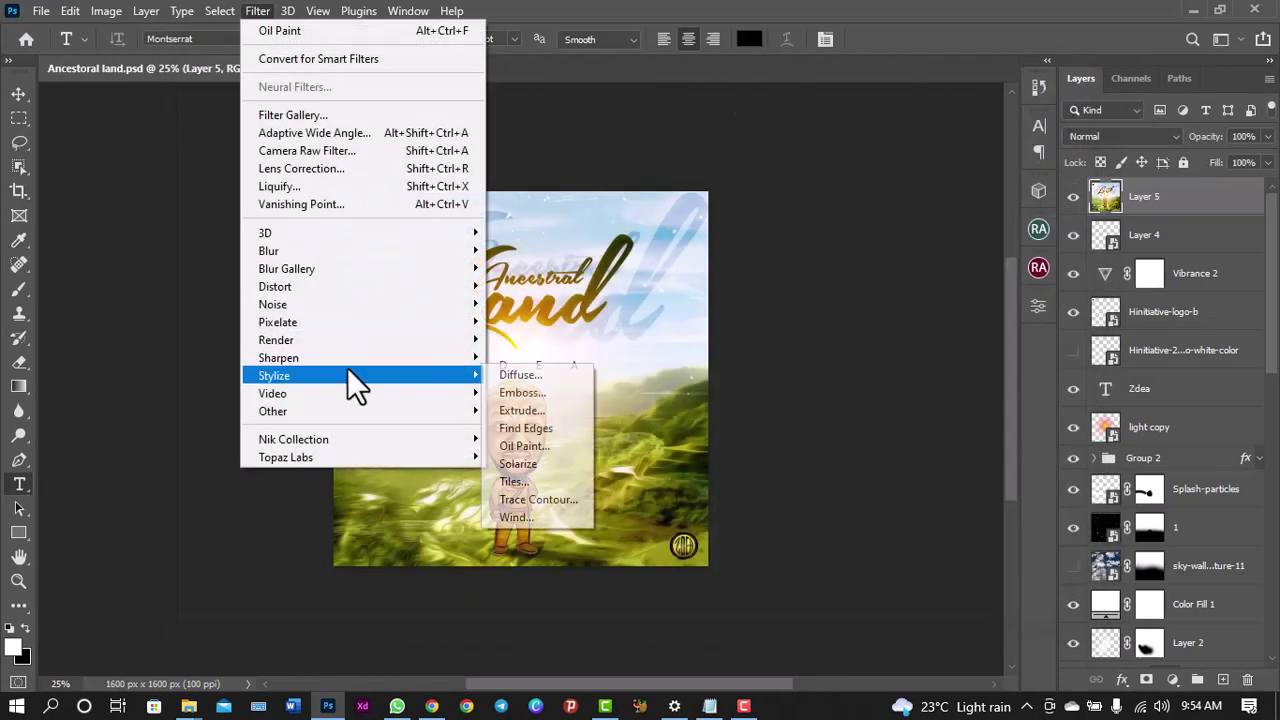
click(535, 448)
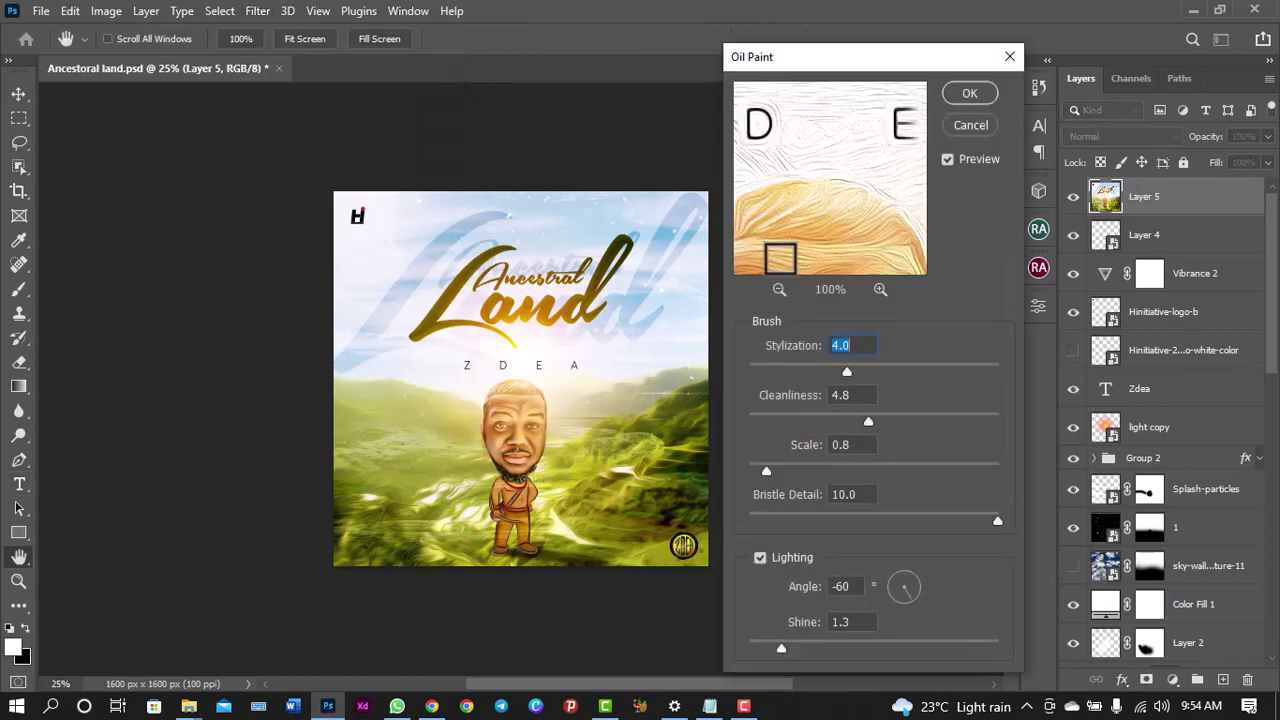
mouse_move(815, 207)
mouse_down()
mouse_move(829, 114)
mouse_move(811, 189)
mouse_move(838, 168)
mouse_up()
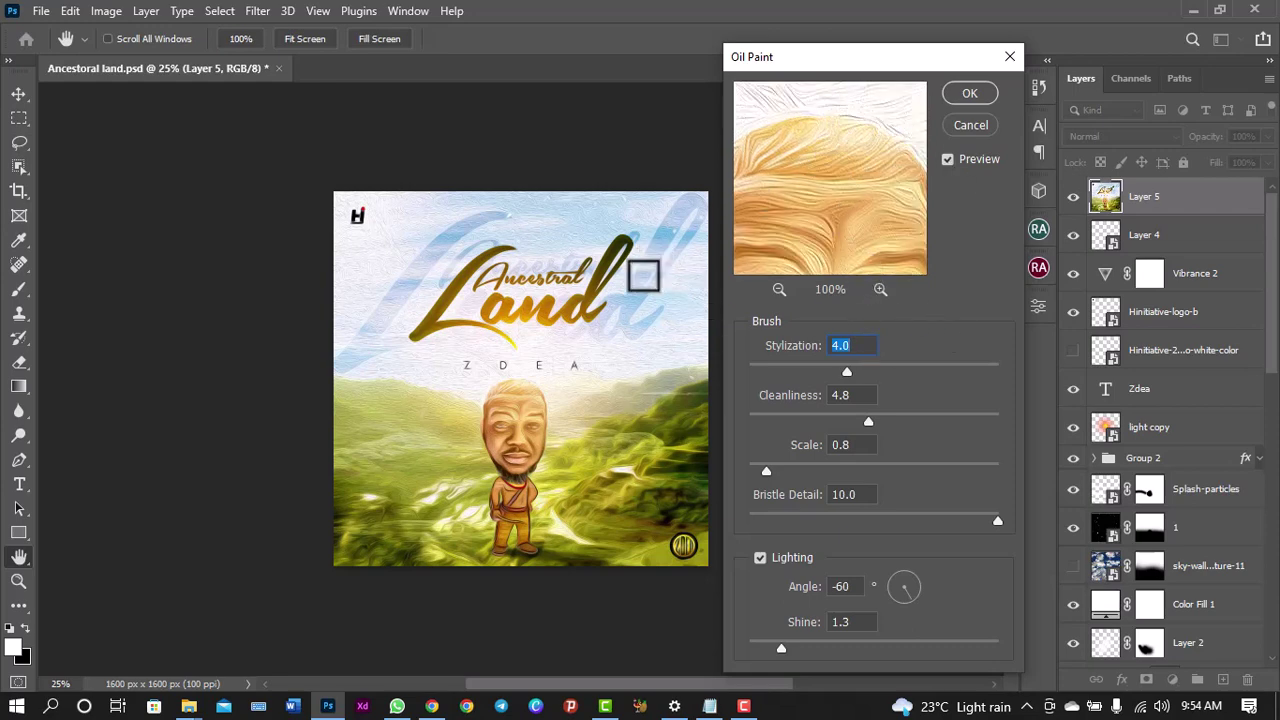
click(969, 124)
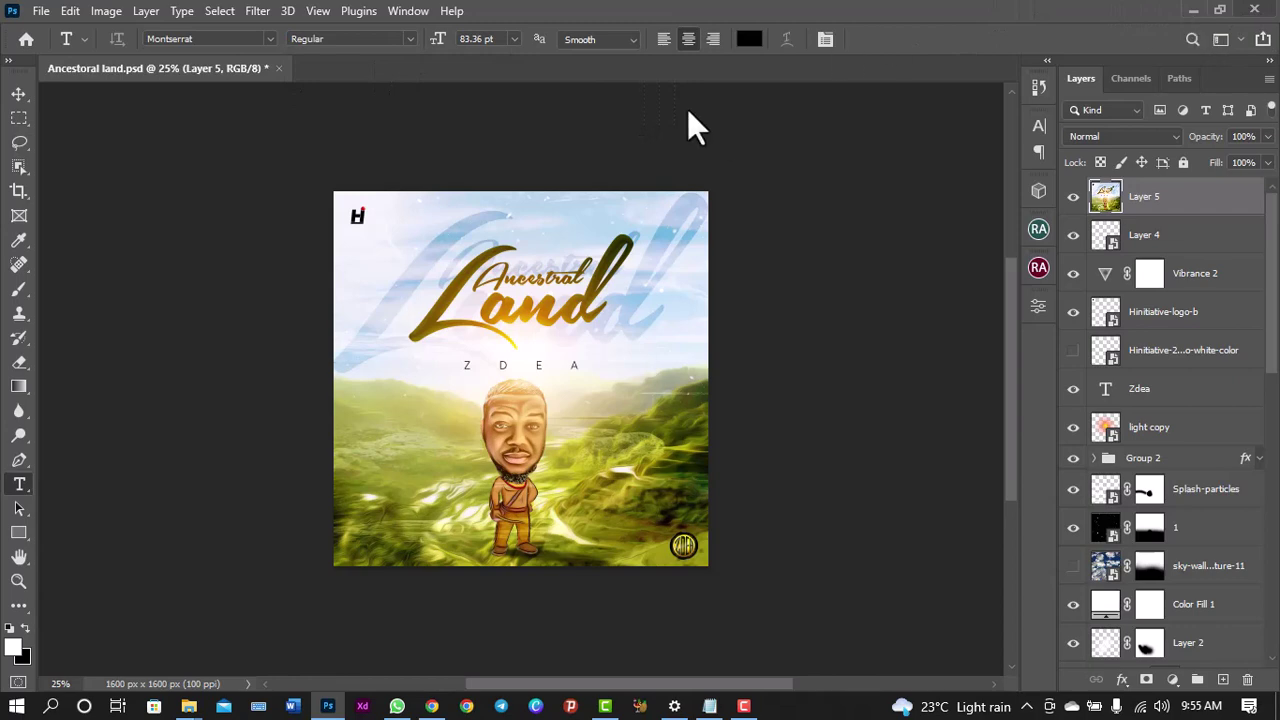
- Close Ancestoral land.psd, choosing No to discard unsaved changes
click(278, 68)
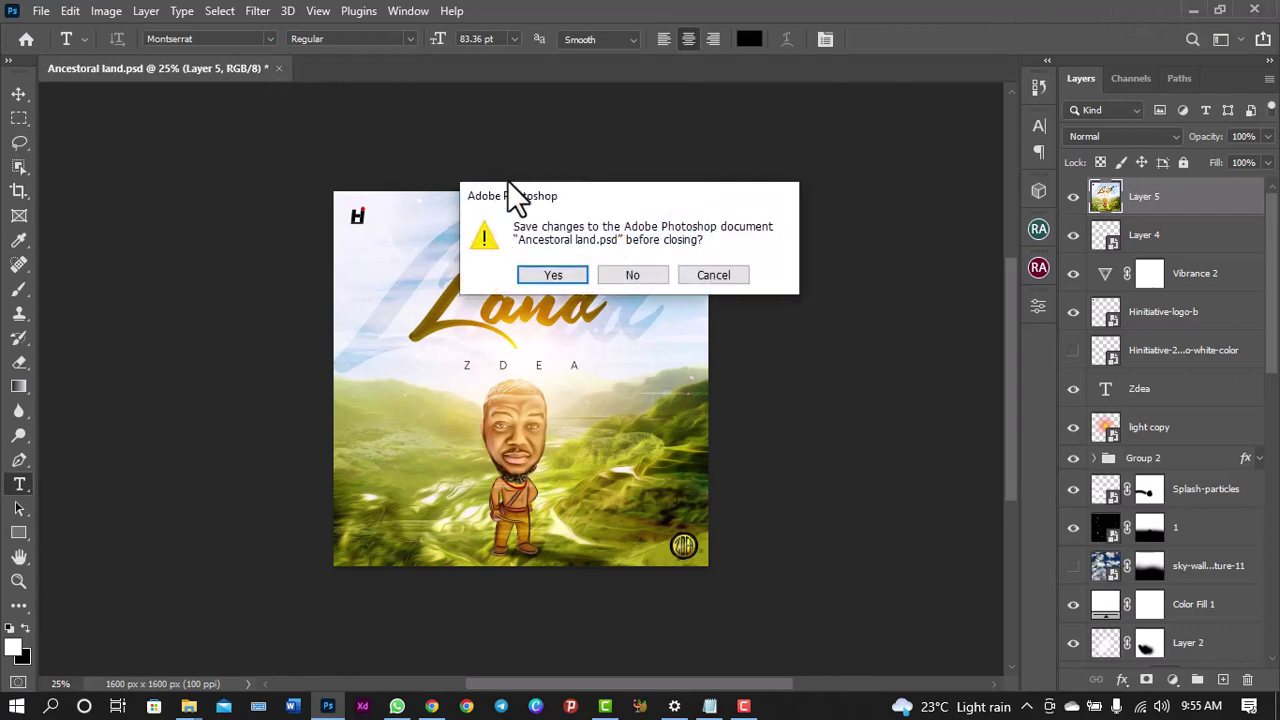
click(654, 281)
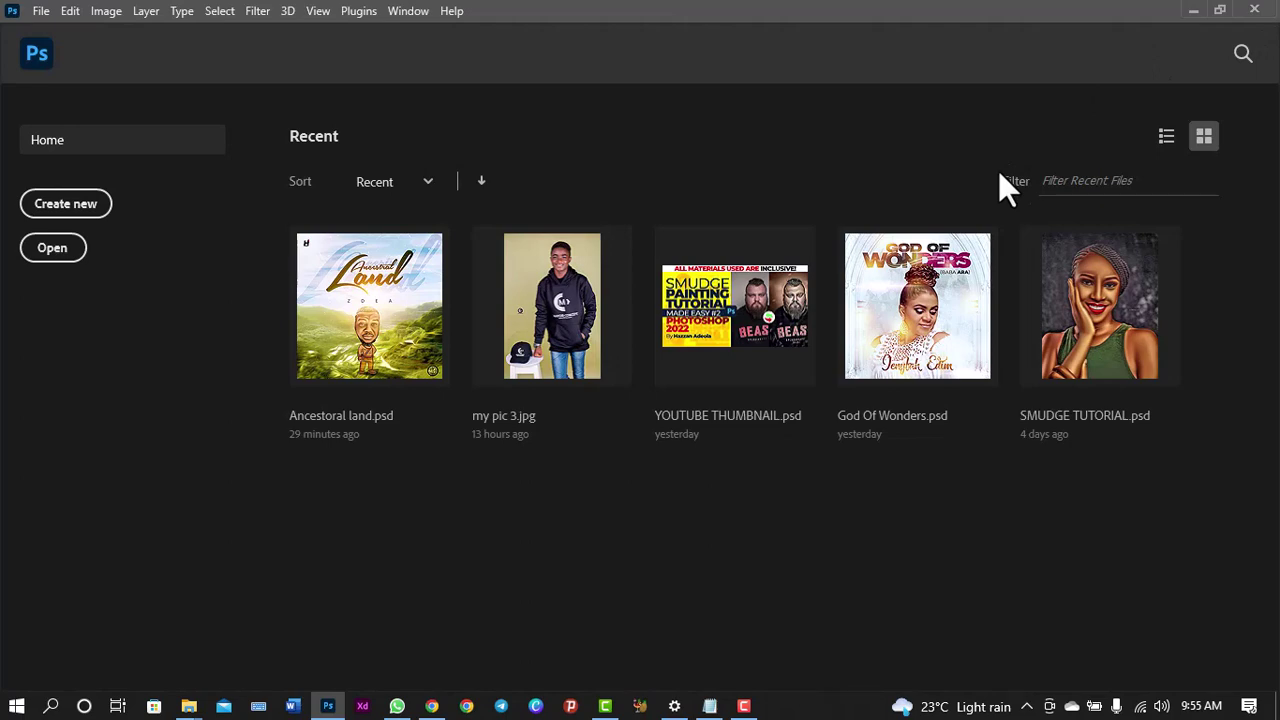
- Leave Photoshop and bring up the Windows desktop
key(super+d)
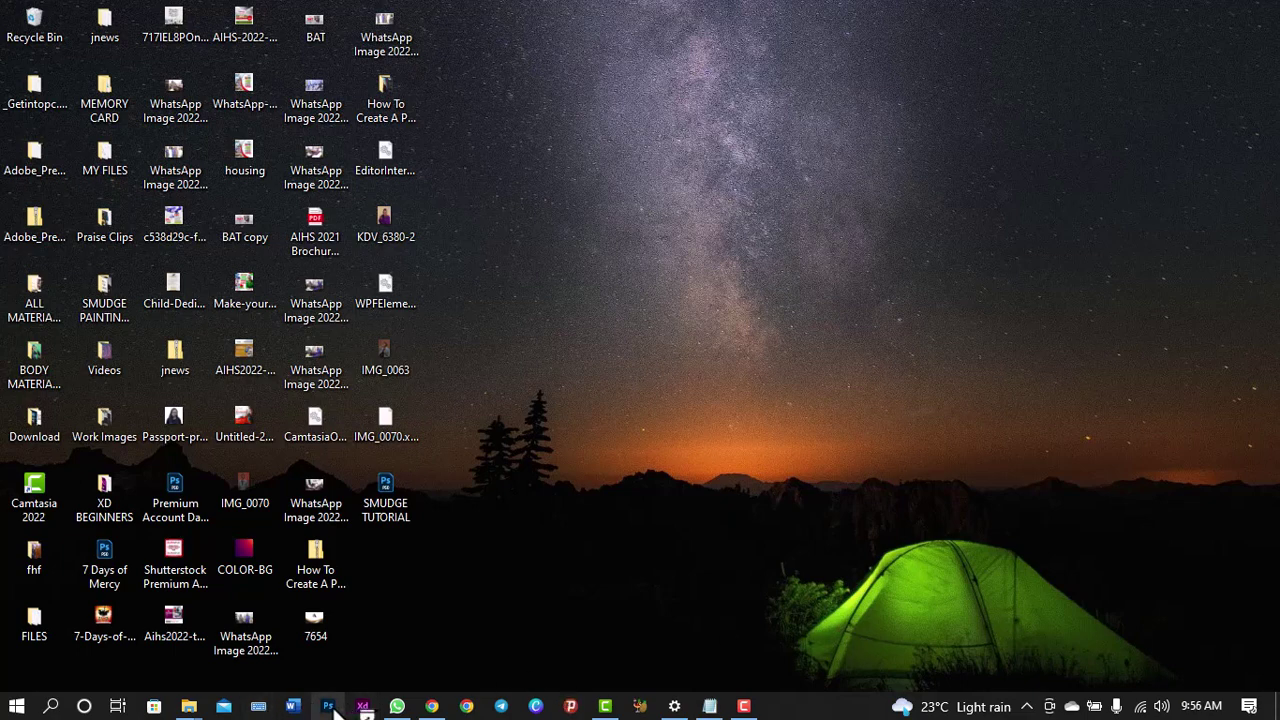
- Show the hidden tray icons and open Windows Search
click(1034, 705)
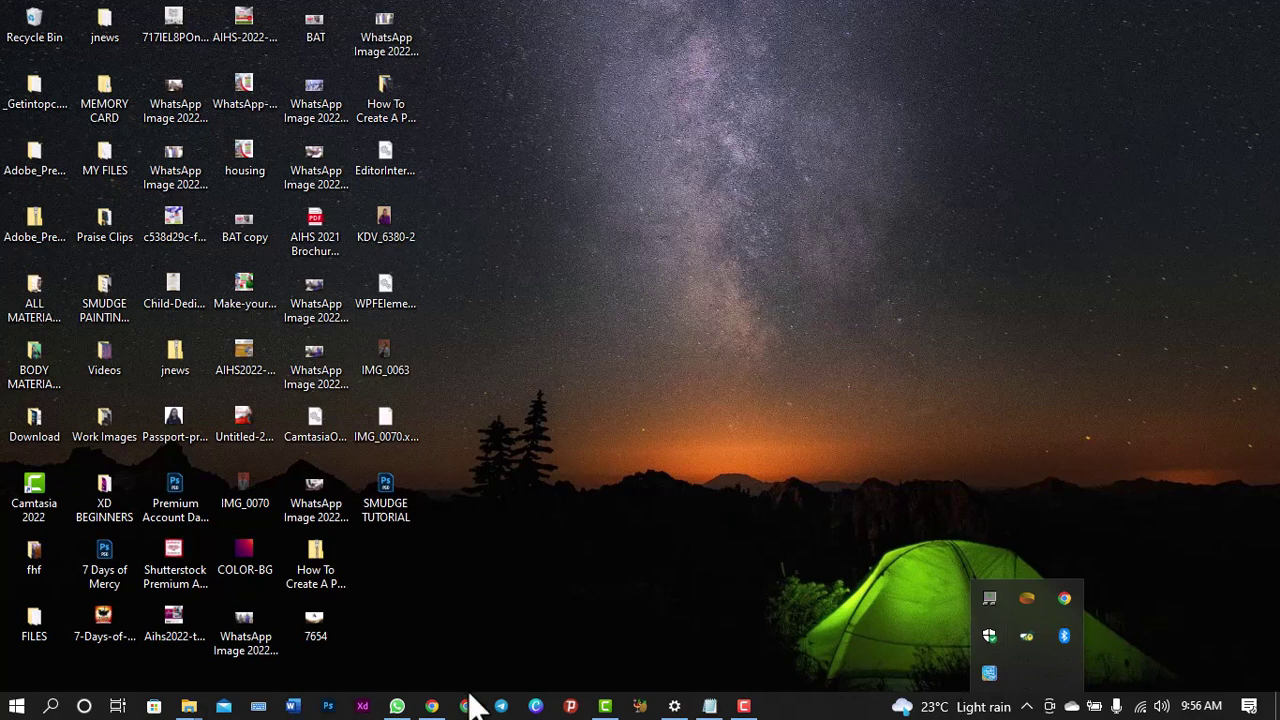
click(52, 705)
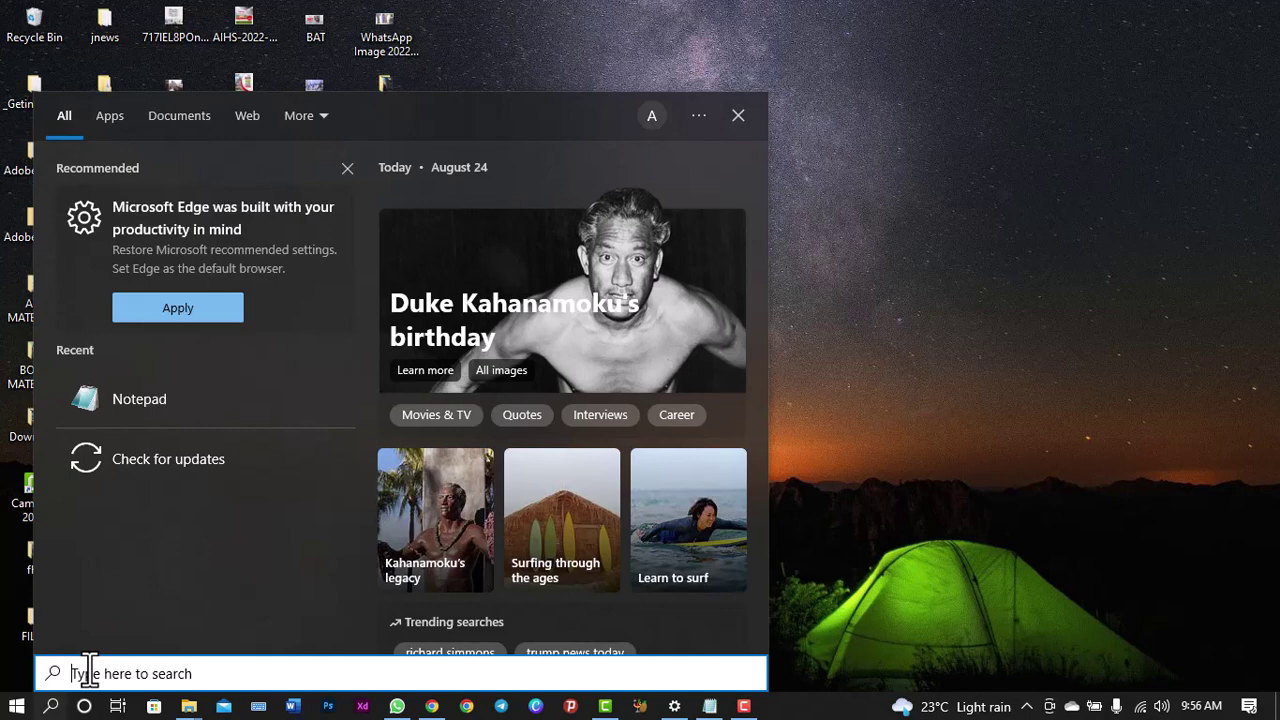
- Search 'windows' and open the Check for updates settings page
text(windo)
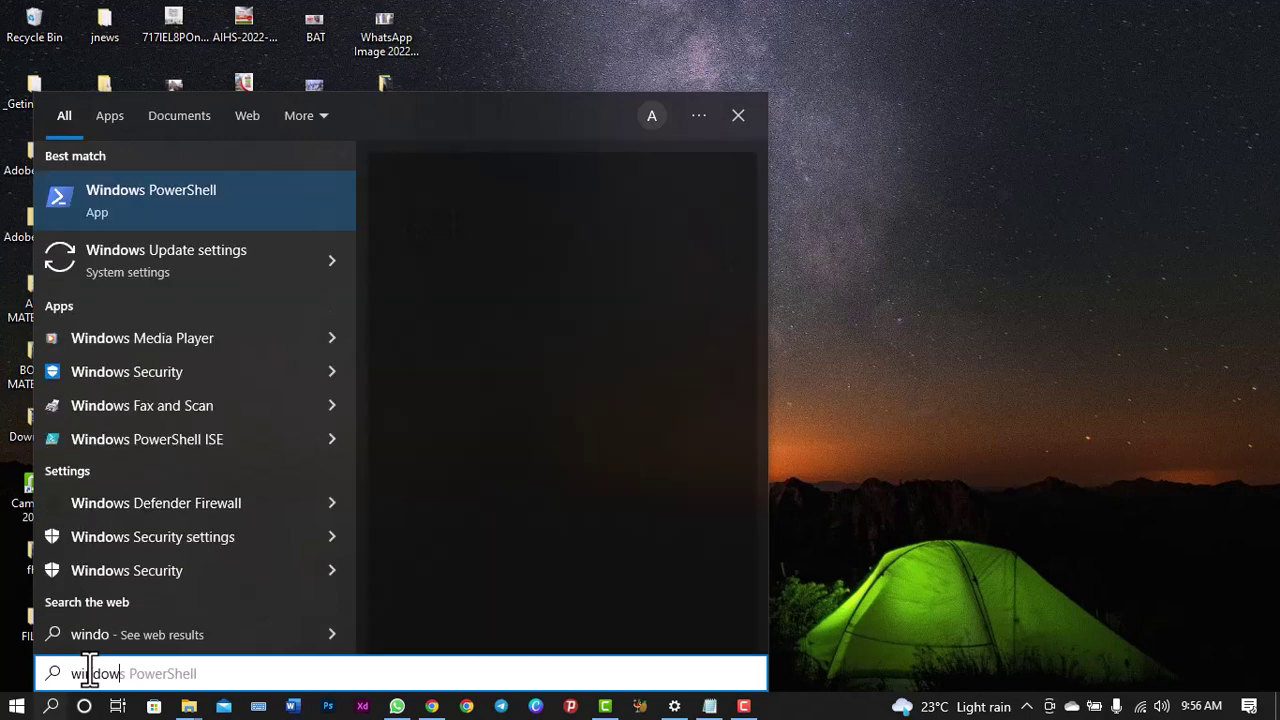
text(ws)
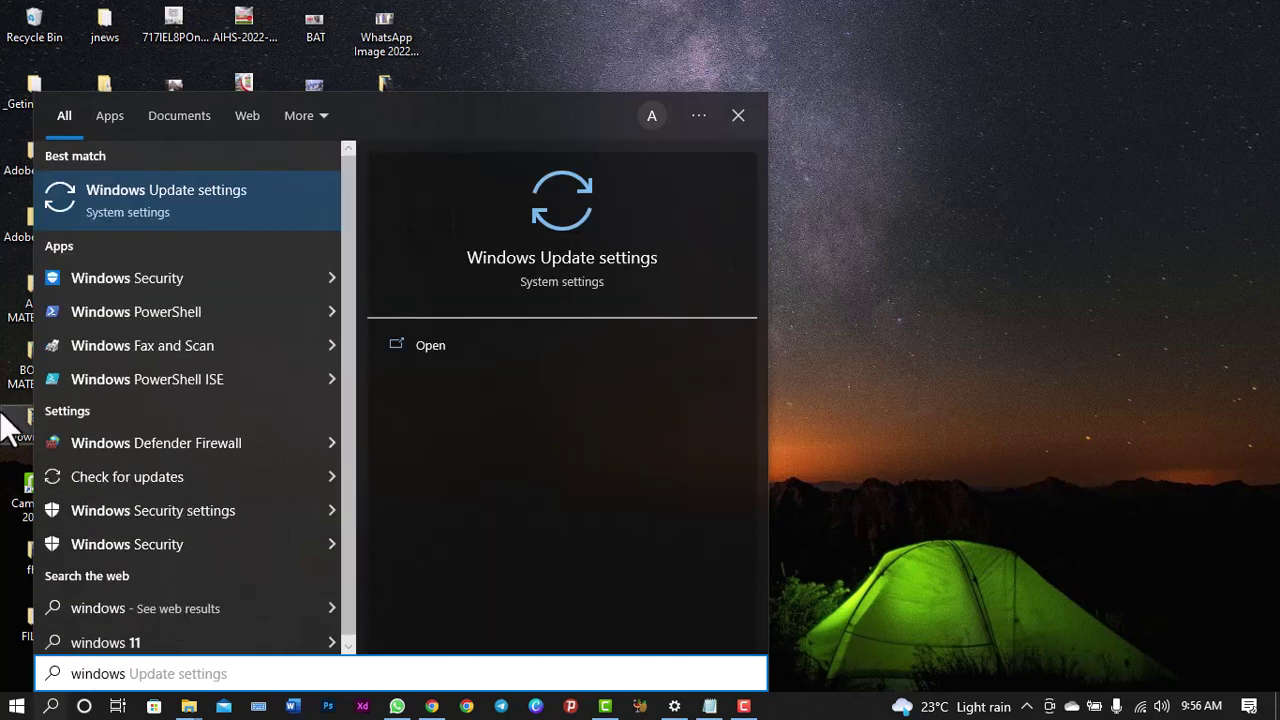
click(129, 474)
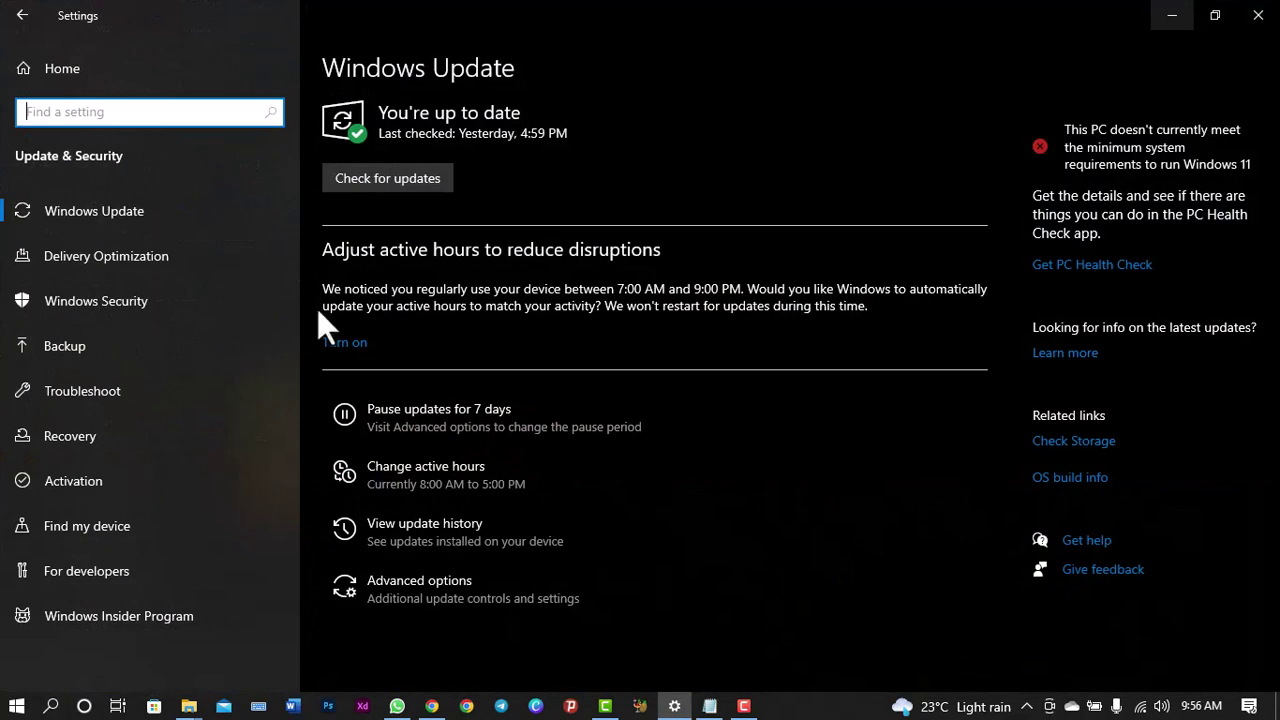
- Relaunch Photoshop and start a Windows Update check, keeping Settings in front
click(328, 706)
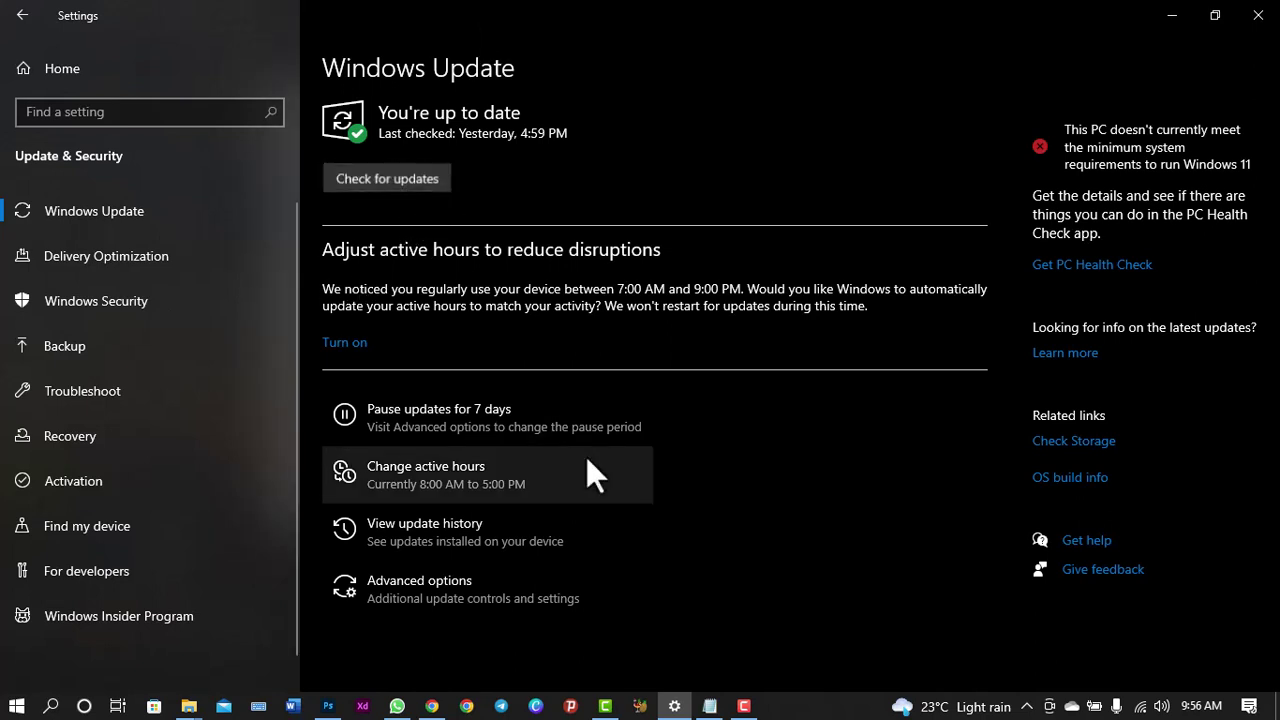
click(390, 190)
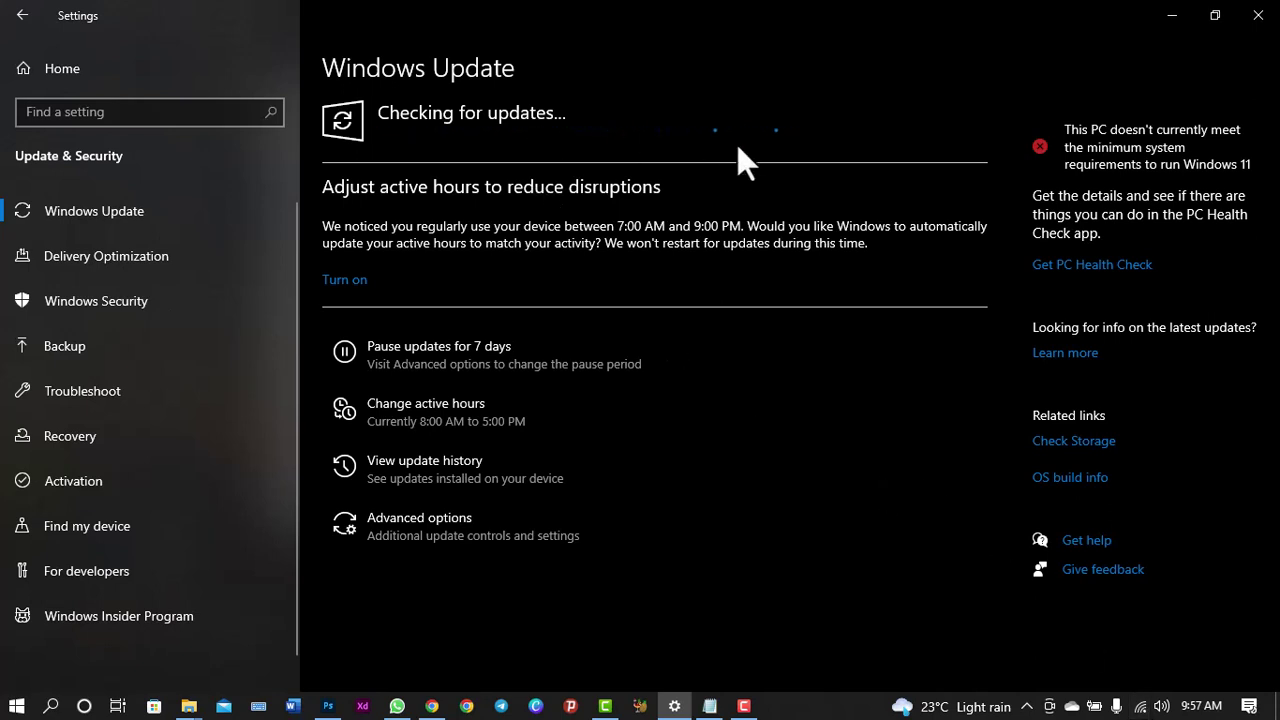
click(327, 706)
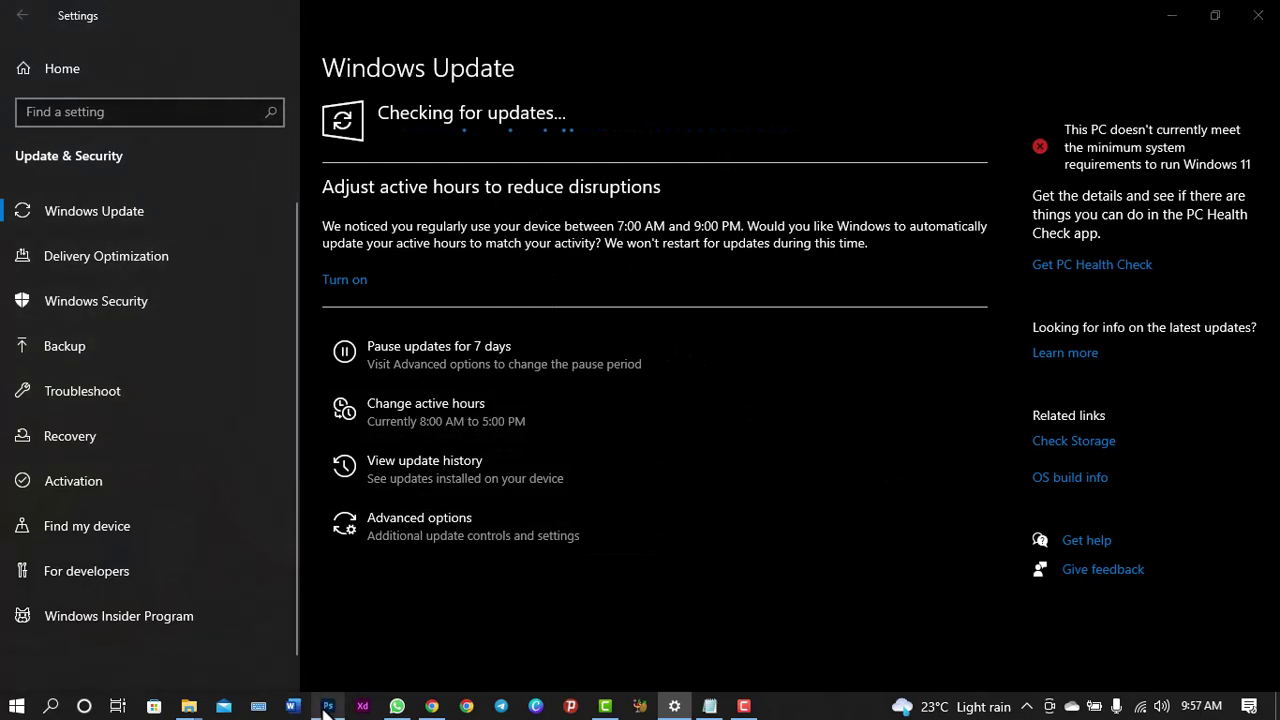
click(1150, 30)
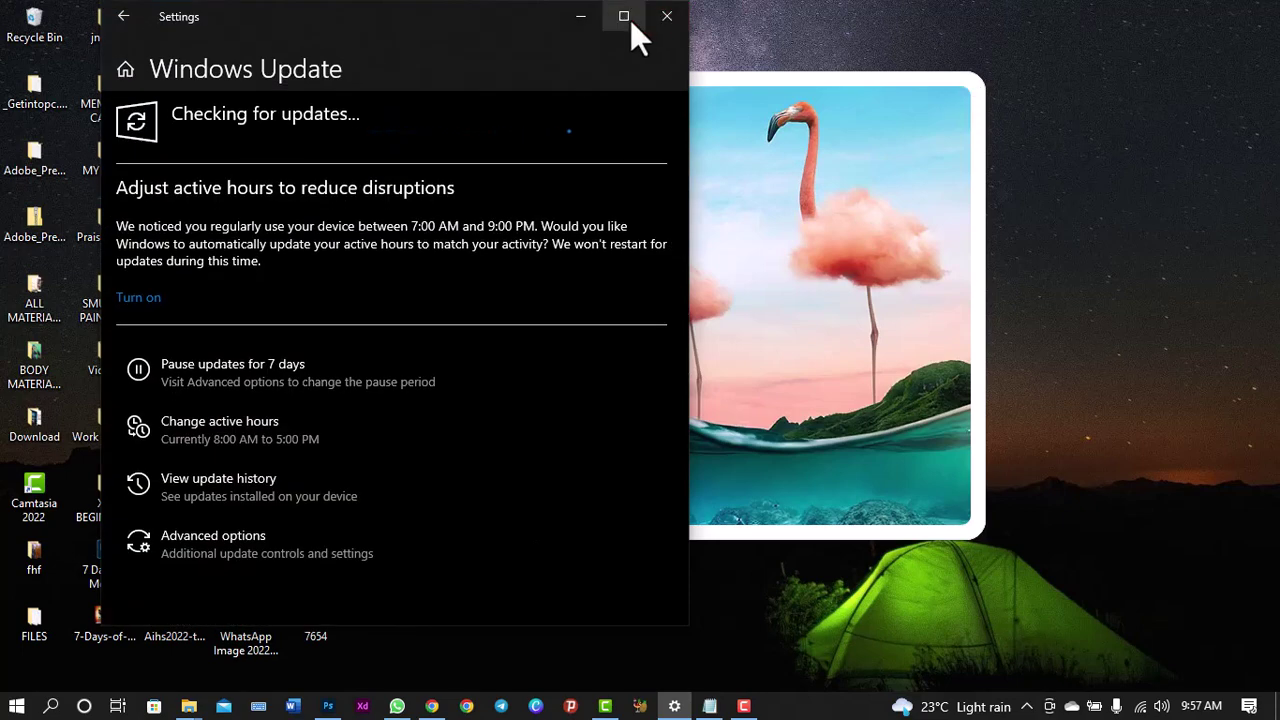
- Maximize Settings, reopen Ancestoral land.psd from Photoshop's recent files, then return to Windows Update
click(624, 17)
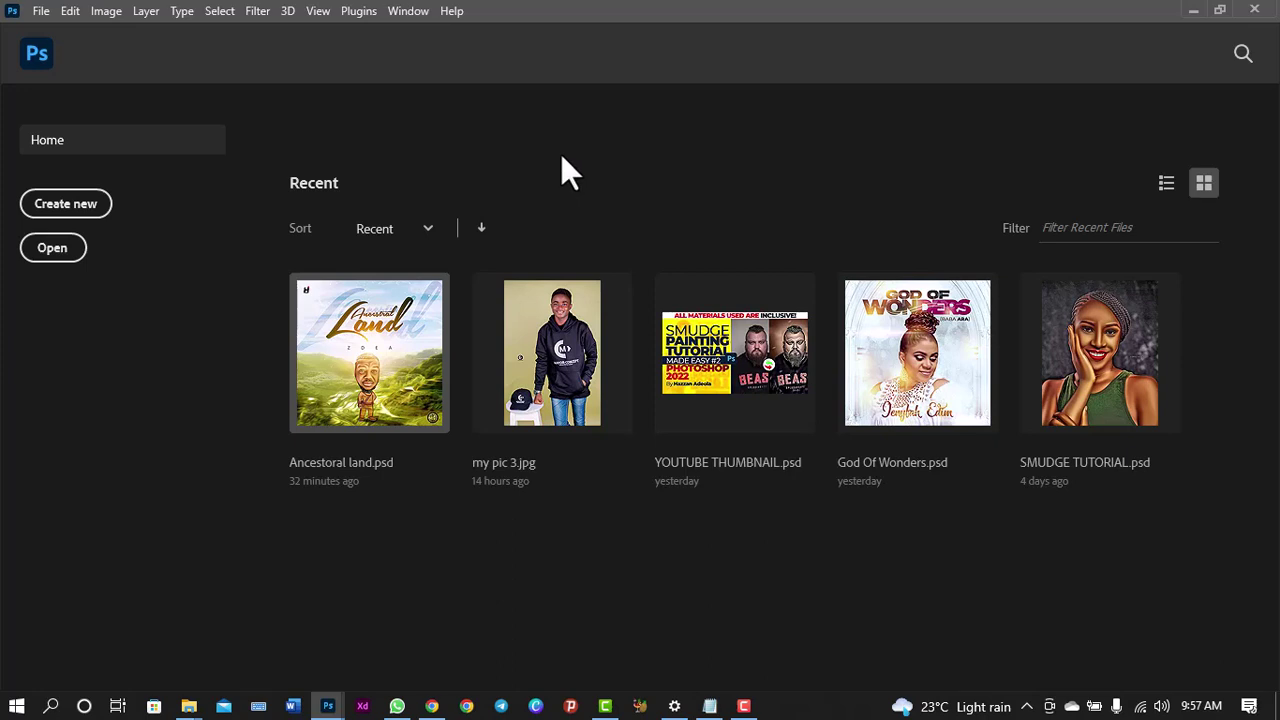
click(372, 399)
click(675, 706)
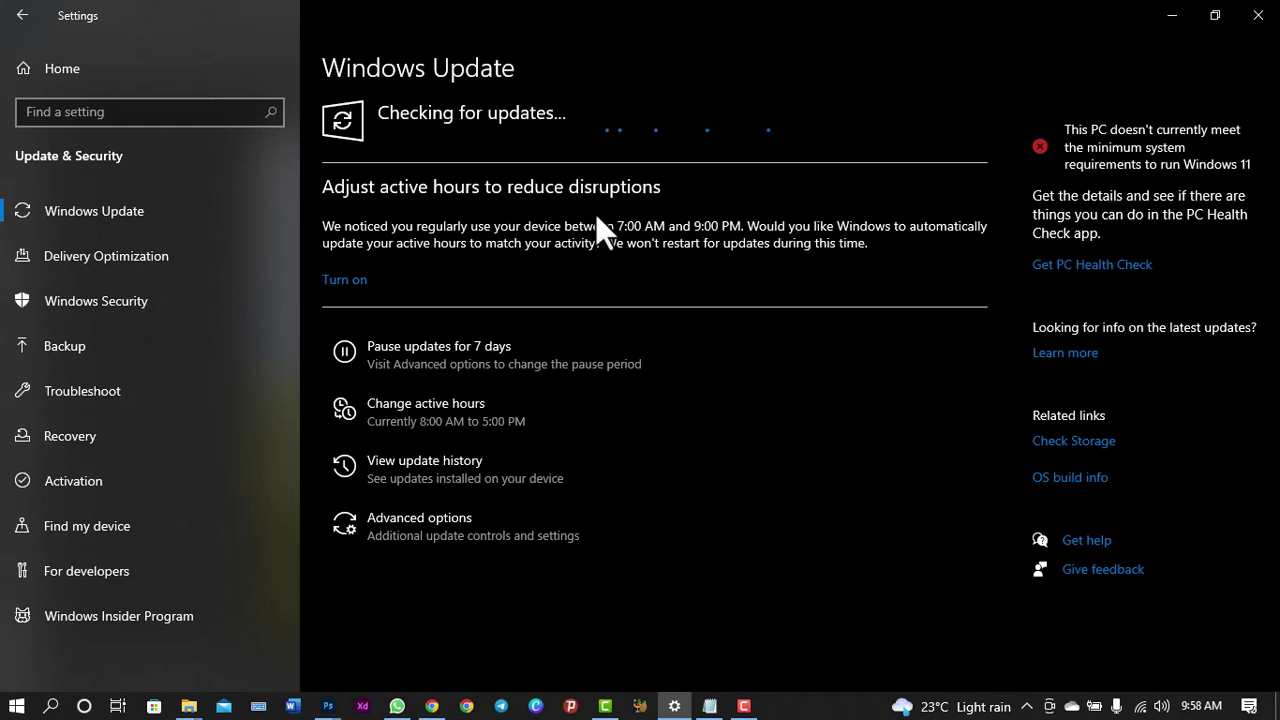
- Bring the Ancestoral land document to the front and select its top layer
mouse_move(332, 706)
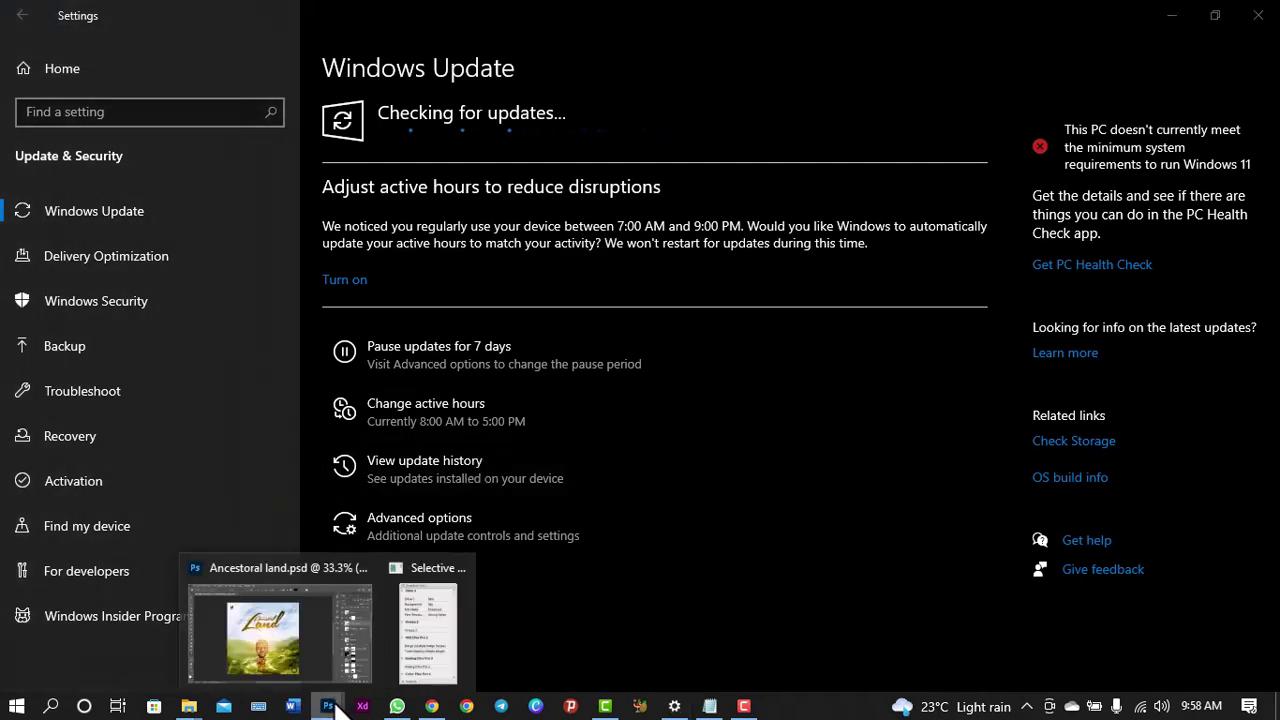
click(350, 614)
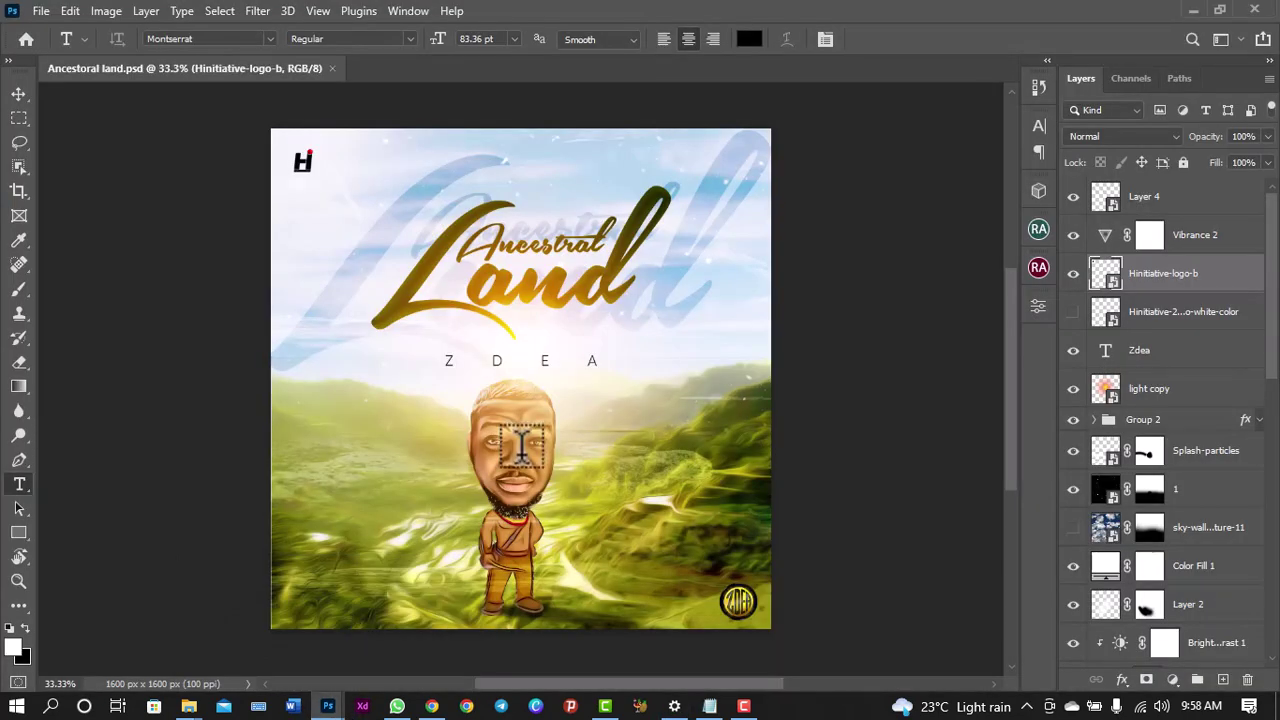
click(256, 11)
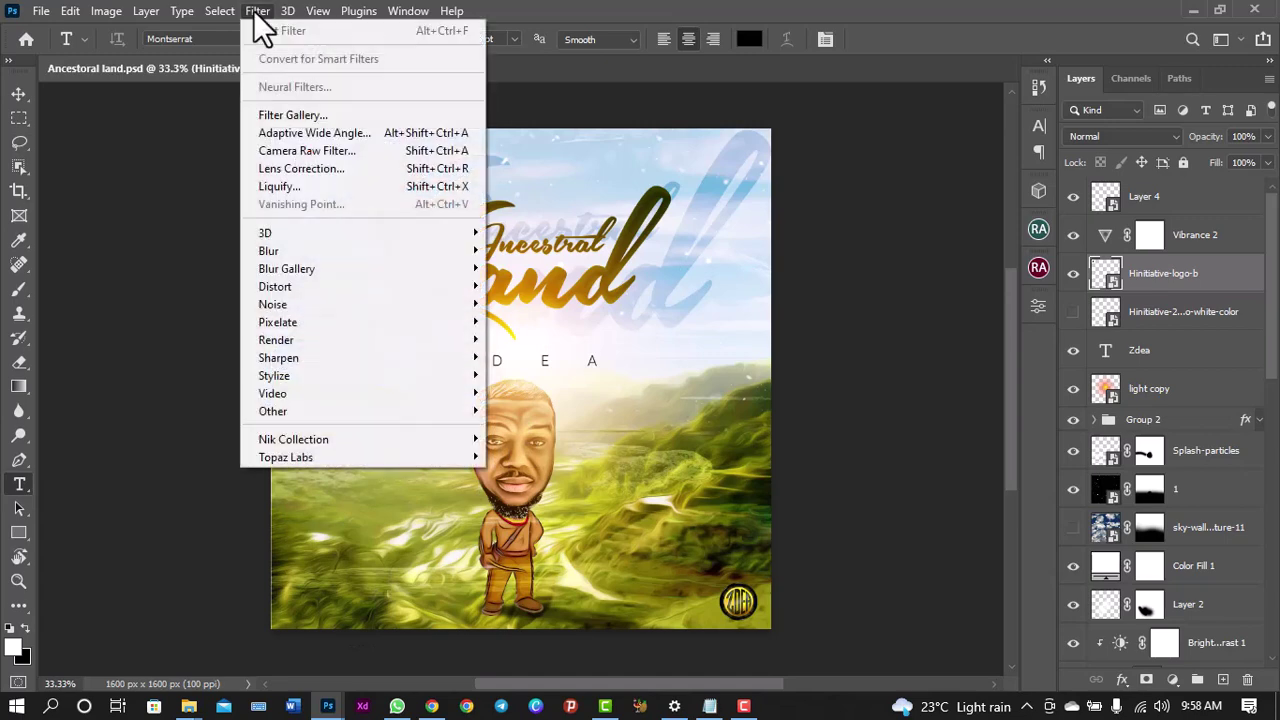
mouse_move(310, 373)
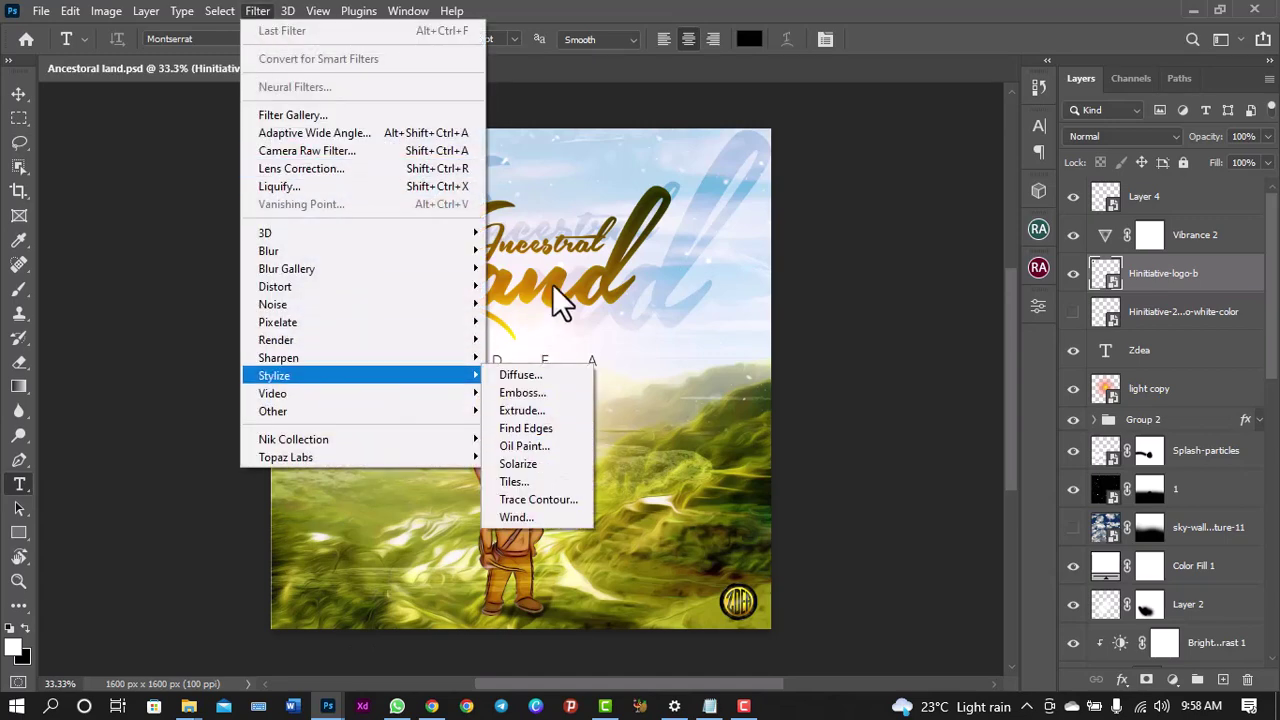
click(626, 244)
click(1155, 196)
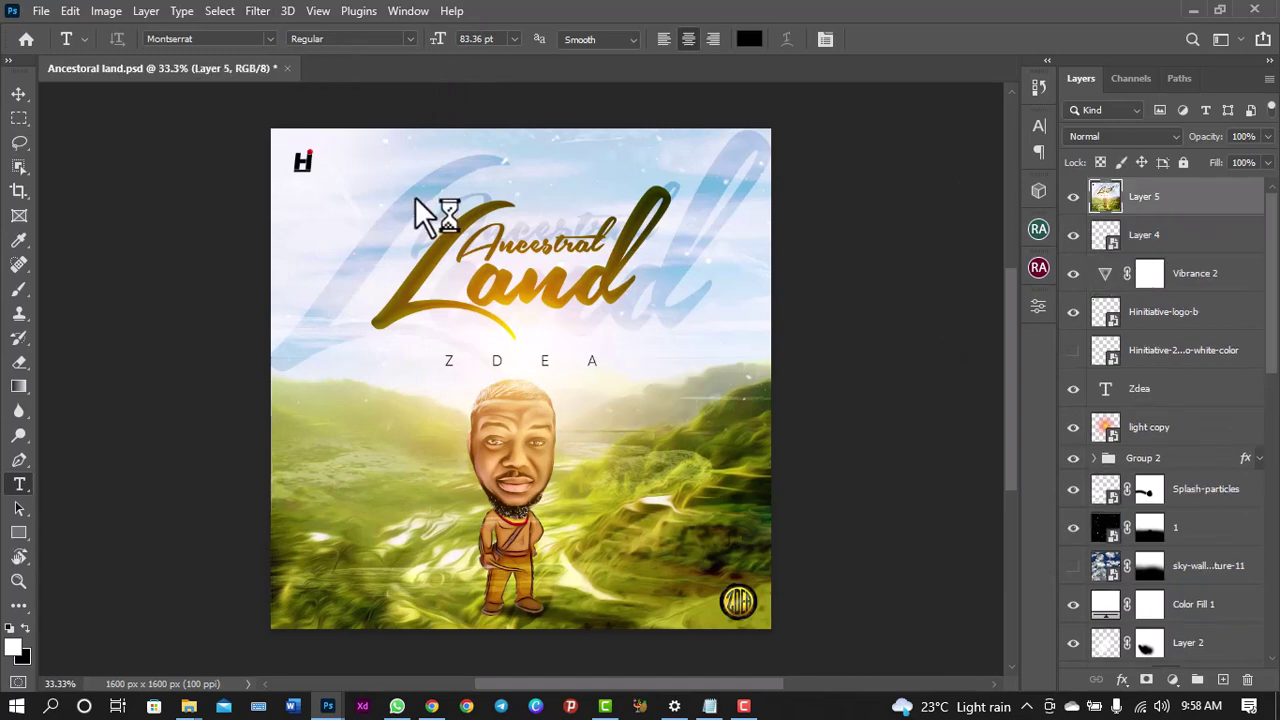
- Try Filter > Stylize > Oil Paint, cancel it, and return to Windows Update
click(257, 11)
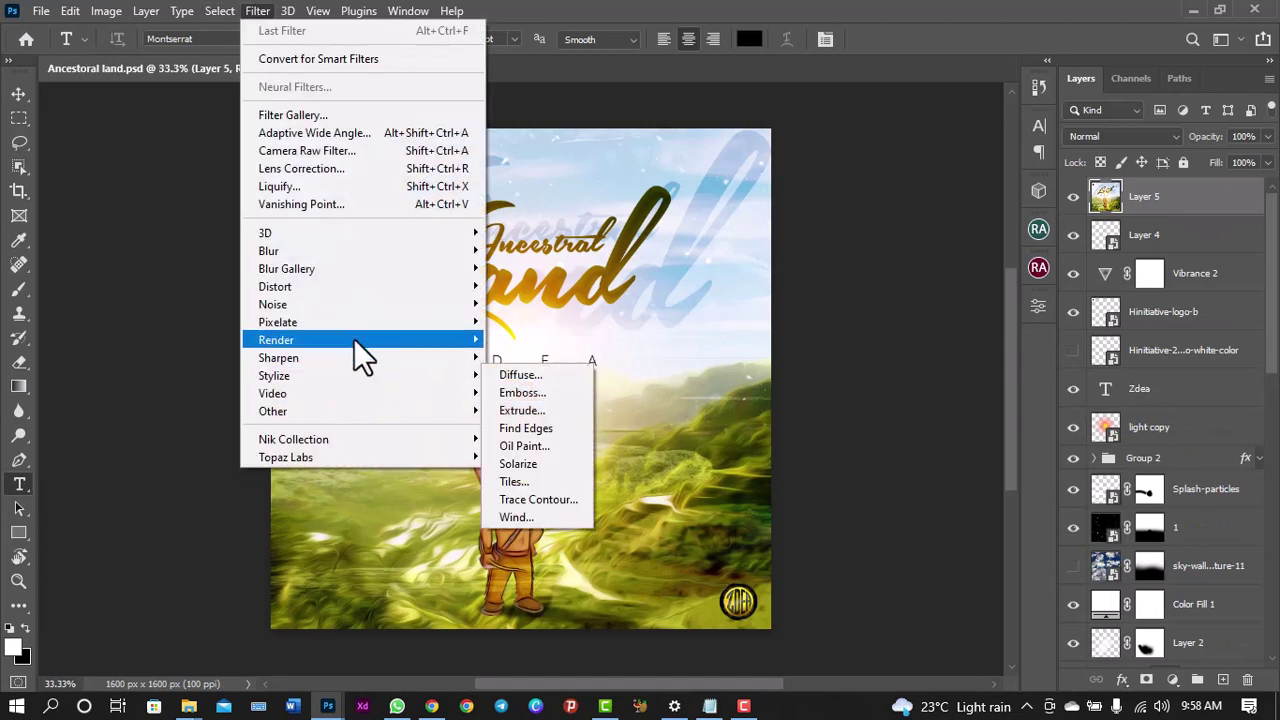
mouse_move(353, 371)
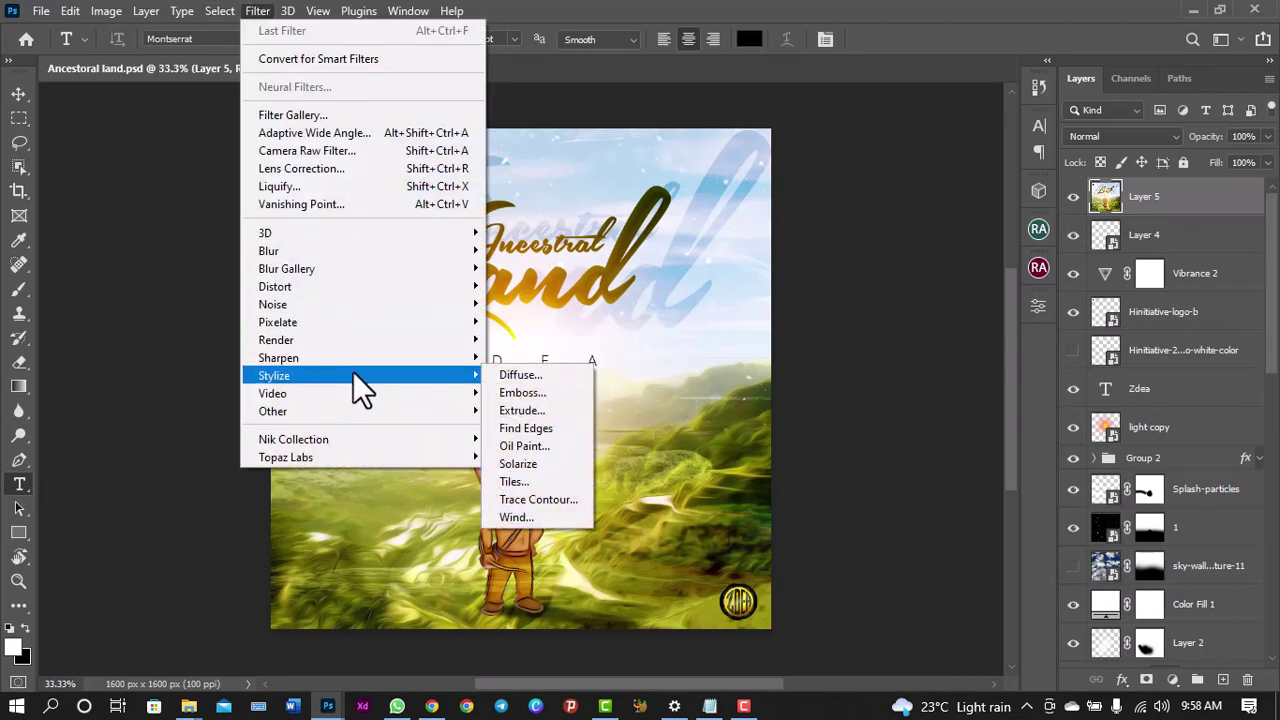
click(550, 448)
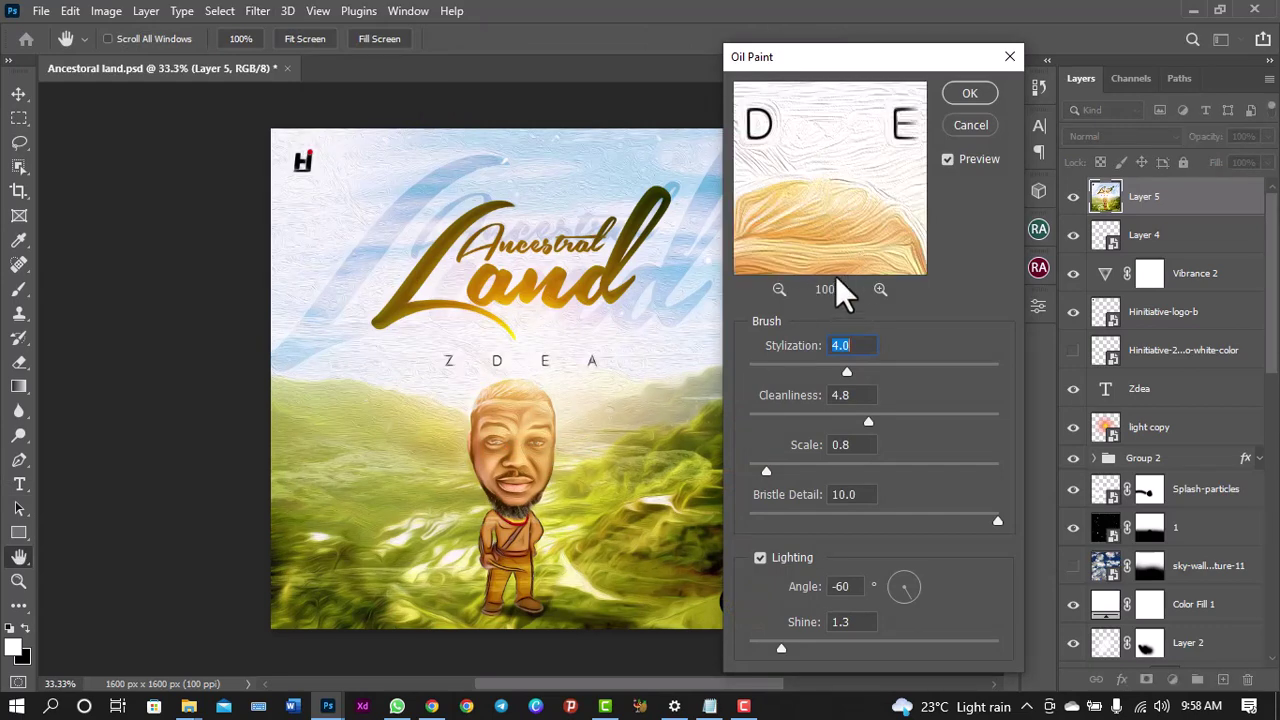
click(970, 126)
click(674, 706)
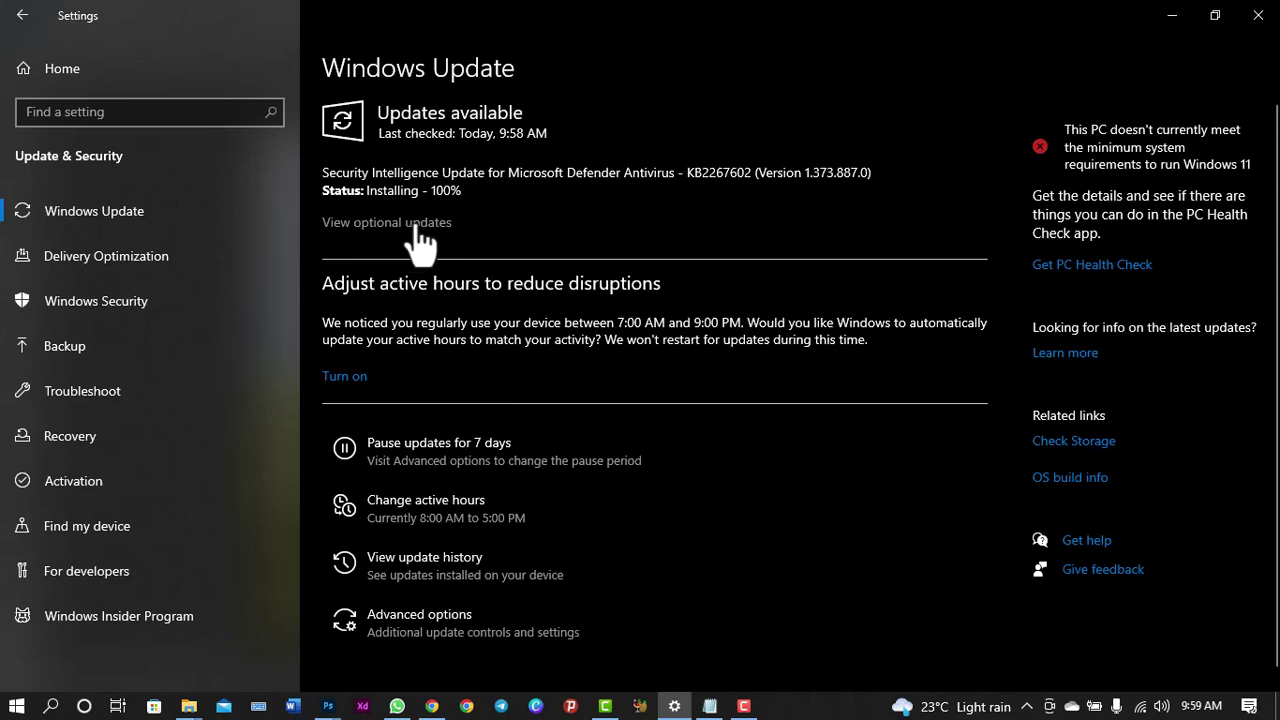
- Download and install the optional Android - Net driver update from Windows Update
click(420, 224)
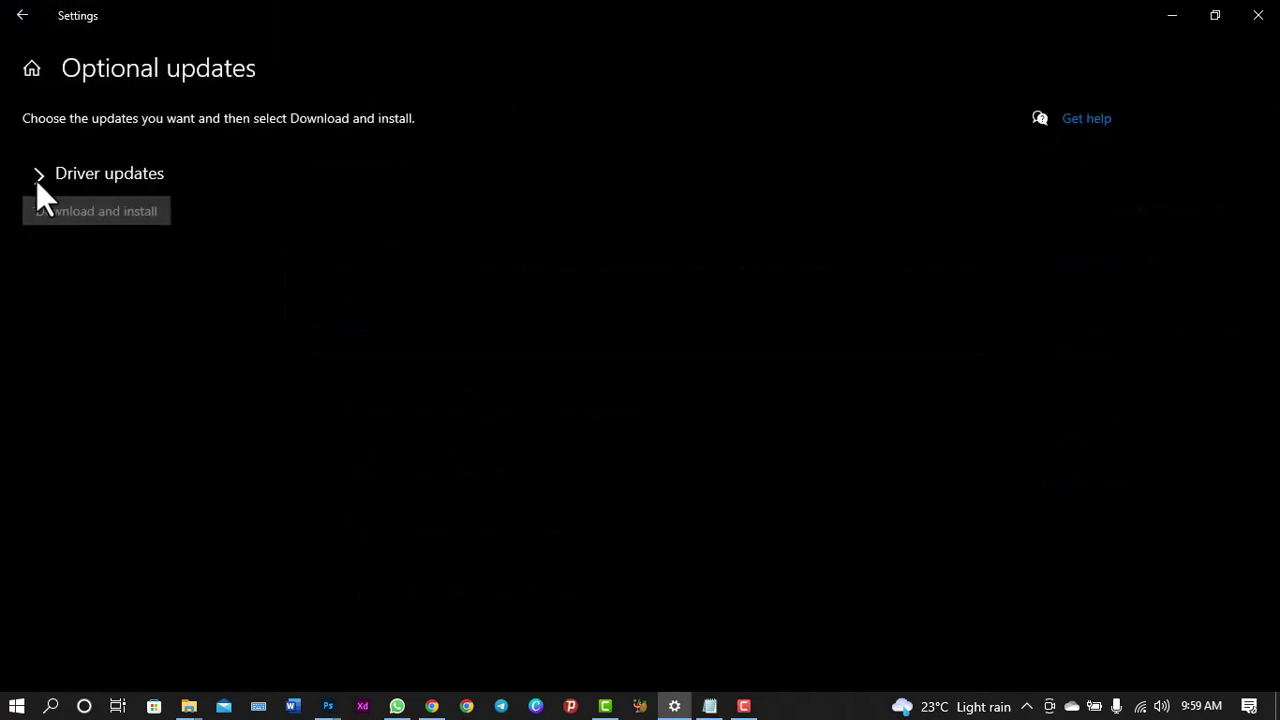
click(37, 177)
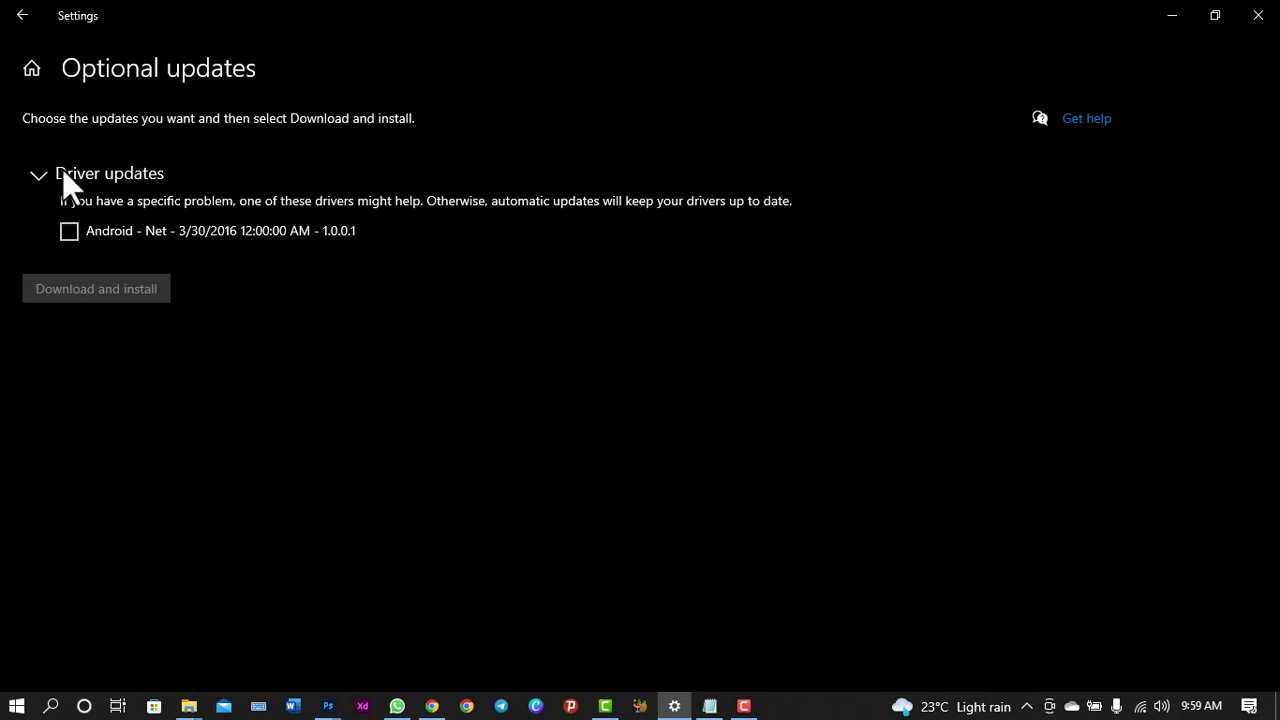
click(72, 232)
click(121, 299)
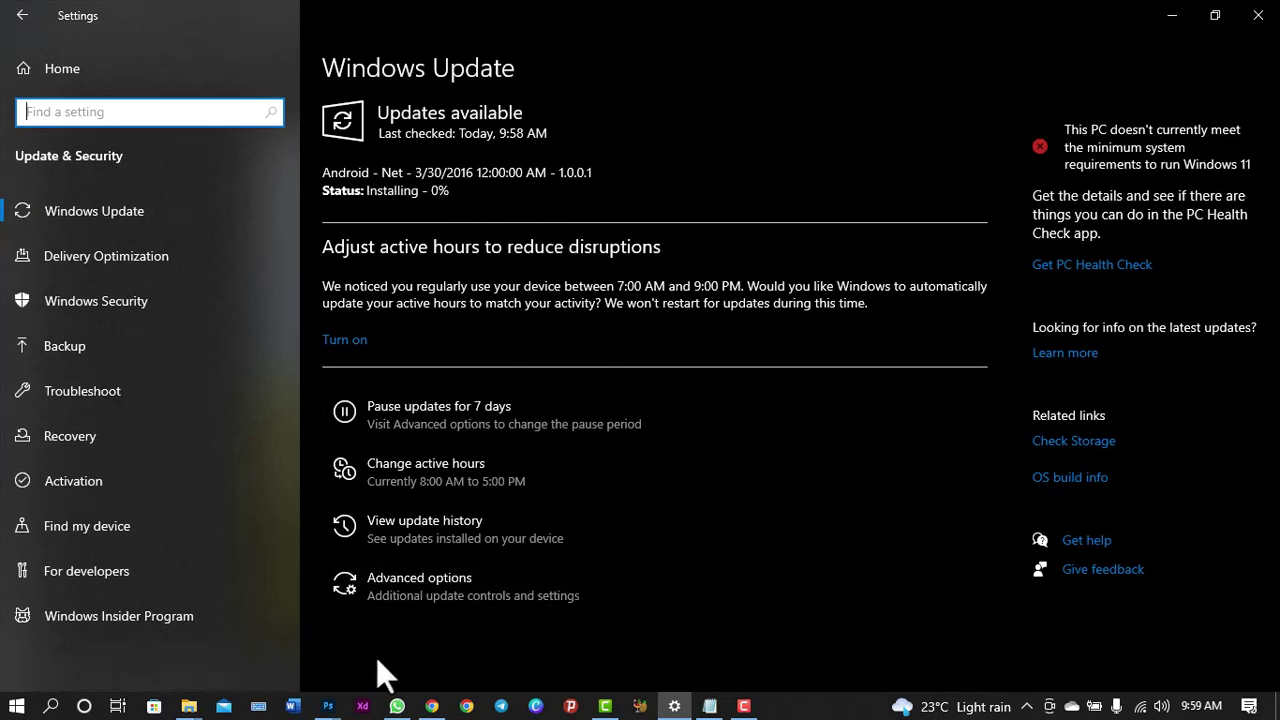
click(327, 706)
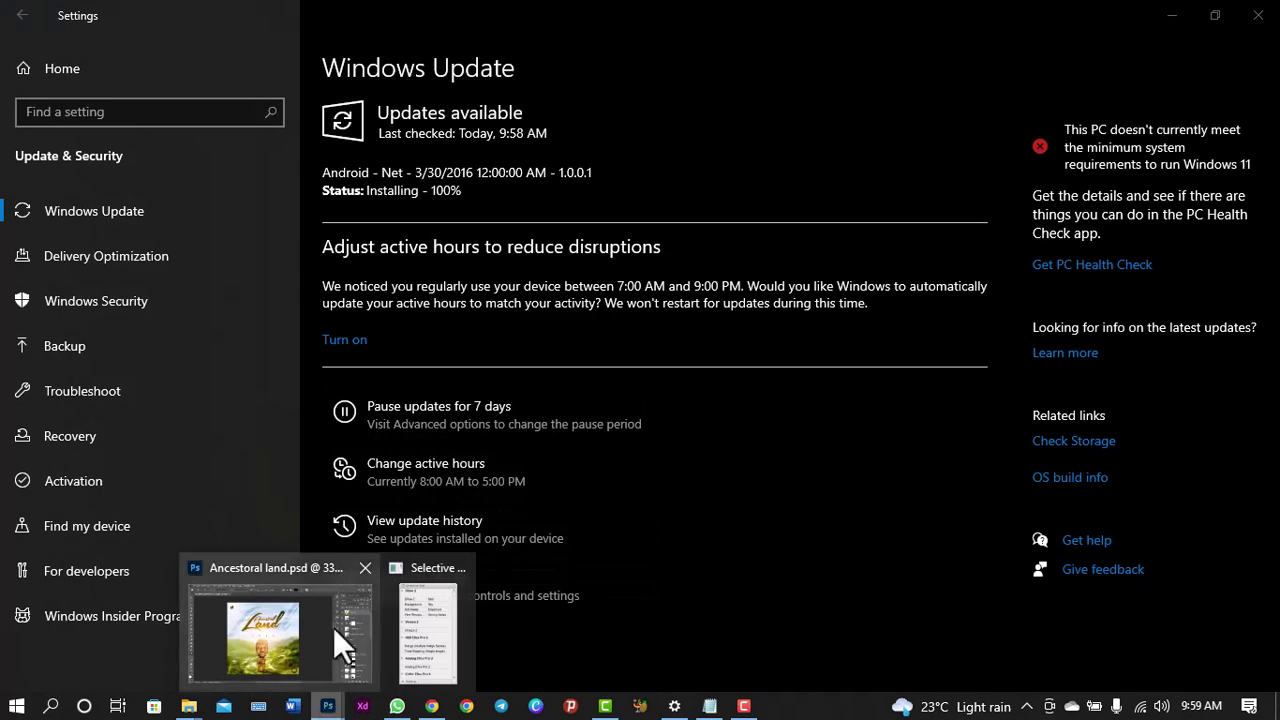
- Bring Ancestoral land to the front, open Filter > Liquify, and cancel it unchanged
click(324, 630)
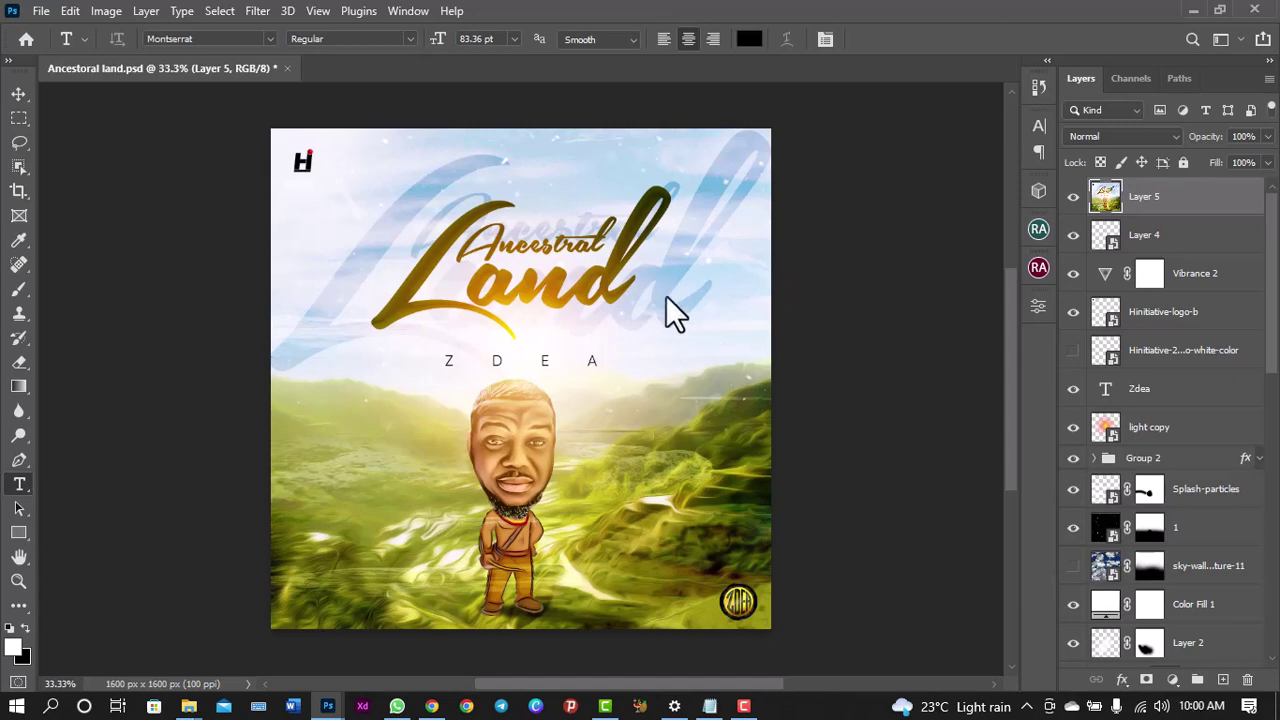
click(252, 12)
mouse_move(294, 288)
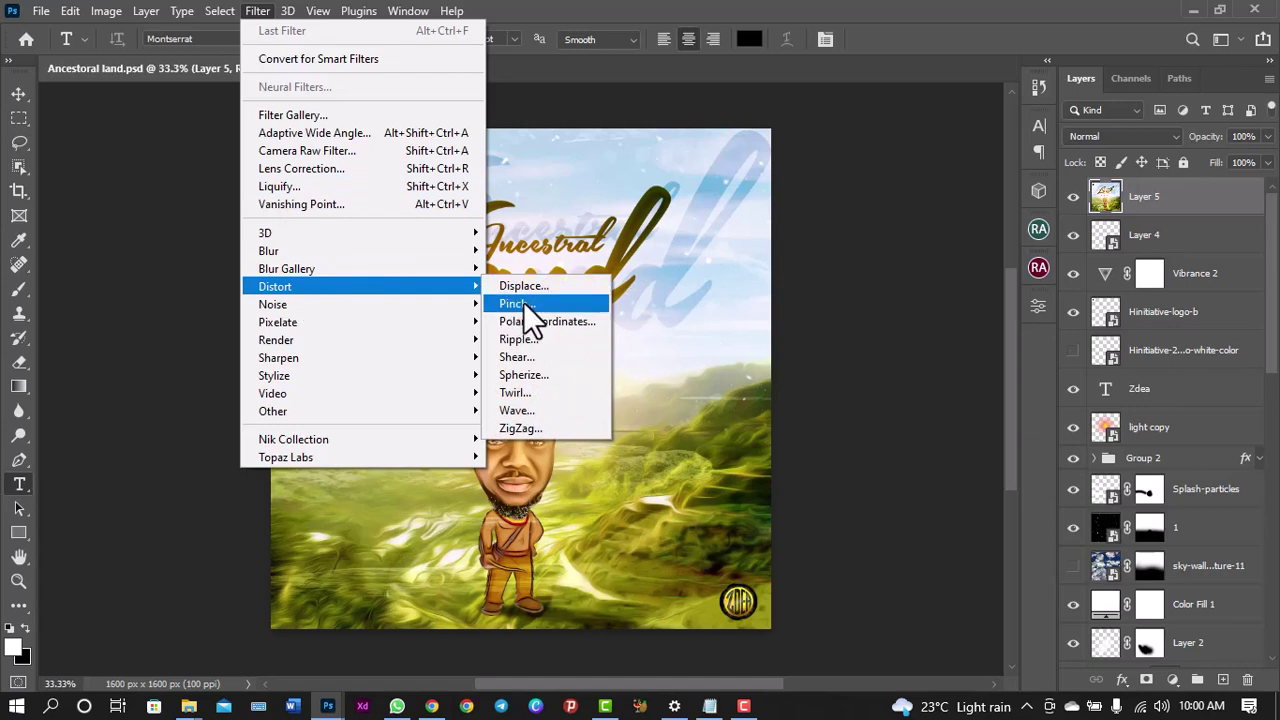
click(357, 187)
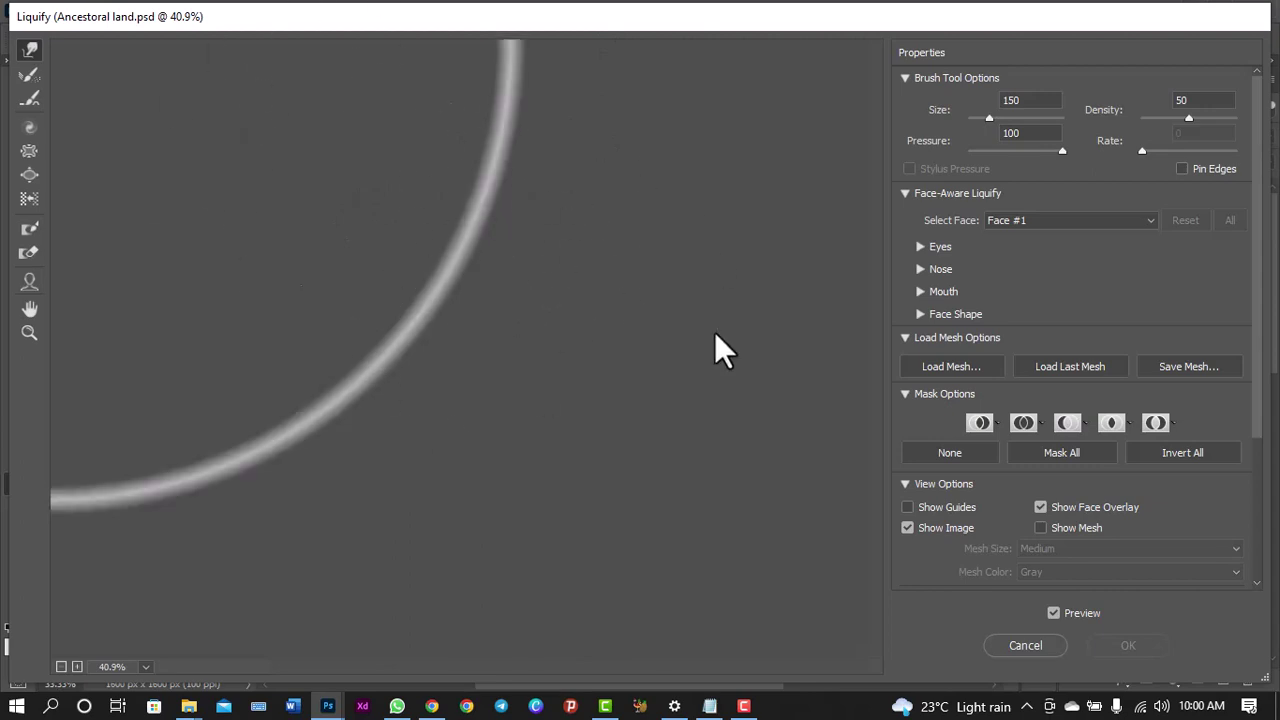
click(1029, 645)
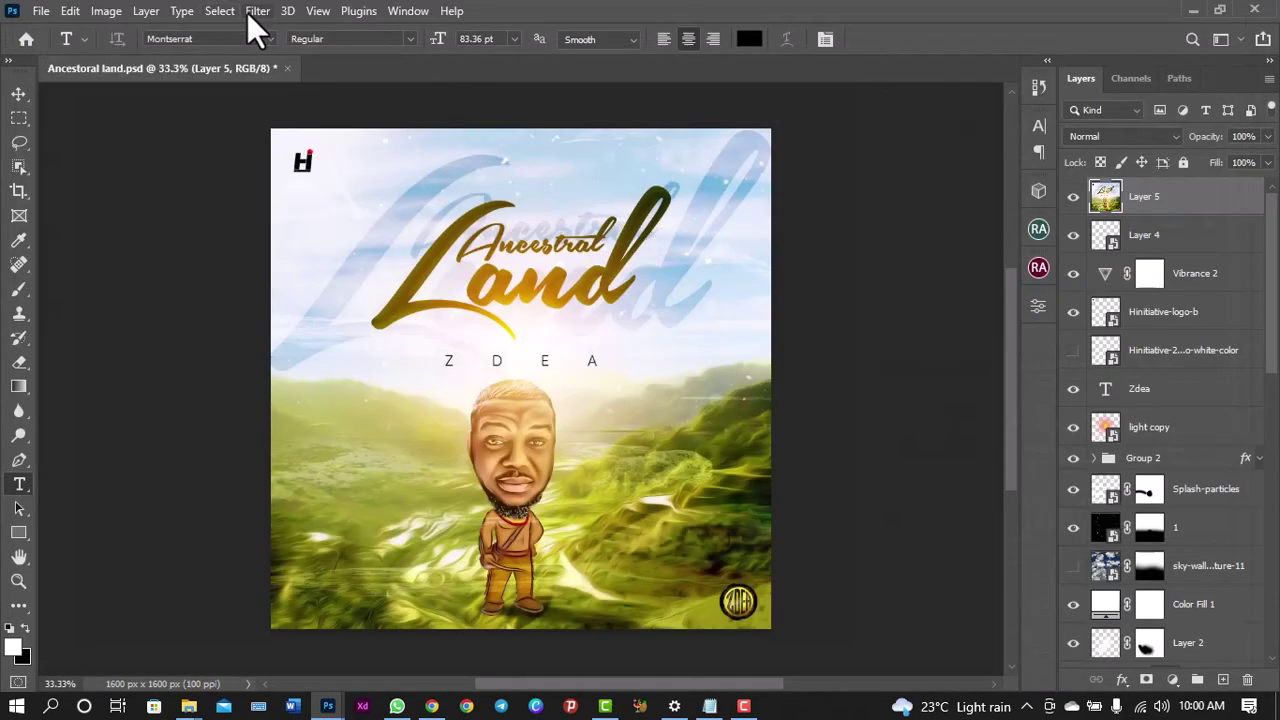
- Toggle Use Graphics Processor in Photoshop's Edit > Preferences > Performance settings
click(256, 12)
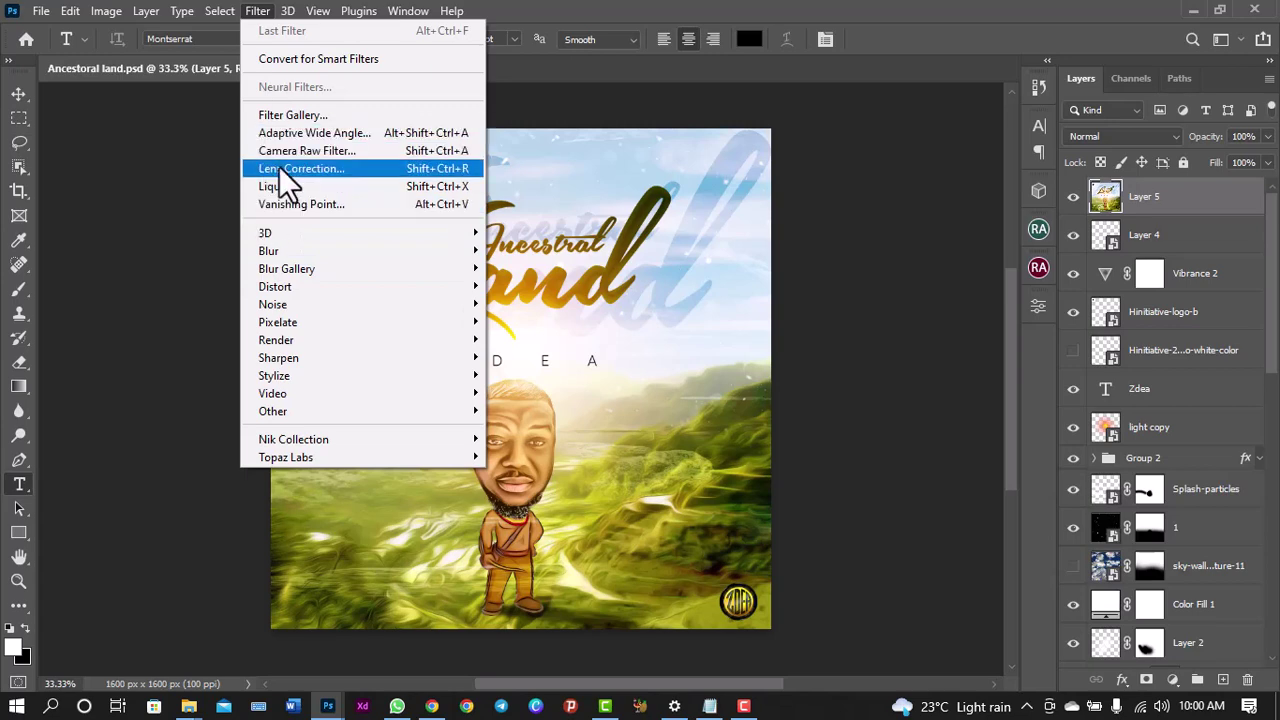
mouse_move(304, 309)
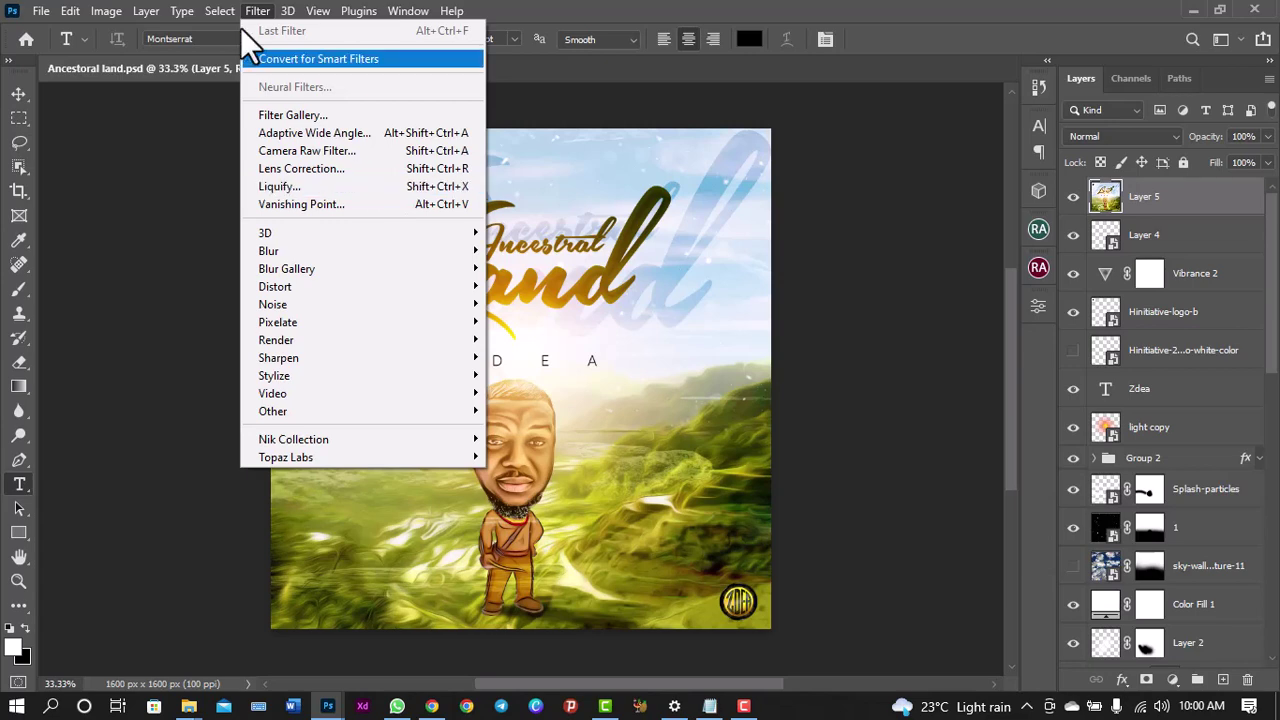
mouse_move(68, 12)
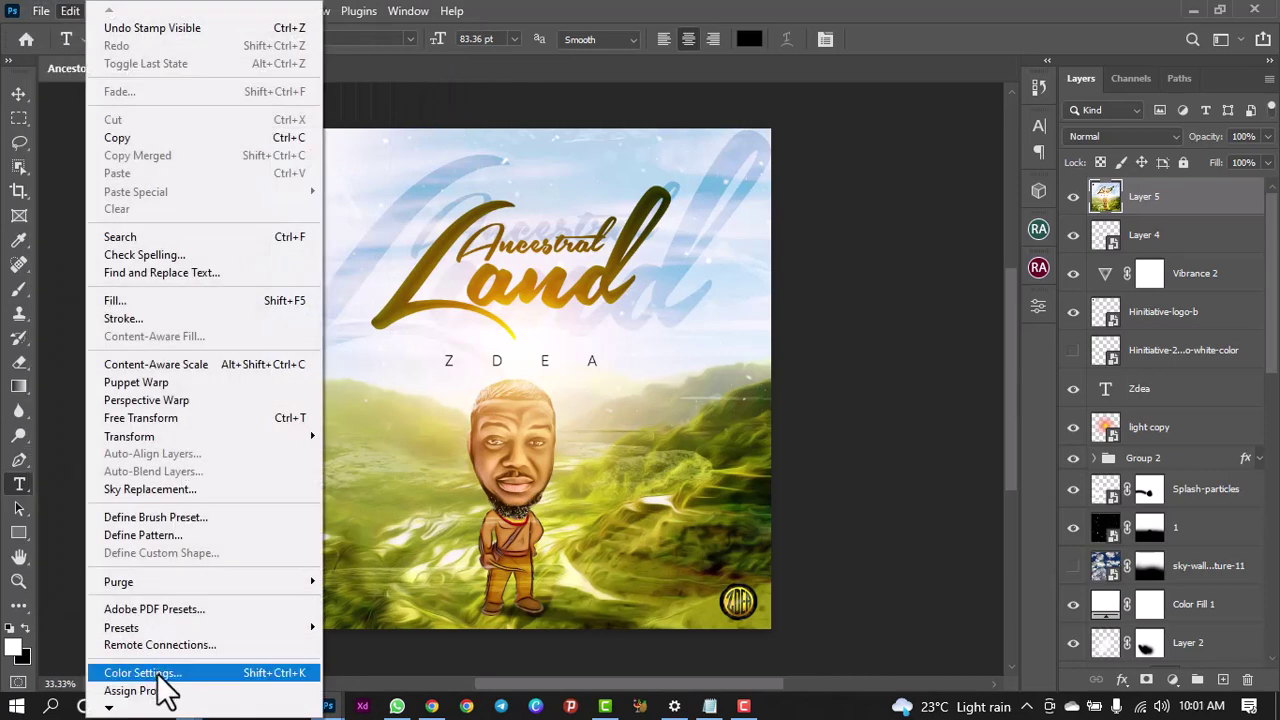
mouse_move(108, 710)
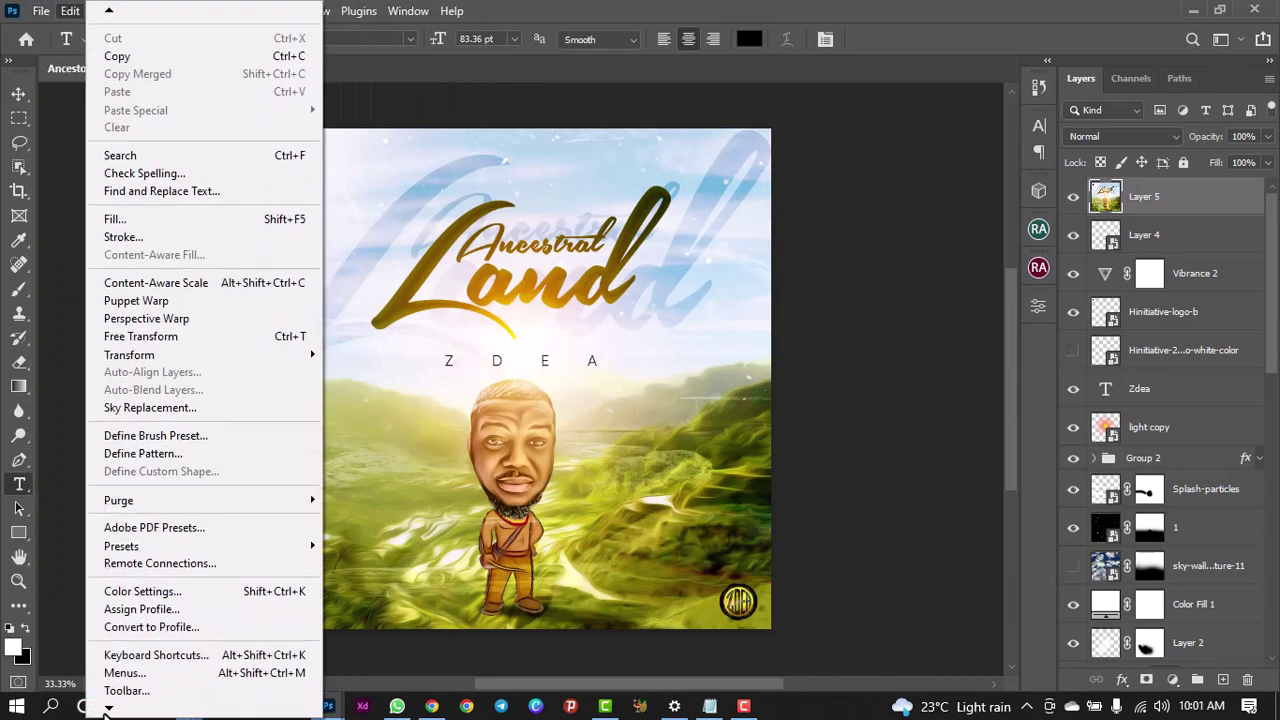
mouse_move(148, 691)
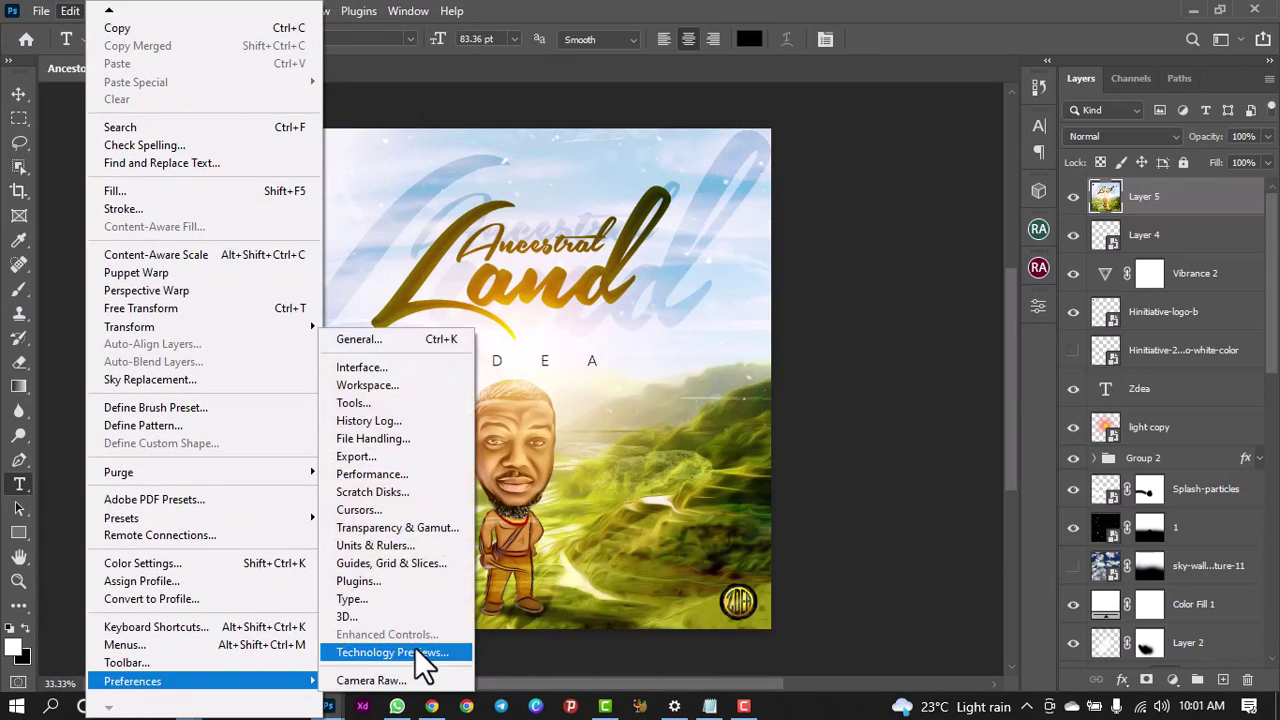
click(414, 476)
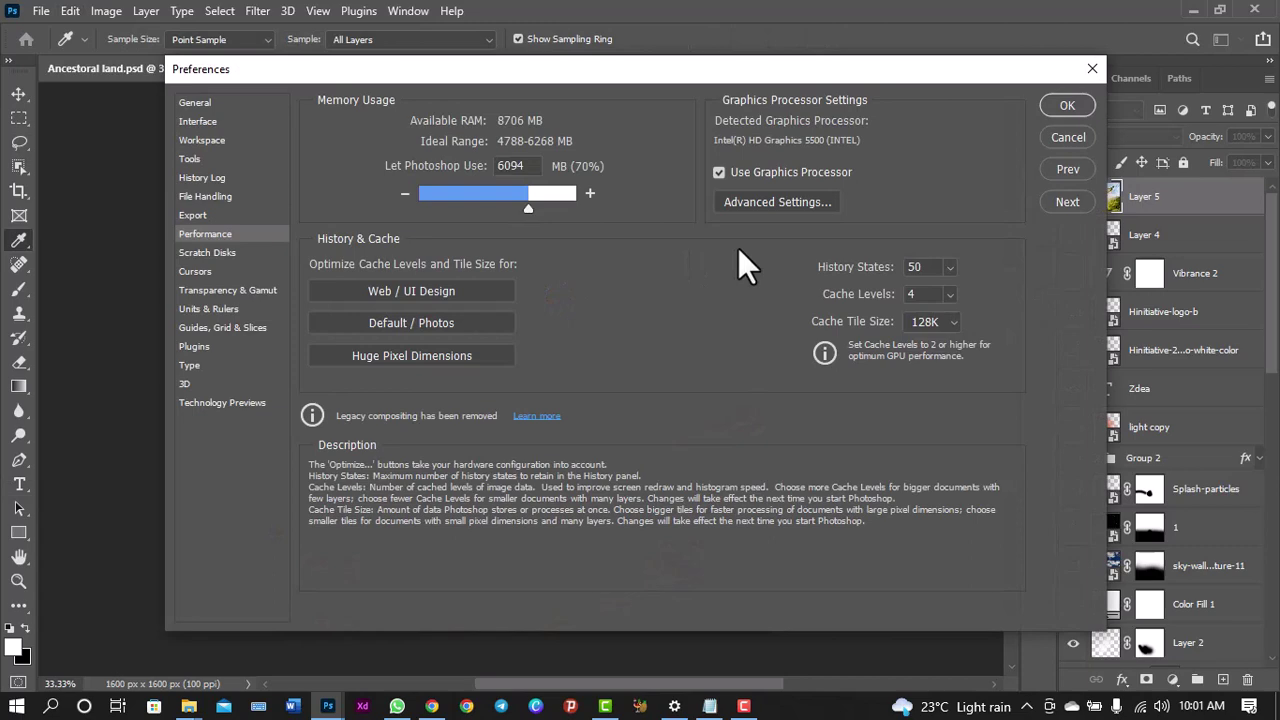
click(718, 172)
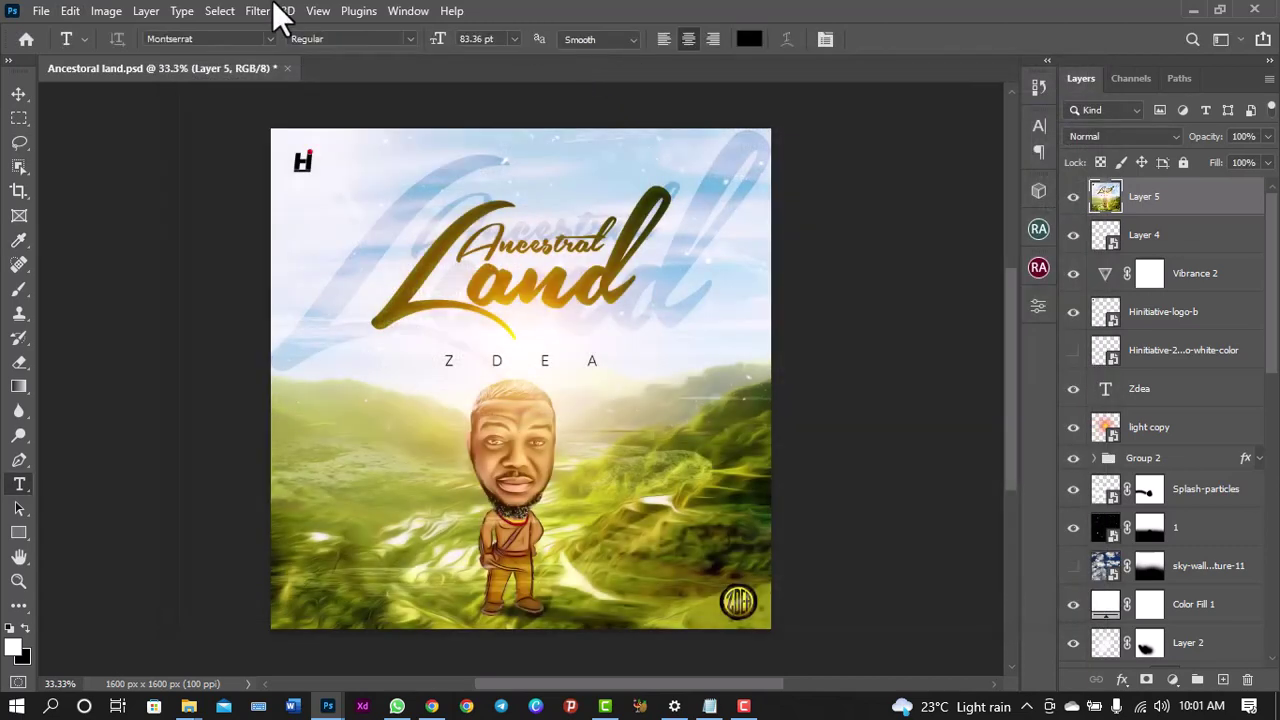
click(266, 9)
- Test a Forward Warp on the Land title and face in Liquify, then cancel it
click(283, 186)
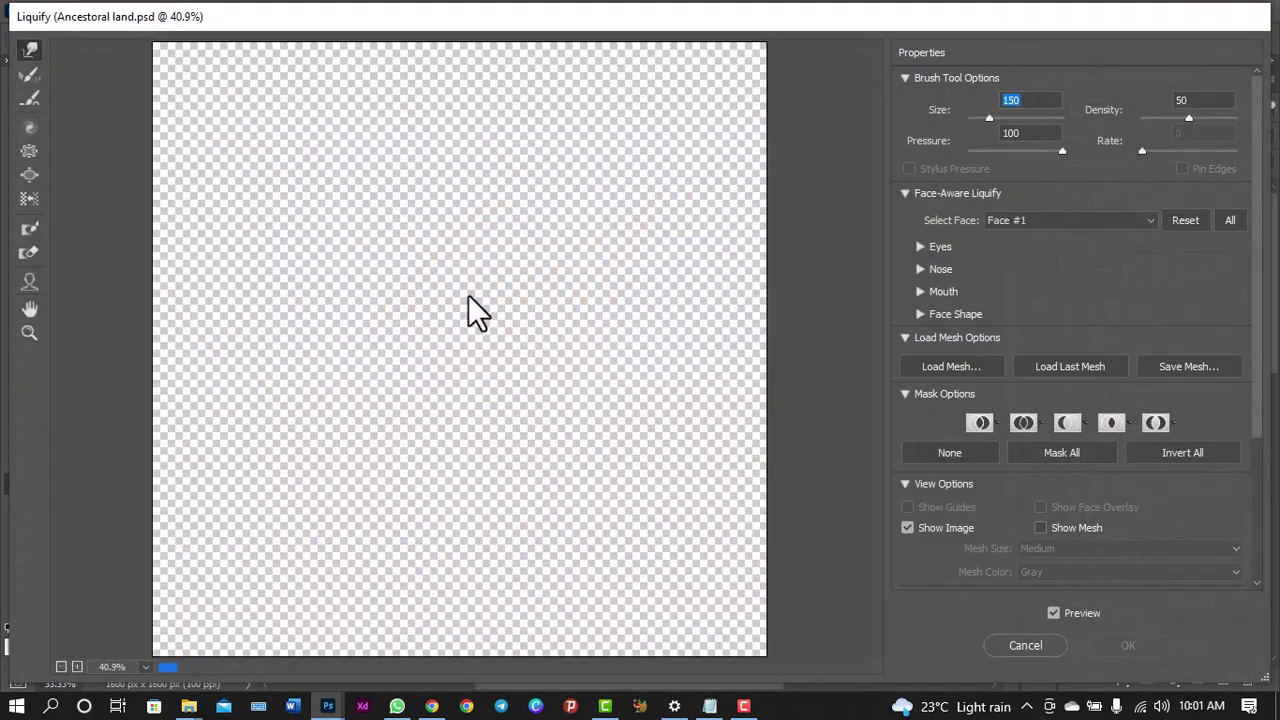
mouse_move(434, 251)
mouse_down()
mouse_move(484, 435)
mouse_move(477, 383)
mouse_up()
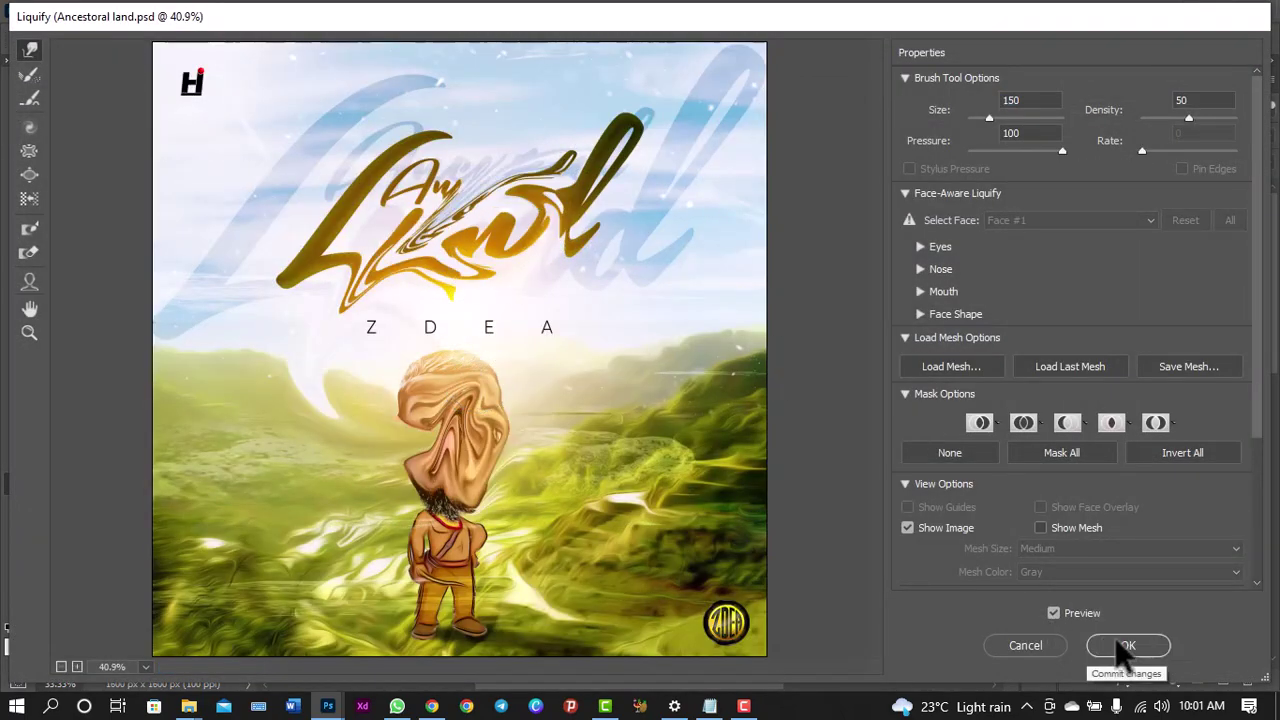
click(1023, 645)
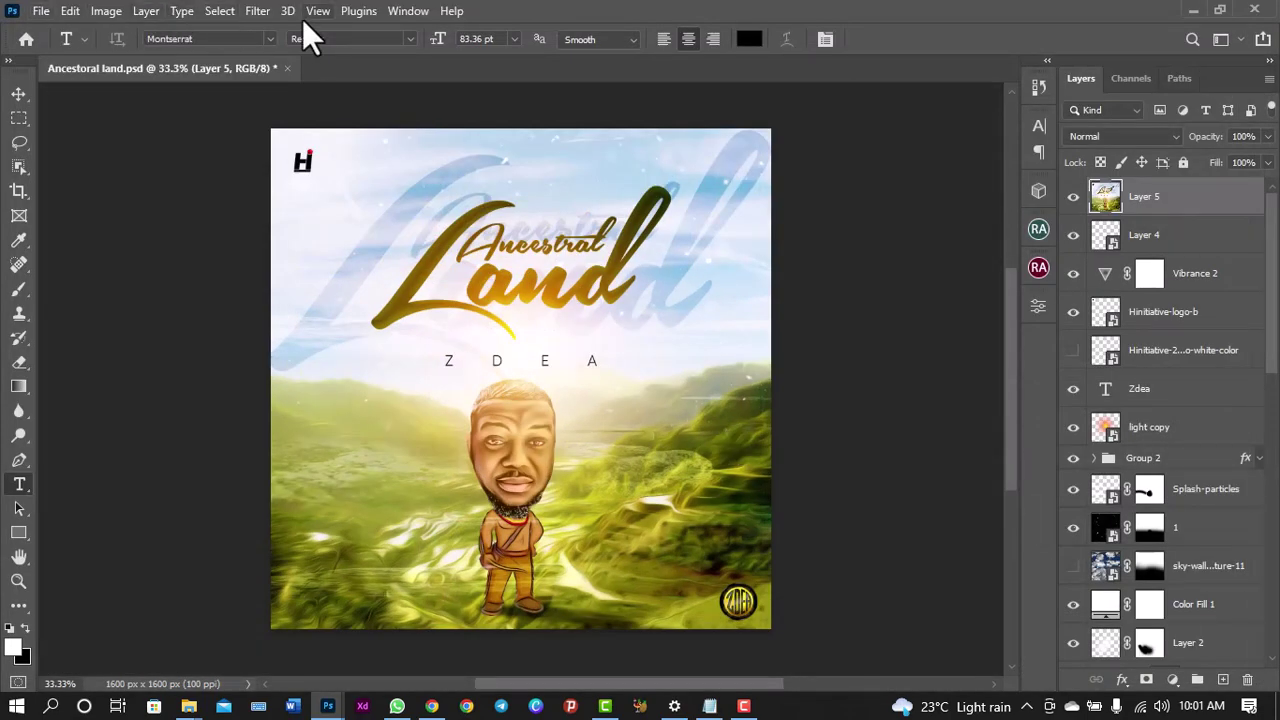
click(271, 15)
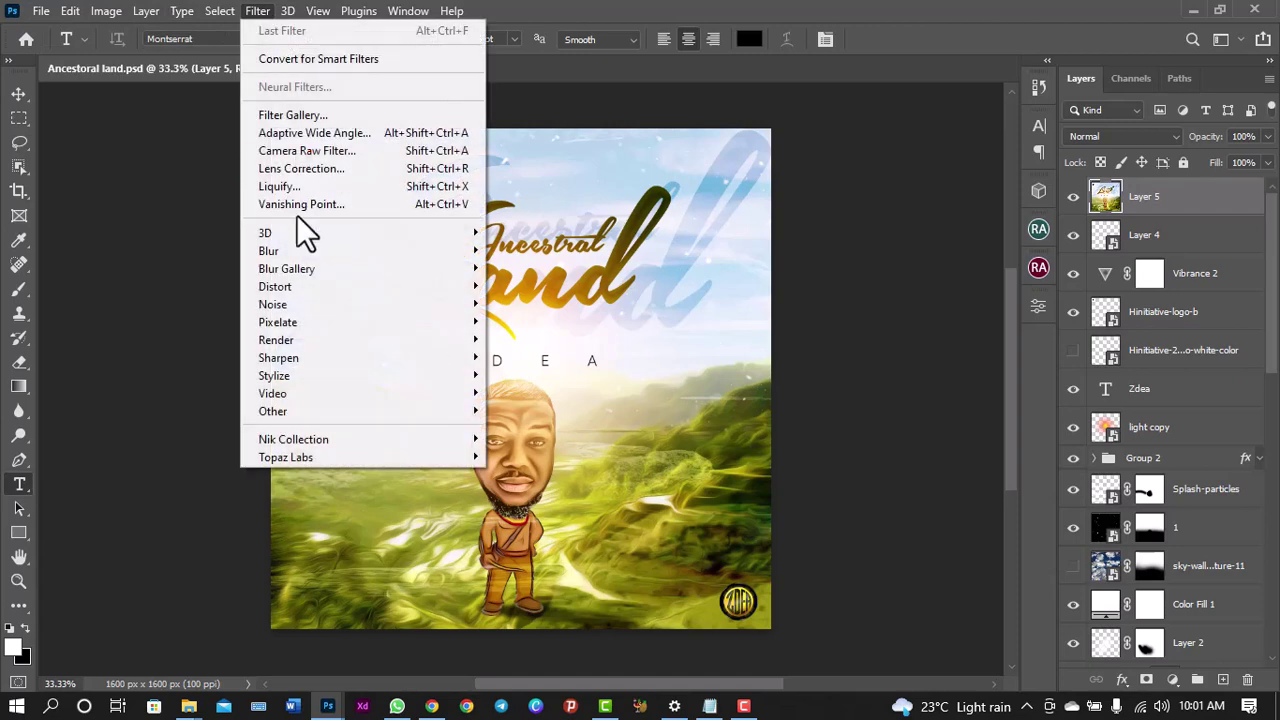
mouse_move(329, 265)
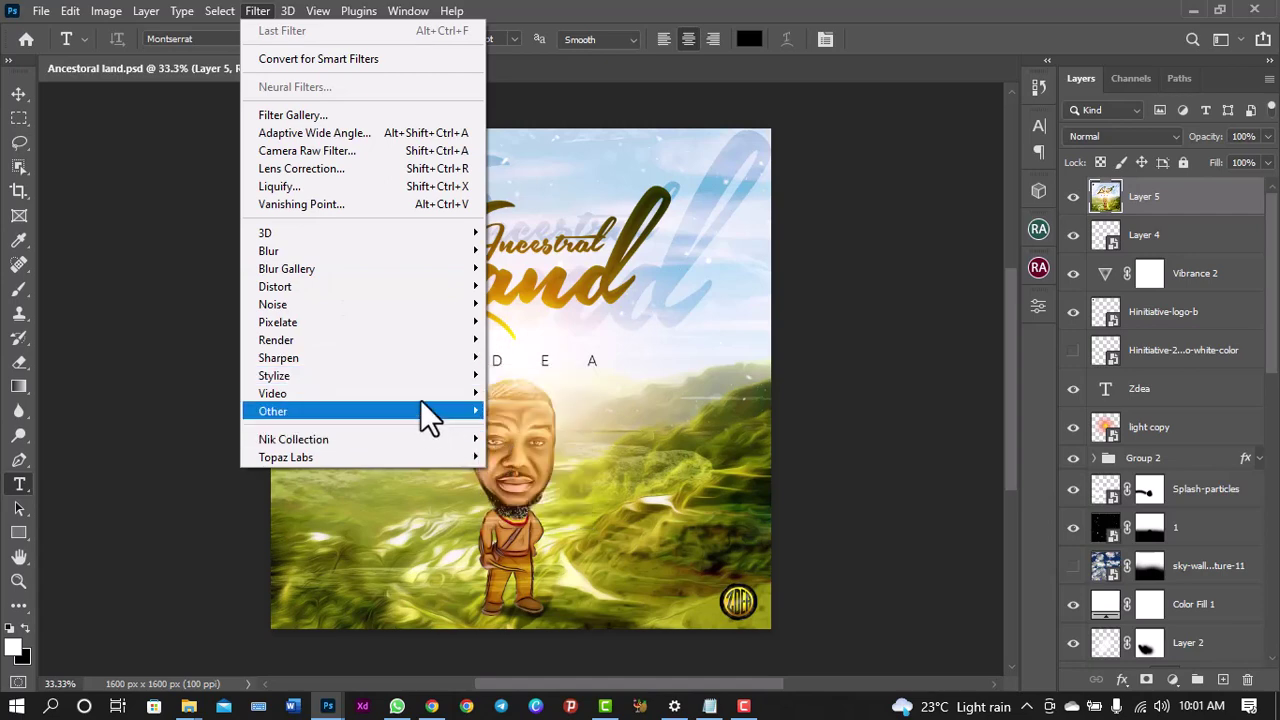
mouse_move(418, 377)
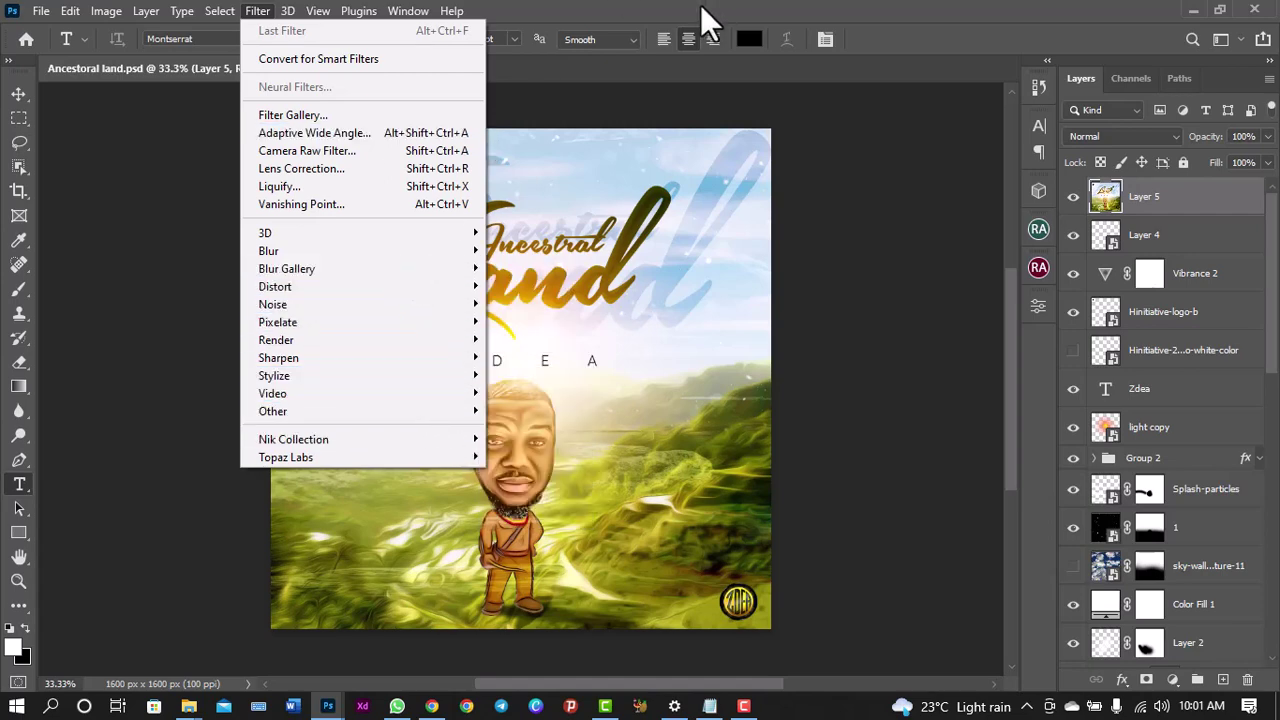
click(635, 326)
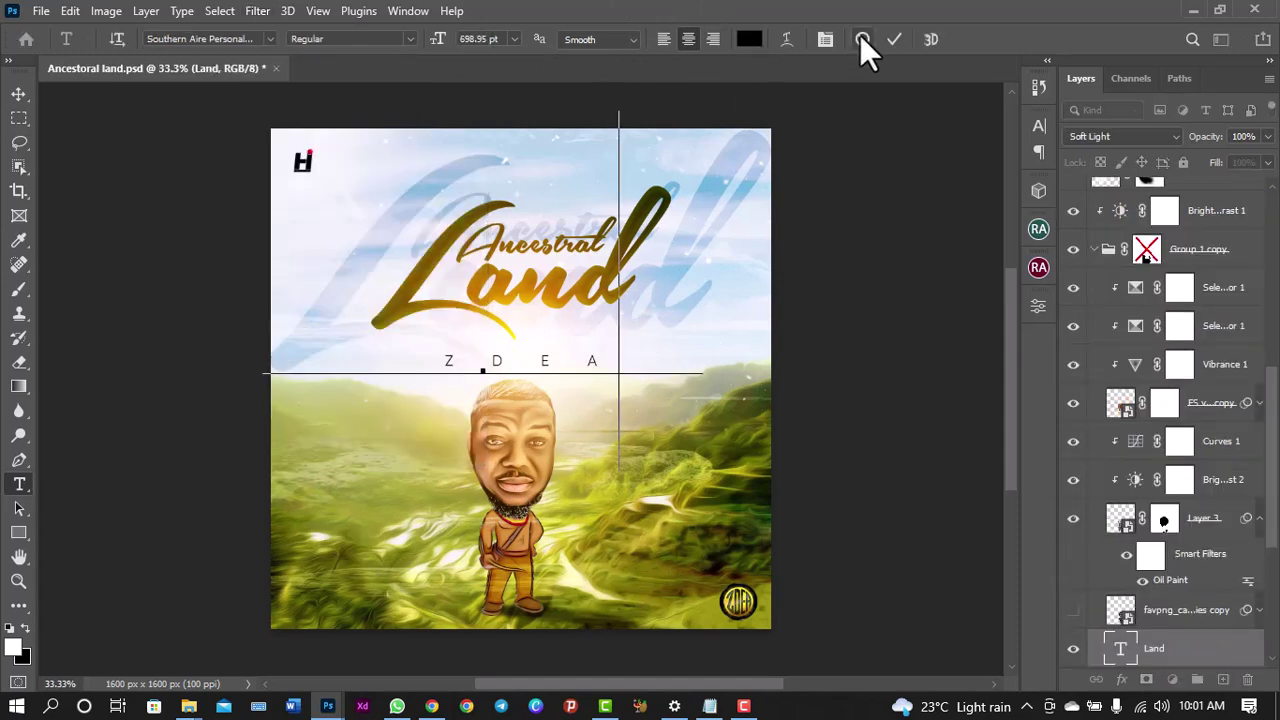
click(862, 39)
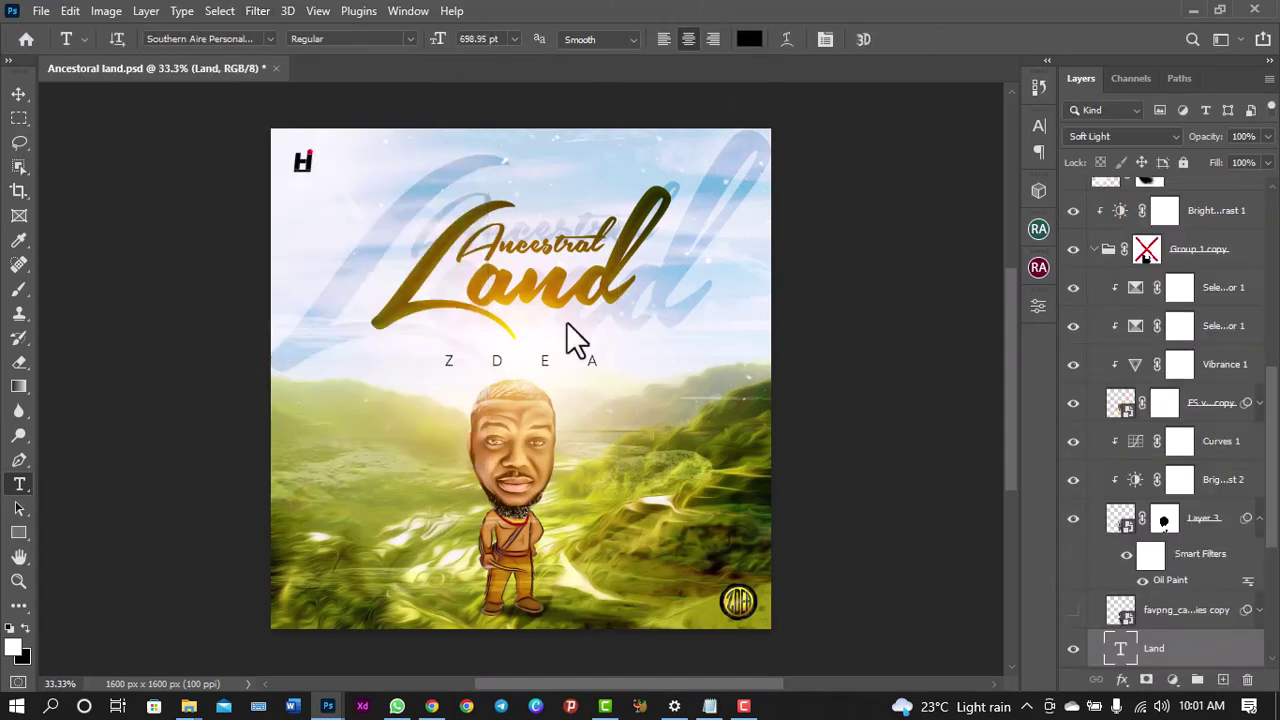
key(ctrl+minus)
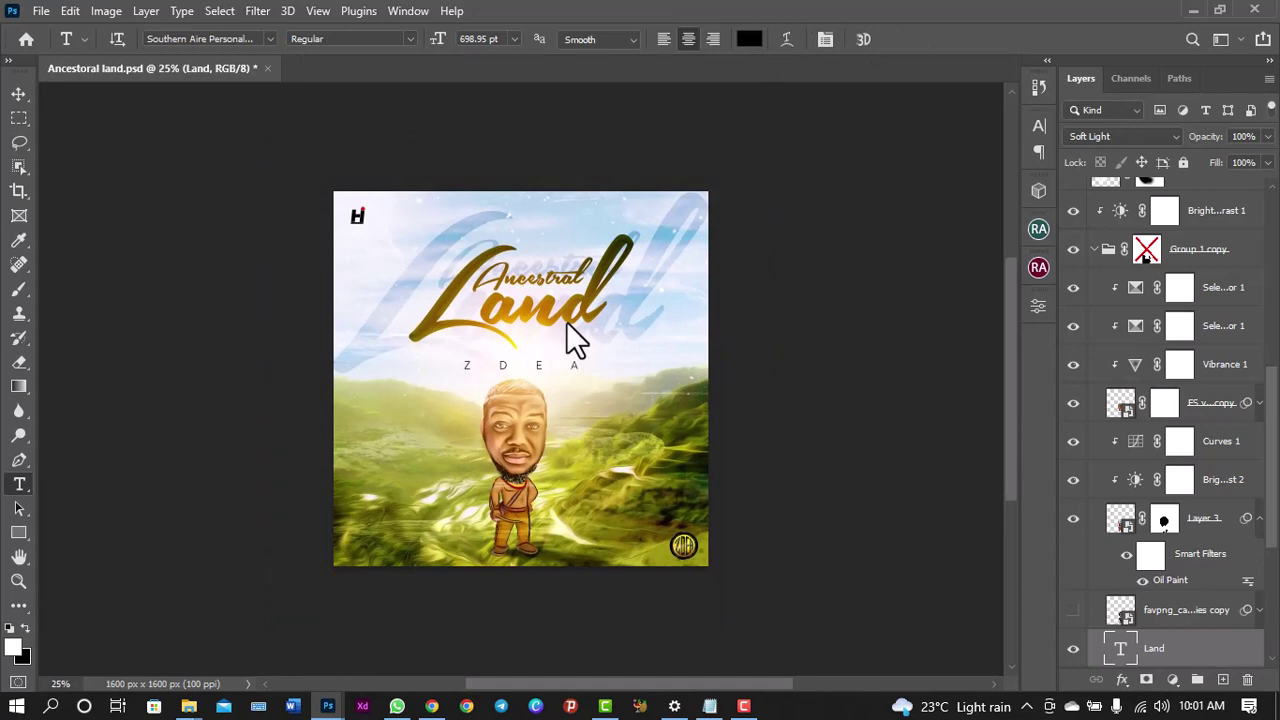
key(ctrl+minus)
key(ctrl+minus)
key(ctrl+plus)
key(ctrl+plus)
key(ctrl+plus)
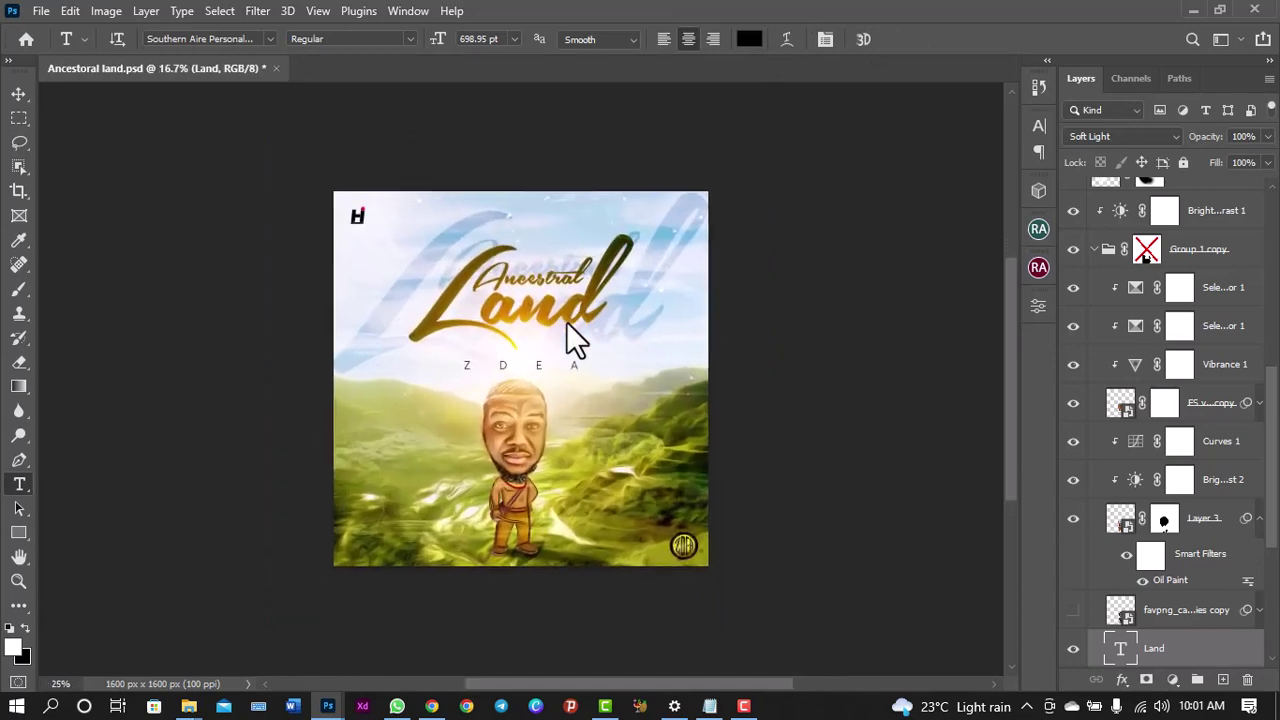